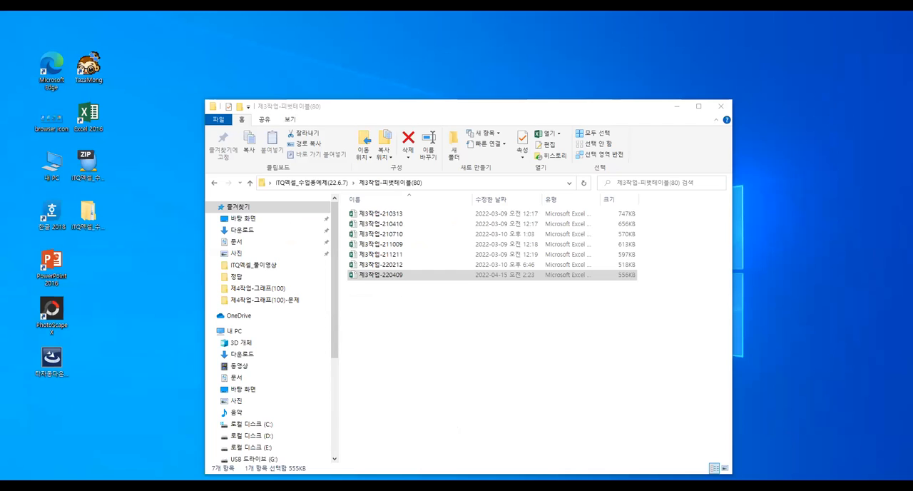
Open the workbook 제3작업-220409
double_click(380, 277)
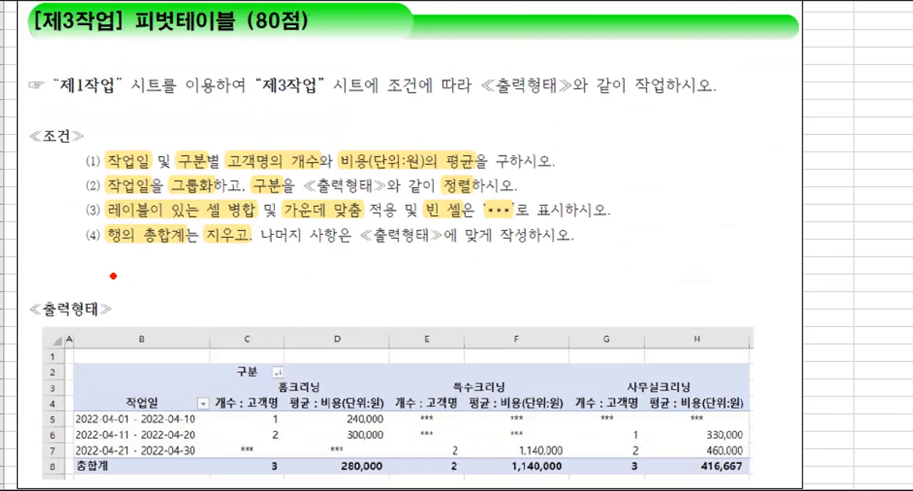
drag(44, 68, 164, 103)
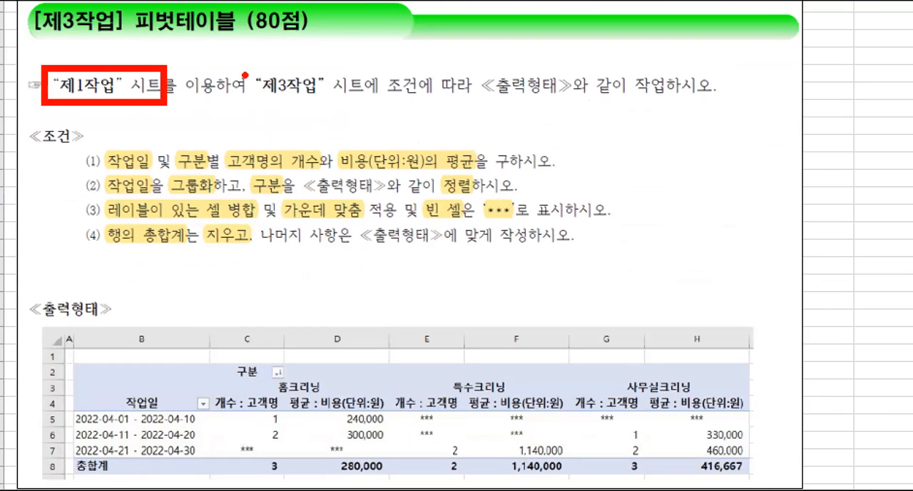
drag(250, 68, 372, 104)
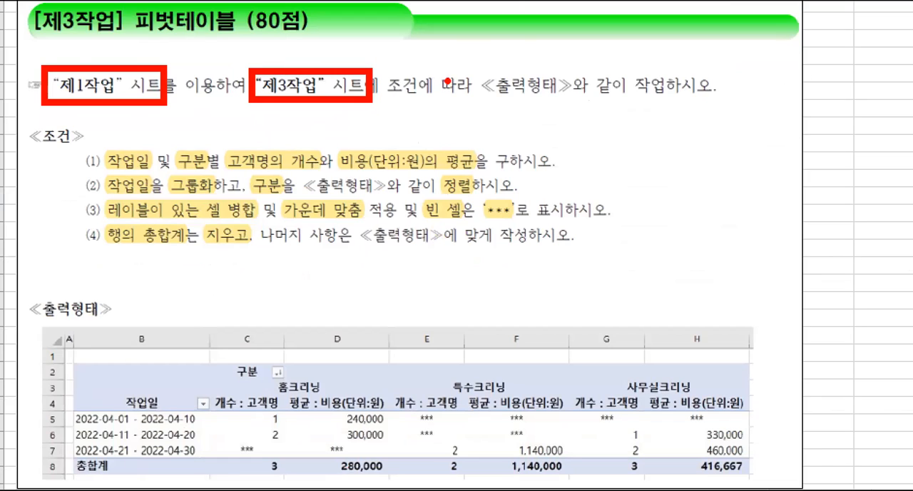
mouse_move(473, 67)
mouse_down()
mouse_move(582, 104)
mouse_move(677, 104)
mouse_up()
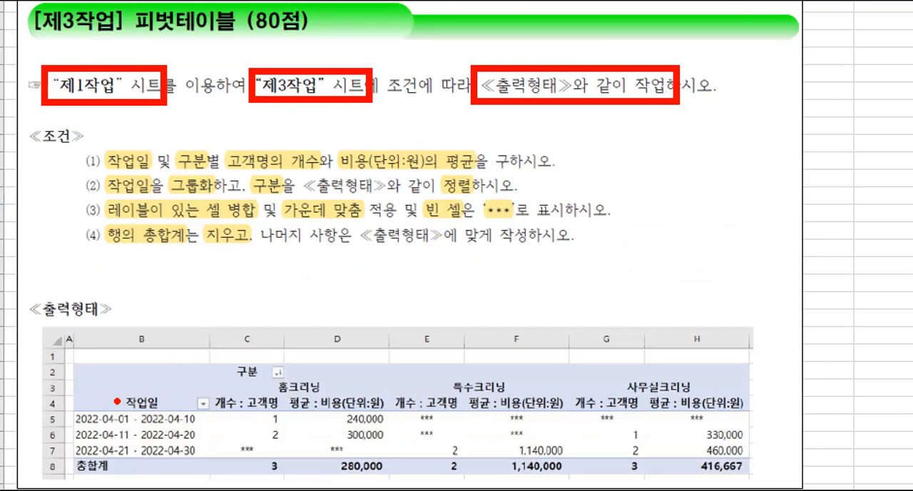
mouse_move(75, 364)
mouse_down()
mouse_move(94, 381)
mouse_move(212, 381)
mouse_up()
mouse_move(173, 314)
mouse_down()
mouse_move(177, 339)
mouse_move(180, 331)
mouse_move(193, 341)
mouse_move(180, 350)
mouse_up()
mouse_move(201, 311)
mouse_down()
mouse_move(207, 348)
mouse_move(239, 347)
mouse_up()
drag(242, 295, 242, 337)
drag(244, 320, 255, 327)
drag(247, 316, 275, 304)
mouse_move(274, 294)
mouse_down()
mouse_move(275, 334)
mouse_move(312, 351)
mouse_up()
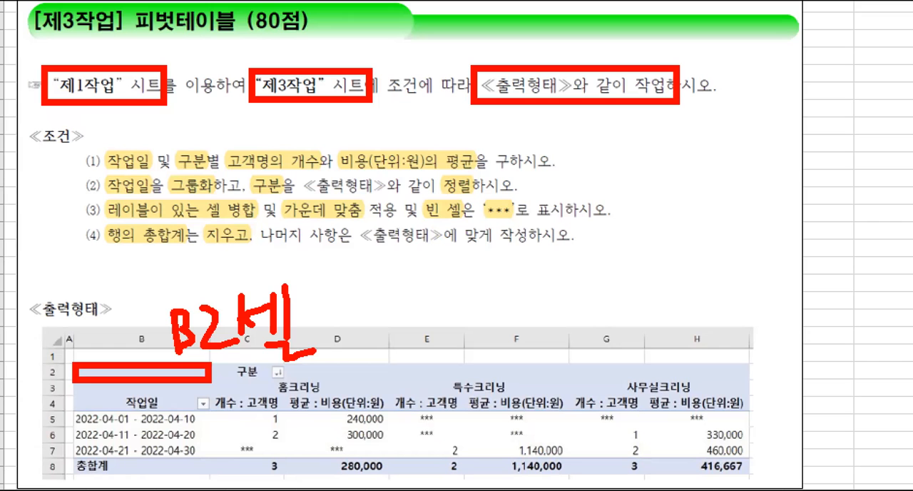
key(Escape)
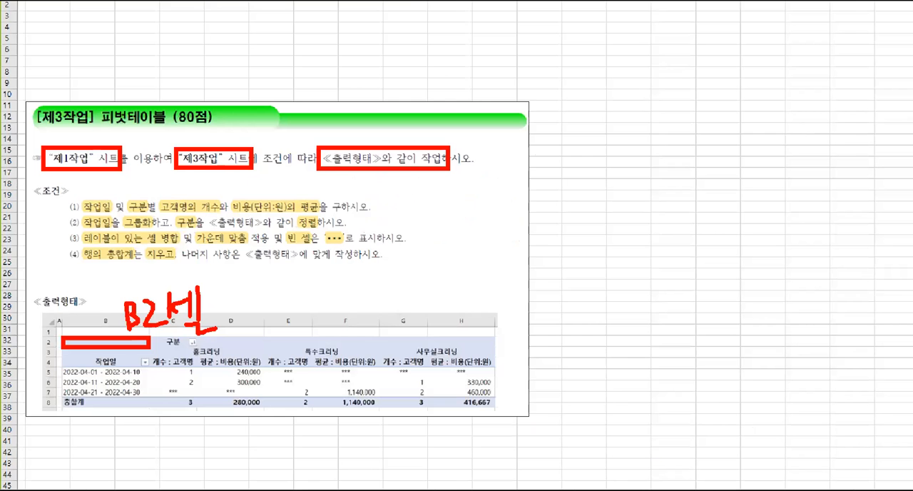
Switch to the source data sheet GE04-09A(1작업)
key(ctrl+Page_Up)
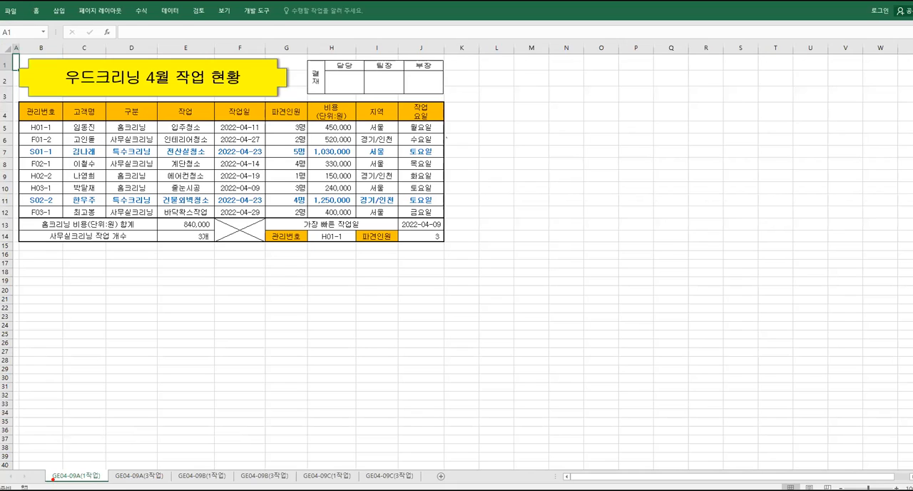
mouse_move(45, 468)
mouse_down()
mouse_move(110, 483)
mouse_move(83, 428)
mouse_up()
drag(74, 384, 71, 406)
mouse_move(78, 389)
mouse_down()
mouse_move(86, 399)
mouse_move(100, 379)
mouse_move(101, 401)
mouse_up()
mouse_move(110, 376)
mouse_down()
mouse_move(110, 402)
mouse_move(119, 400)
mouse_up()
mouse_move(125, 372)
mouse_down()
mouse_move(137, 367)
mouse_move(134, 388)
mouse_up()
drag(138, 377, 153, 382)
mouse_move(135, 390)
mouse_down()
mouse_move(151, 391)
mouse_move(152, 408)
mouse_up()
mouse_move(171, 373)
mouse_down()
mouse_move(169, 385)
mouse_move(192, 391)
mouse_up()
mouse_move(177, 388)
mouse_down()
mouse_move(196, 409)
mouse_move(192, 400)
mouse_up()
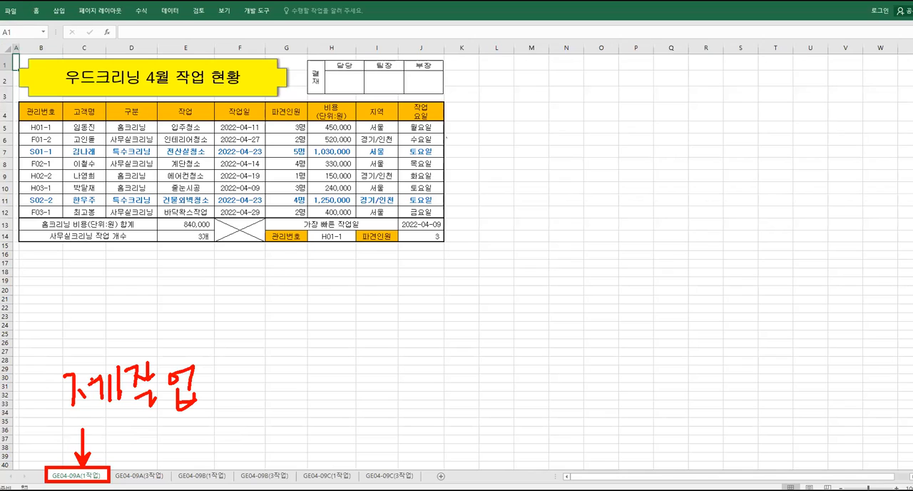
key(Escape)
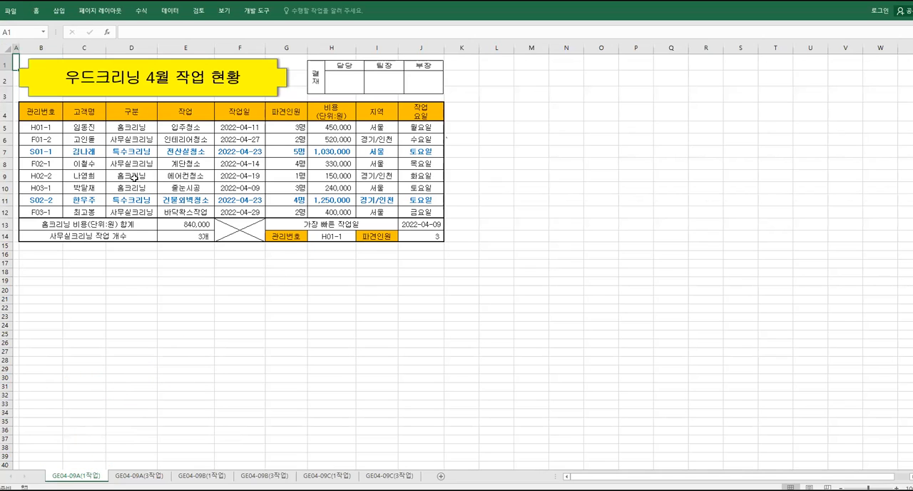
Start a new PivotTable from the data range B4:H12 on the GE04-09A(1작업) sheet
drag(37, 112, 324, 211)
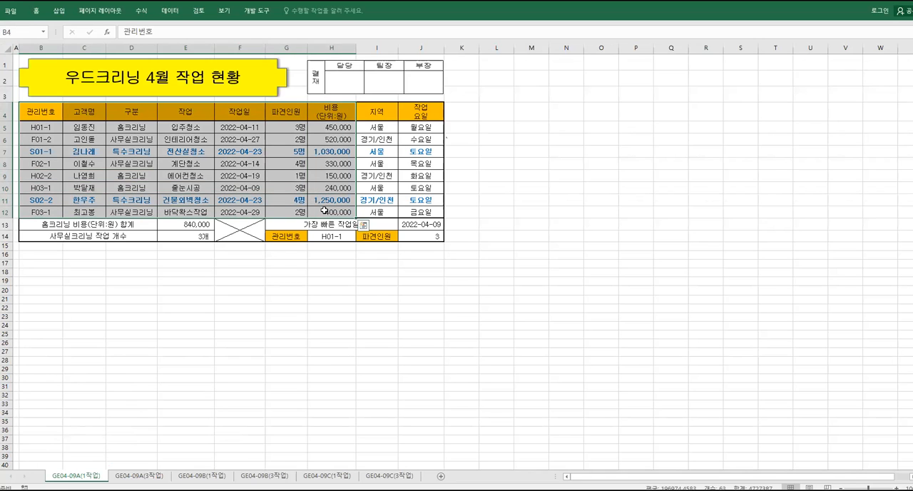
click(60, 13)
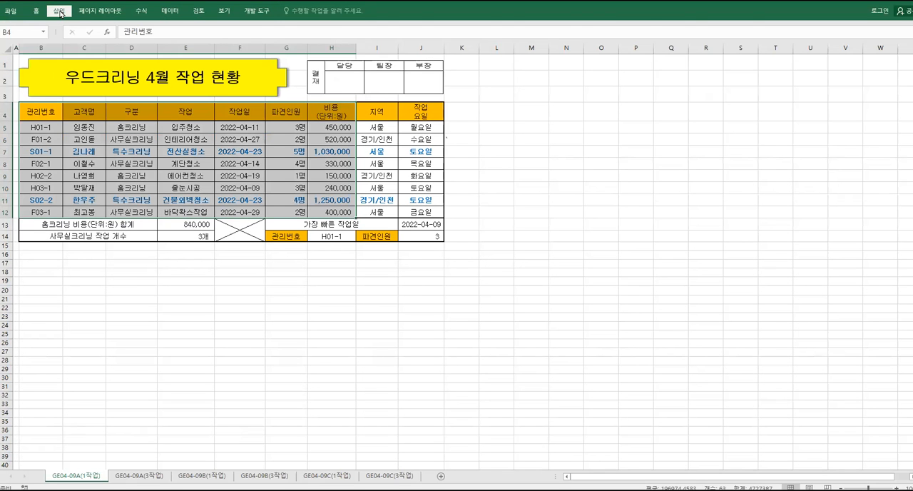
click(60, 13)
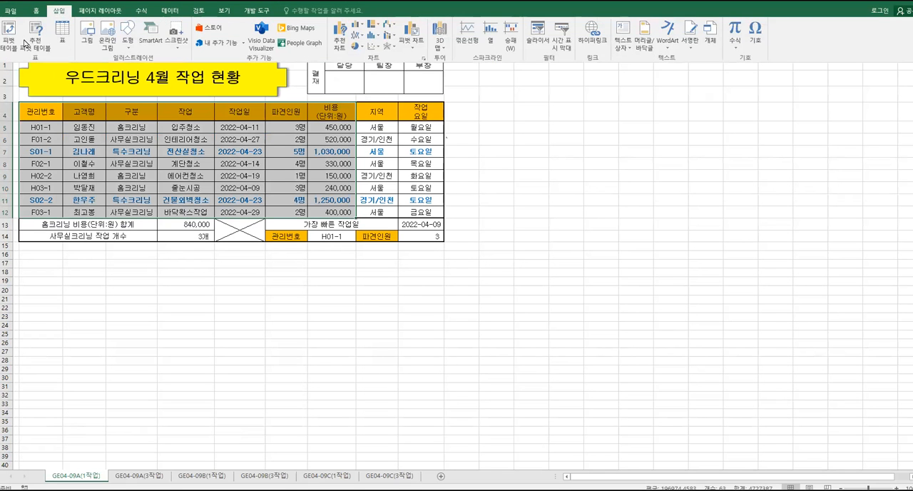
click(11, 35)
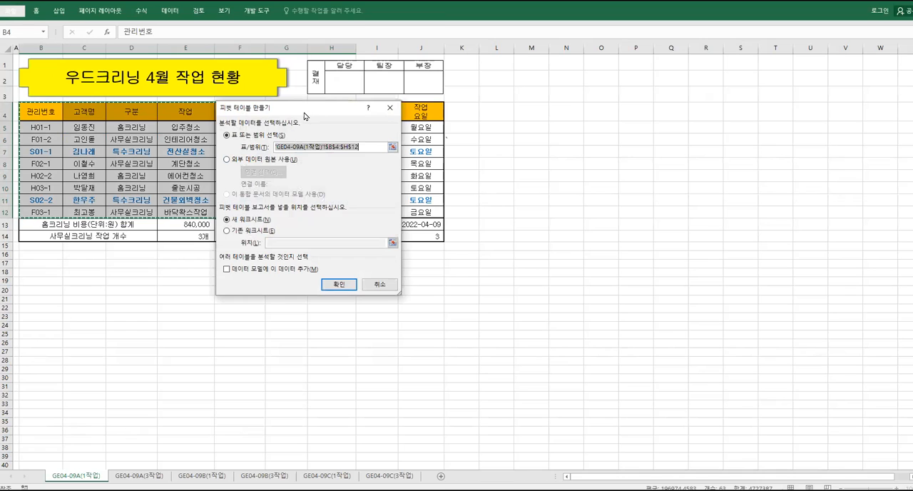
drag(301, 108, 217, 133)
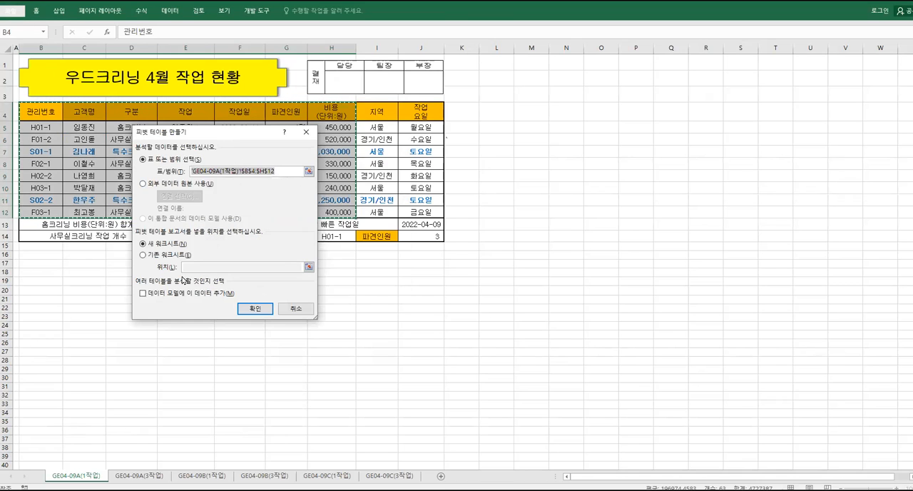
Set the PivotTable's location to the existing worksheet, at cell B2 of the GE04-09A(3작업) sheet
click(143, 255)
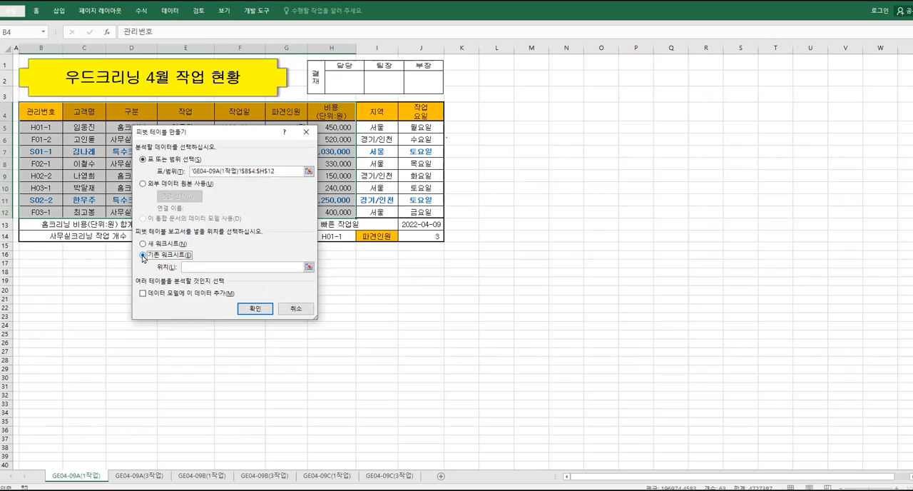
click(191, 267)
click(190, 267)
click(140, 475)
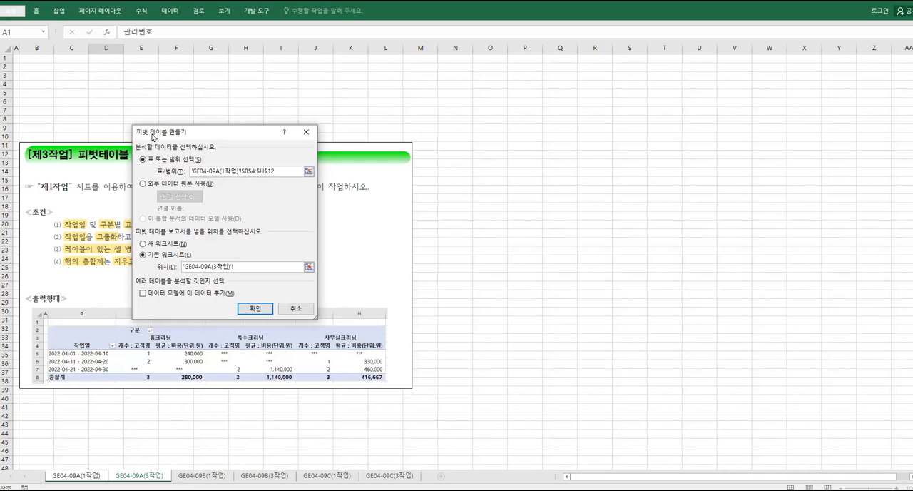
click(38, 66)
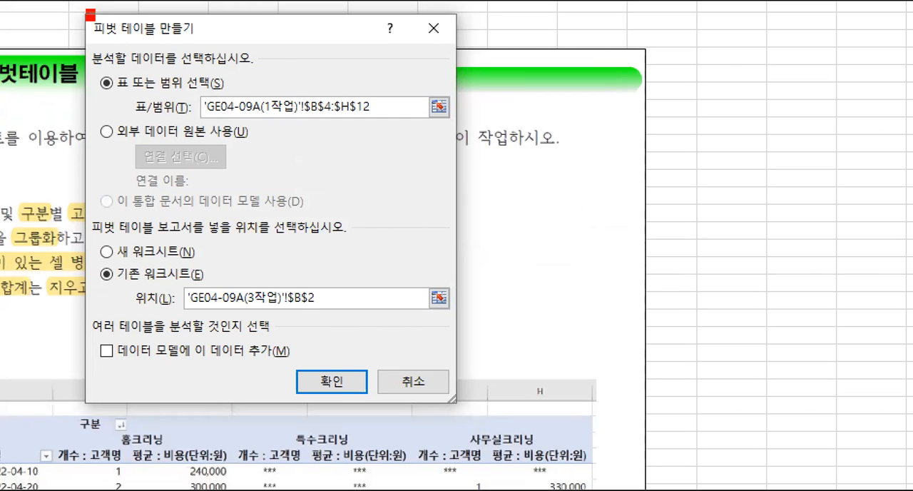
drag(88, 11, 204, 43)
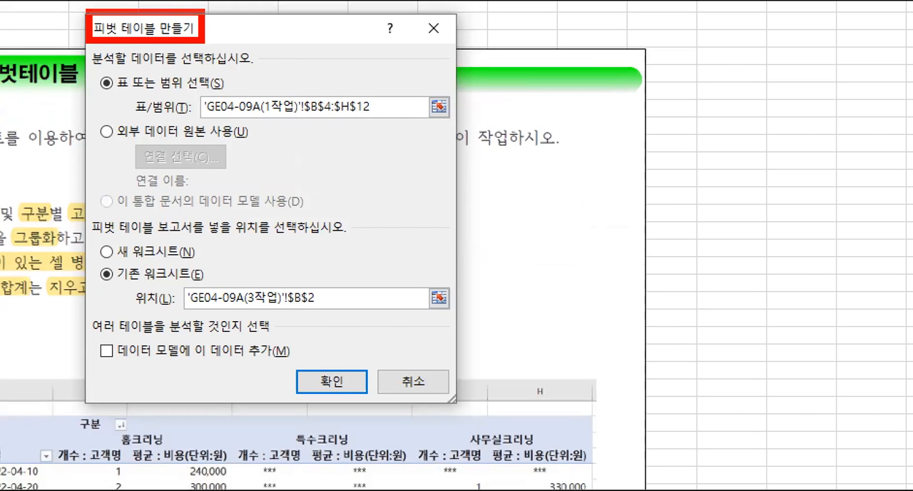
mouse_move(93, 259)
mouse_down()
mouse_move(217, 285)
mouse_move(232, 317)
mouse_up()
mouse_move(243, 305)
mouse_down()
mouse_move(243, 317)
mouse_move(249, 290)
mouse_move(259, 317)
mouse_up()
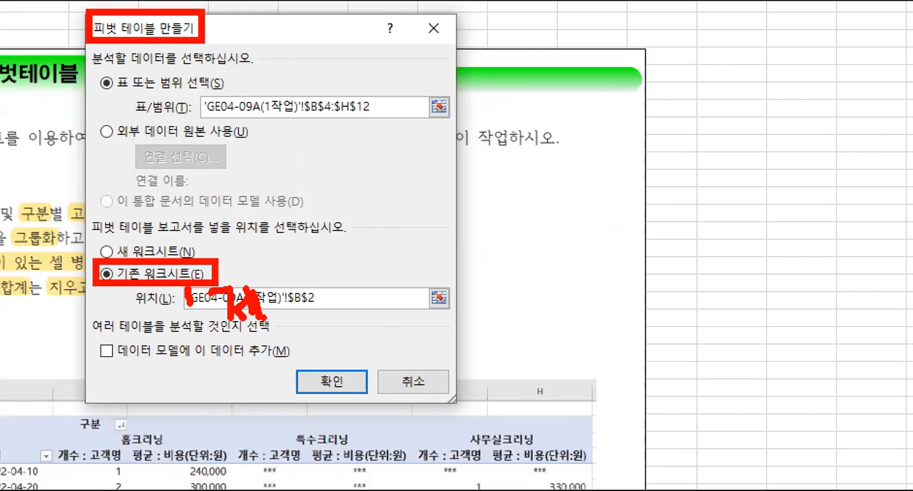
drag(264, 286, 279, 318)
click(295, 285)
mouse_move(291, 286)
mouse_down()
mouse_move(299, 300)
mouse_move(303, 284)
mouse_move(304, 307)
mouse_up()
drag(307, 298, 314, 300)
mouse_move(314, 293)
mouse_down()
mouse_move(330, 291)
mouse_move(319, 334)
mouse_up()
mouse_move(343, 291)
mouse_down()
mouse_move(368, 306)
mouse_move(367, 288)
mouse_up()
mouse_move(368, 284)
mouse_down()
mouse_move(368, 313)
mouse_move(351, 331)
mouse_up()
click(355, 321)
mouse_move(368, 316)
mouse_down()
mouse_move(356, 332)
mouse_move(422, 305)
mouse_up()
mouse_move(404, 293)
mouse_down()
mouse_move(425, 305)
mouse_move(410, 321)
mouse_up()
drag(452, 272, 456, 325)
mouse_move(482, 288)
mouse_down()
mouse_move(488, 281)
mouse_move(542, 319)
mouse_up()
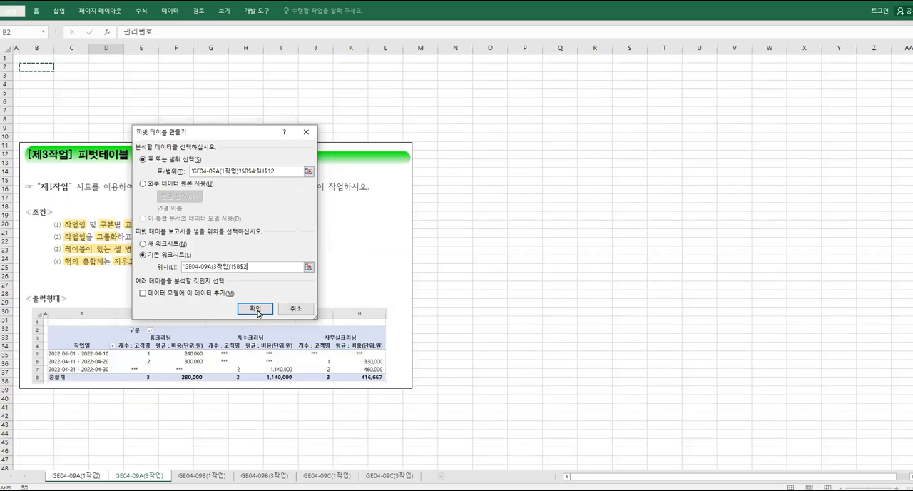
Create the PivotTable with the chosen source range and location
click(276, 329)
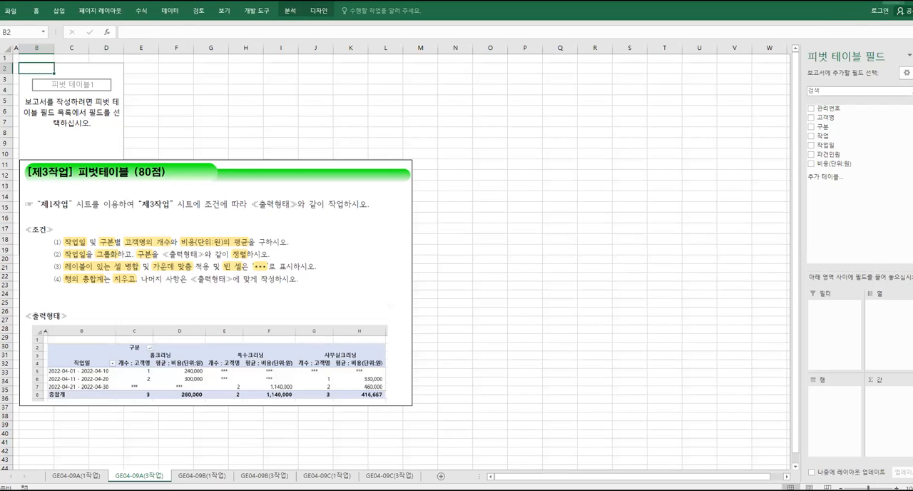
Restore the workbook window from full size and widen it to give the sheet and the PivotTable field pane more room
click(895, 2)
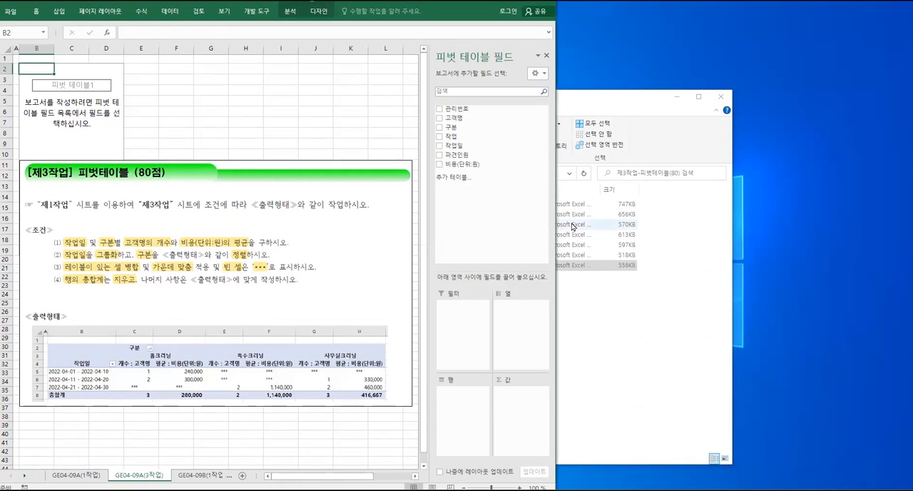
drag(556, 232, 595, 223)
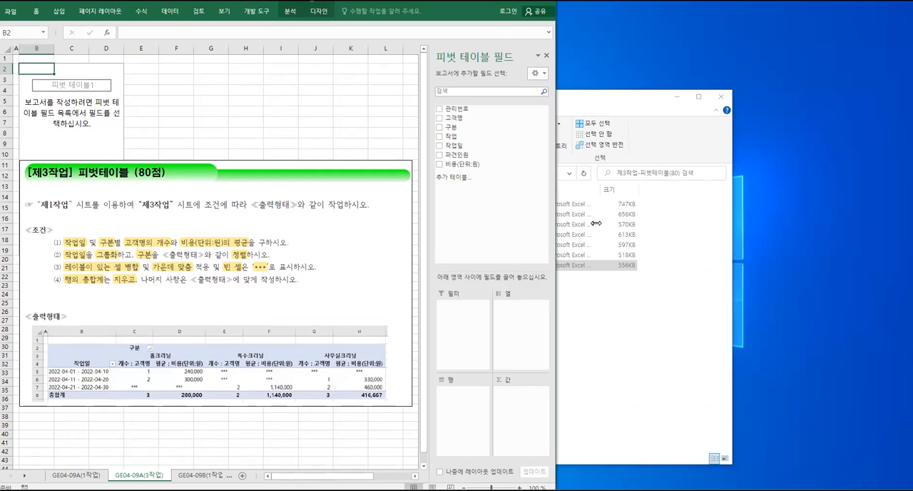
drag(596, 223, 741, 227)
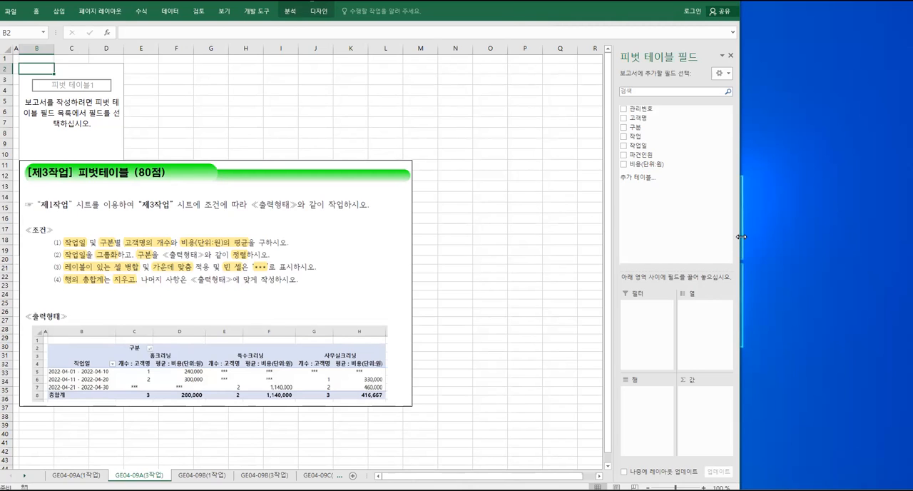
drag(741, 236, 745, 236)
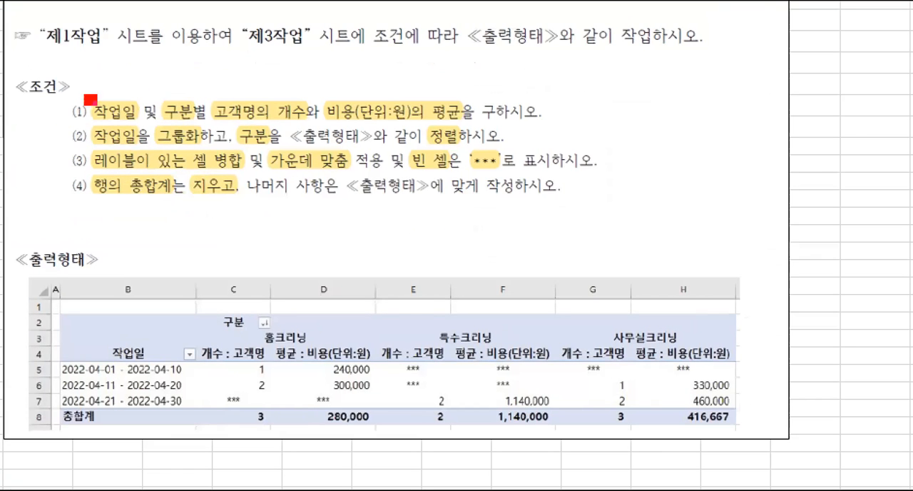
drag(85, 95, 141, 124)
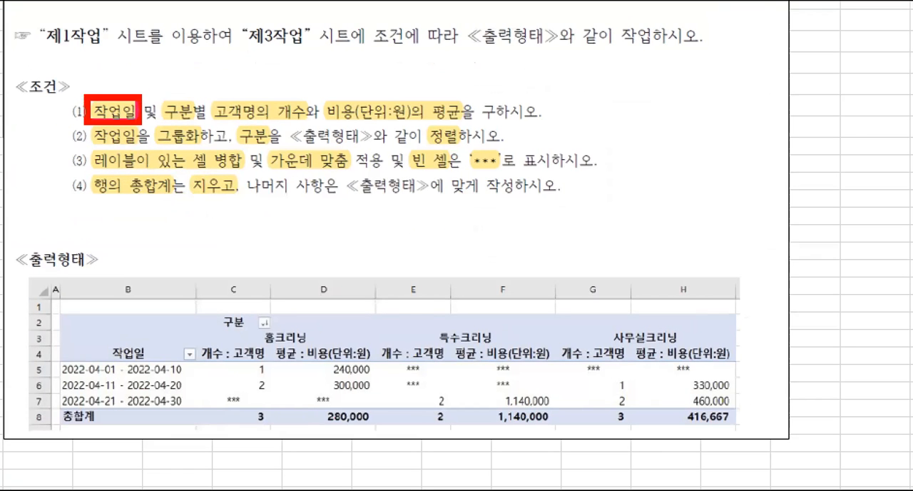
drag(91, 341, 163, 371)
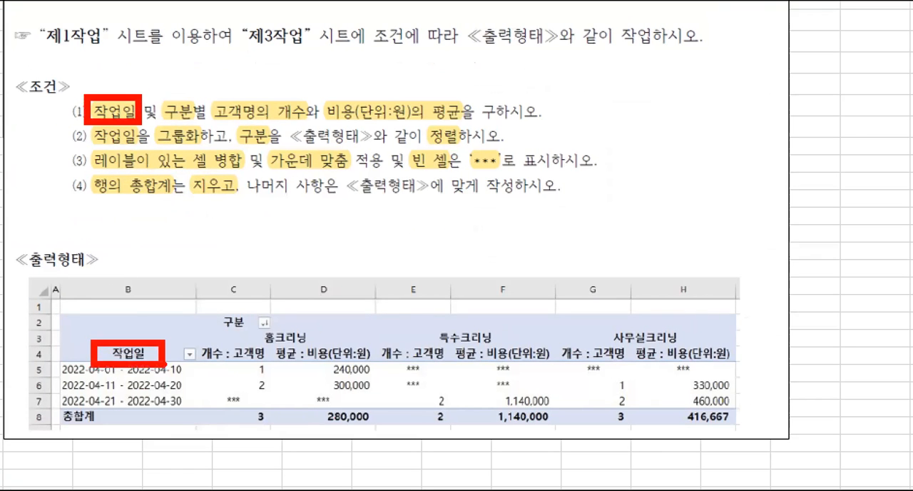
drag(154, 91, 198, 130)
drag(204, 306, 259, 334)
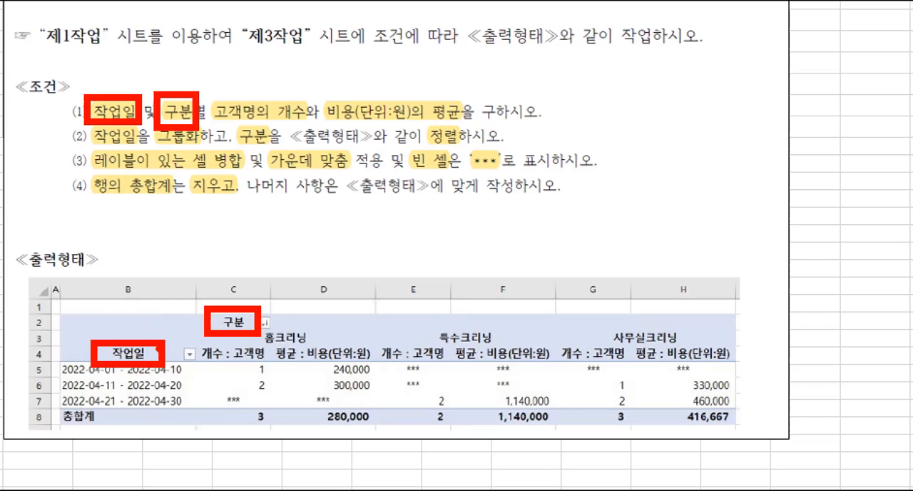
mouse_move(78, 300)
mouse_down()
mouse_move(107, 316)
mouse_move(114, 305)
mouse_move(119, 318)
mouse_move(136, 288)
mouse_move(136, 324)
mouse_move(150, 318)
mouse_move(134, 319)
mouse_up()
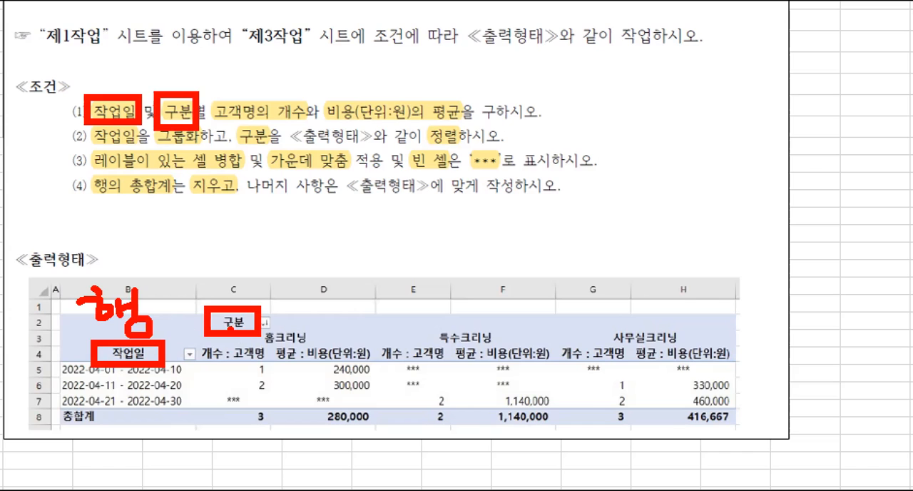
drag(245, 262, 275, 285)
mouse_move(271, 255)
mouse_down()
mouse_move(271, 292)
mouse_move(289, 312)
mouse_move(316, 308)
mouse_up()
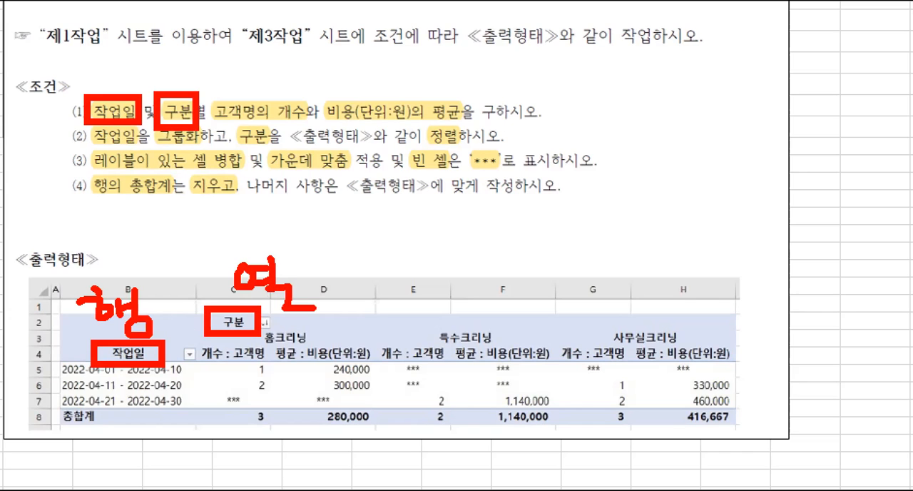
right_click(632, 374)
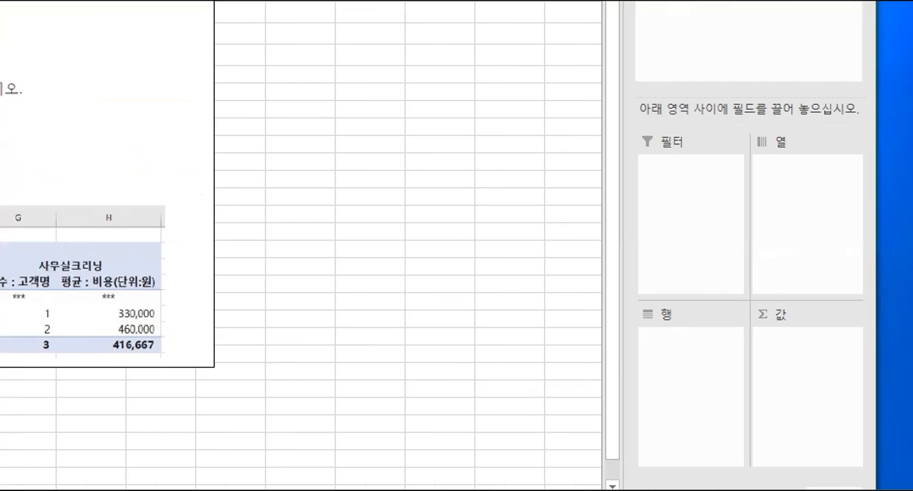
mouse_move(634, 151)
mouse_down()
mouse_move(791, 393)
mouse_move(864, 468)
mouse_up()
drag(744, 155, 774, 461)
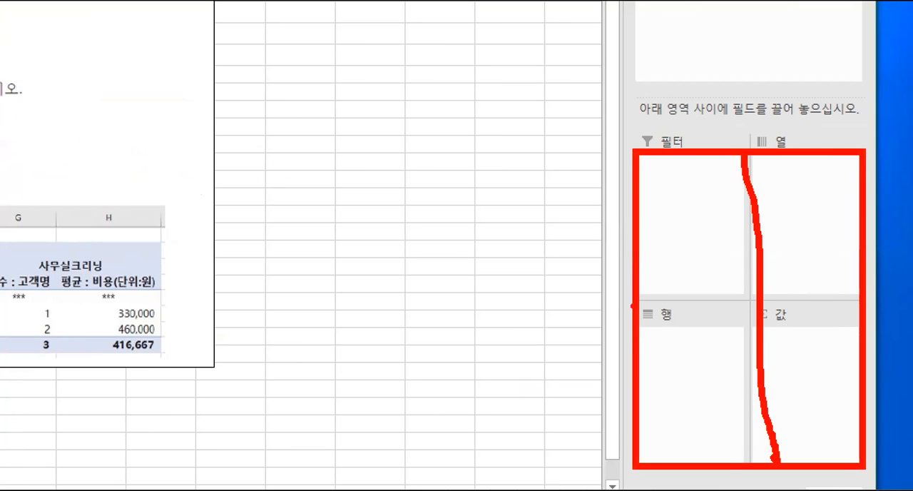
drag(631, 295, 871, 294)
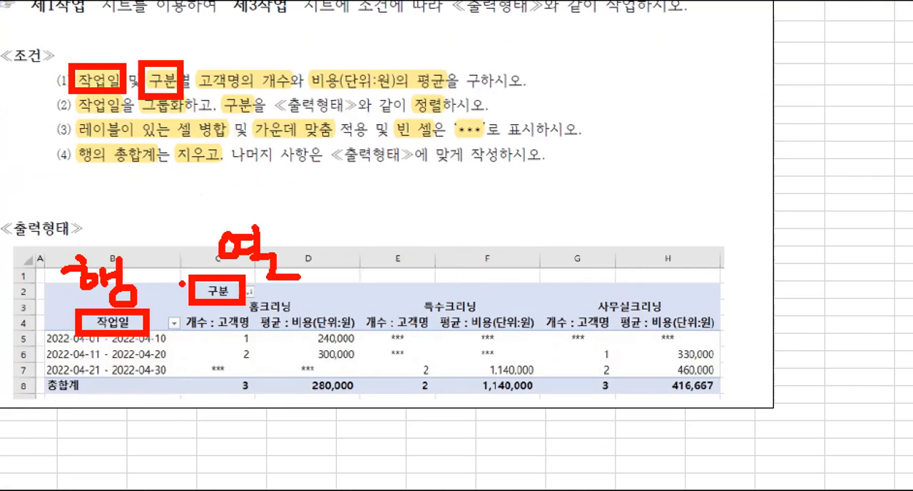
drag(180, 291, 180, 375)
drag(68, 315, 327, 312)
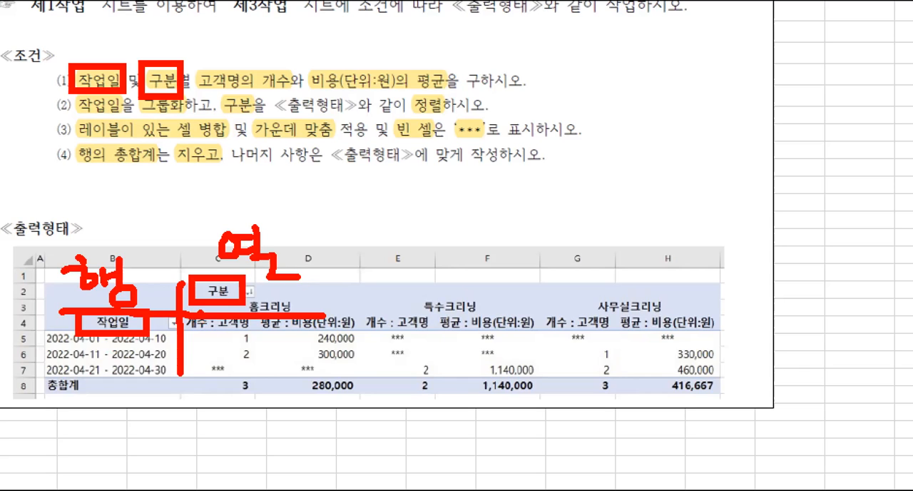
drag(270, 333, 277, 355)
drag(297, 325, 296, 344)
mouse_move(295, 337)
mouse_down()
mouse_move(324, 339)
mouse_move(304, 357)
mouse_move(303, 366)
mouse_move(316, 365)
mouse_up()
drag(326, 358, 340, 367)
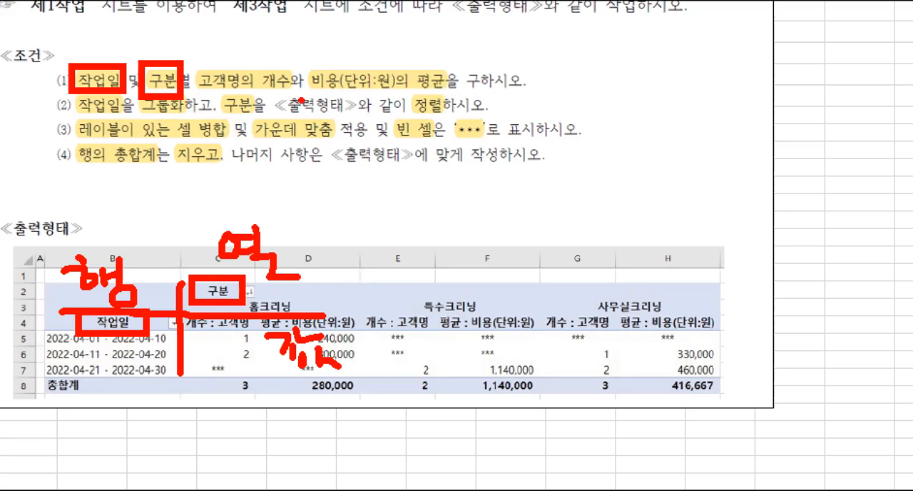
mouse_move(197, 59)
mouse_down()
mouse_move(271, 97)
mouse_move(453, 98)
mouse_up()
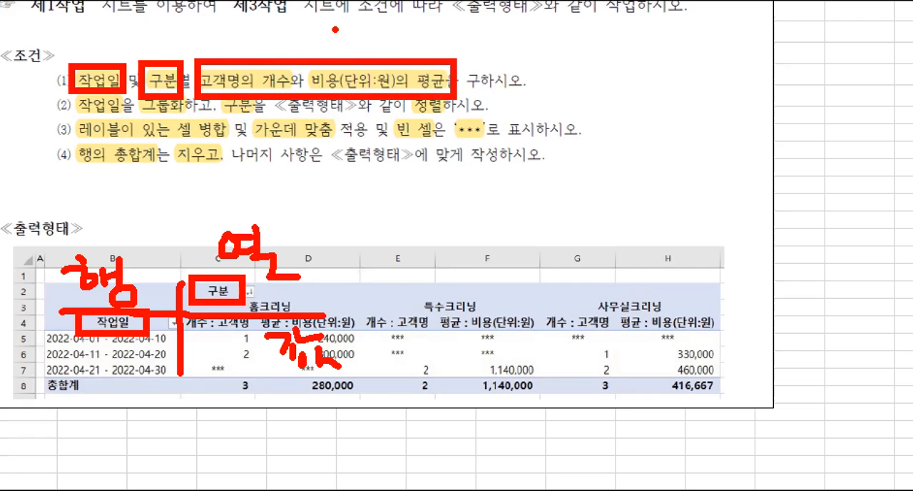
mouse_move(80, 17)
mouse_down()
mouse_move(97, 51)
mouse_move(111, 28)
mouse_move(119, 36)
mouse_move(123, 63)
mouse_up()
mouse_move(150, 30)
mouse_down()
mouse_move(154, 40)
mouse_move(169, 23)
mouse_move(182, 25)
mouse_move(170, 57)
mouse_move(190, 61)
mouse_up()
drag(311, 16, 330, 35)
mouse_move(364, 11)
mouse_down()
mouse_move(365, 27)
mouse_move(390, 29)
mouse_up()
mouse_move(342, 30)
mouse_down()
mouse_move(344, 52)
mouse_move(356, 51)
mouse_up()
drag(378, 33, 366, 55)
drag(374, 44, 397, 58)
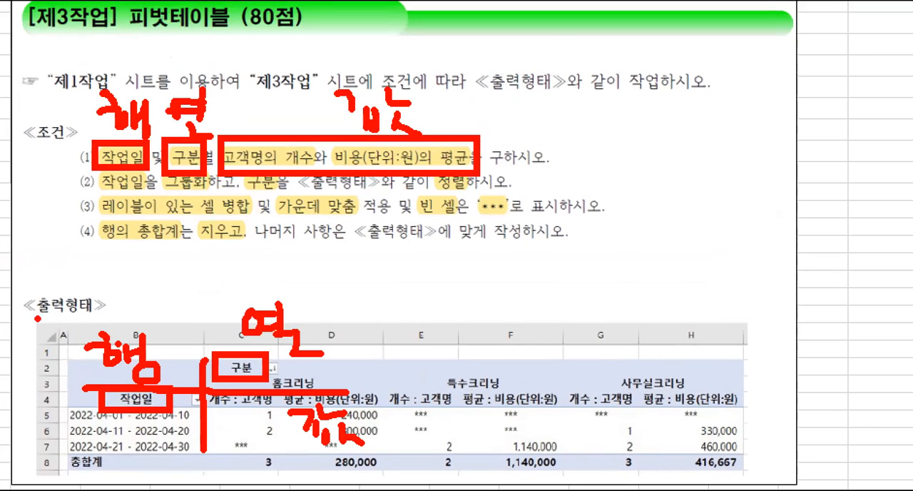
mouse_move(43, 272)
mouse_down()
mouse_move(50, 298)
mouse_move(76, 262)
mouse_up()
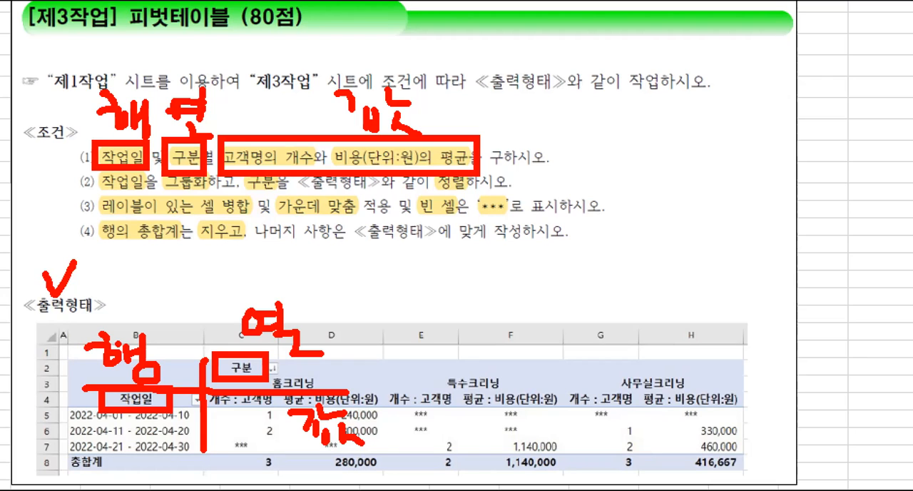
key(Escape)
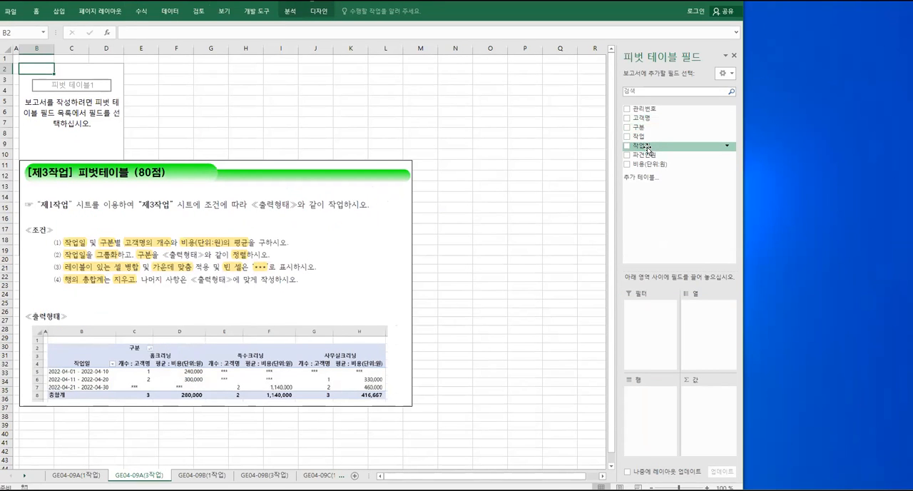
Lay out the PivotTable with 작업일 as rows, 구분 as columns, and 고객명 followed by 비용(단위:원) as values
drag(647, 147, 645, 402)
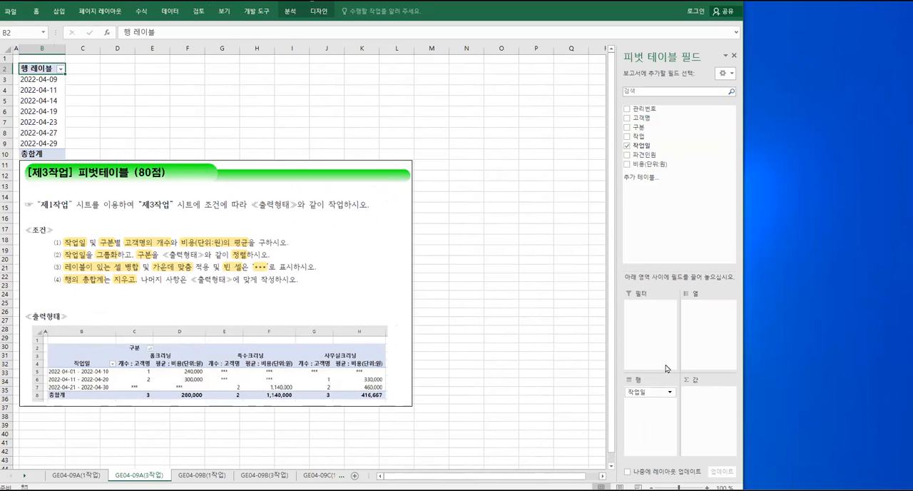
drag(646, 127, 704, 310)
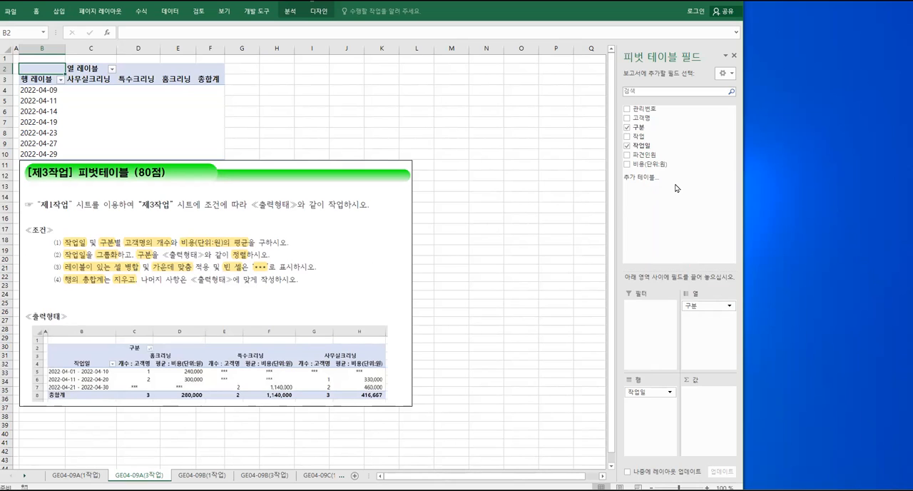
drag(646, 117, 707, 398)
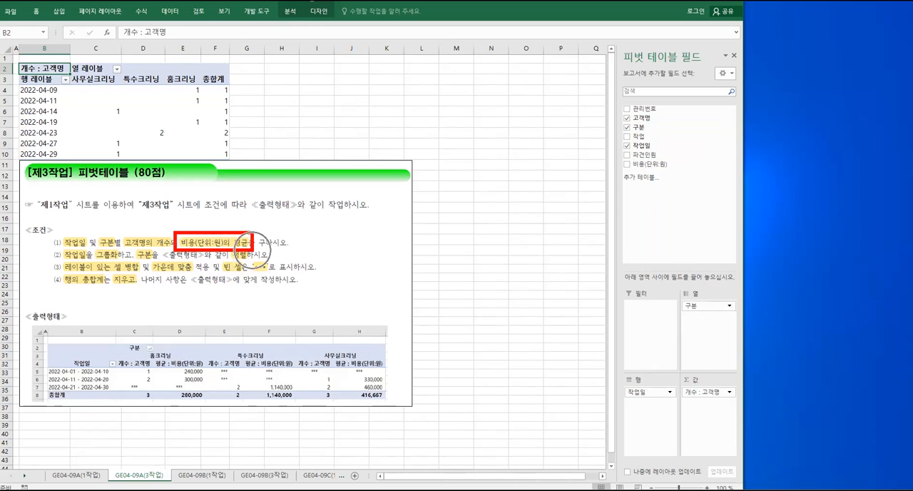
drag(674, 163, 708, 410)
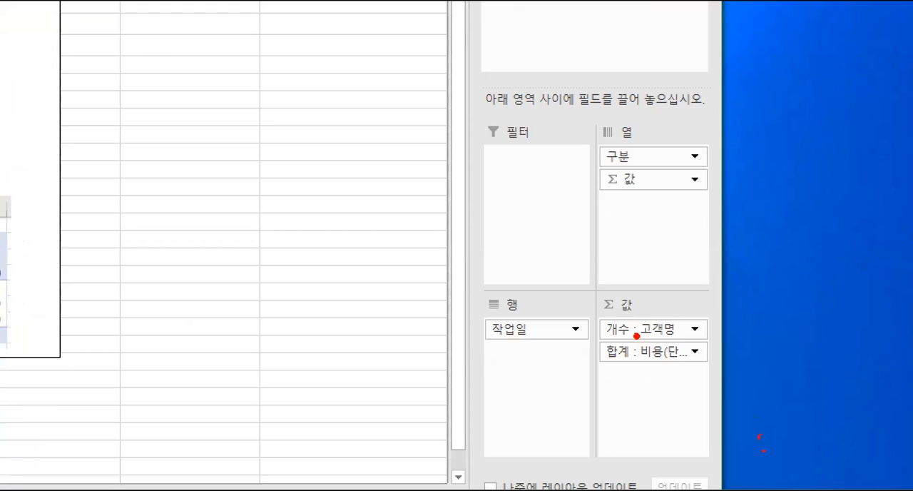
drag(638, 336, 696, 334)
mouse_move(603, 336)
mouse_down()
mouse_move(629, 336)
mouse_move(630, 362)
mouse_up()
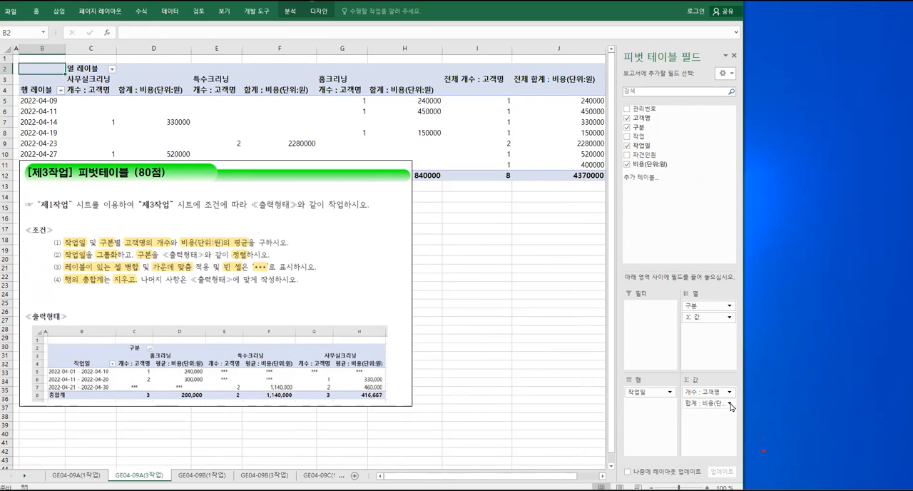
click(730, 404)
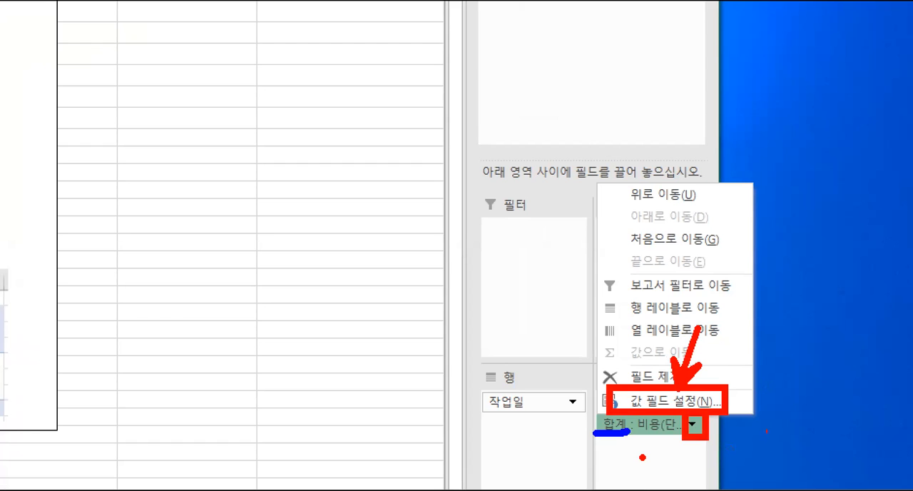
key(Escape)
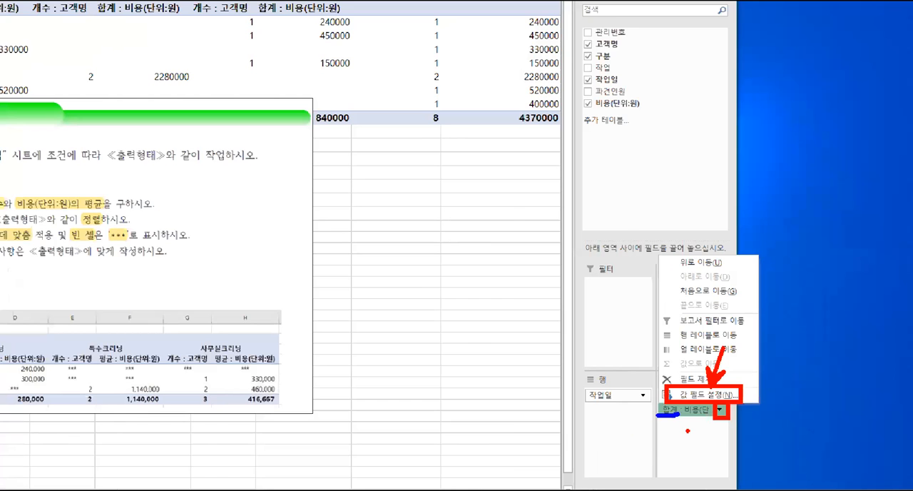
In the value field settings of 비용(단위:원), set the summary calculation to 평균 and move the dialog aside
click(729, 404)
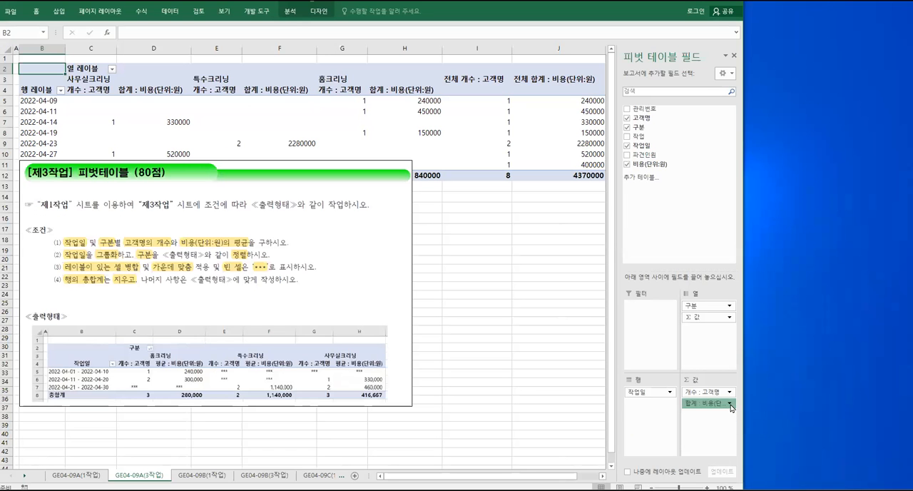
click(725, 392)
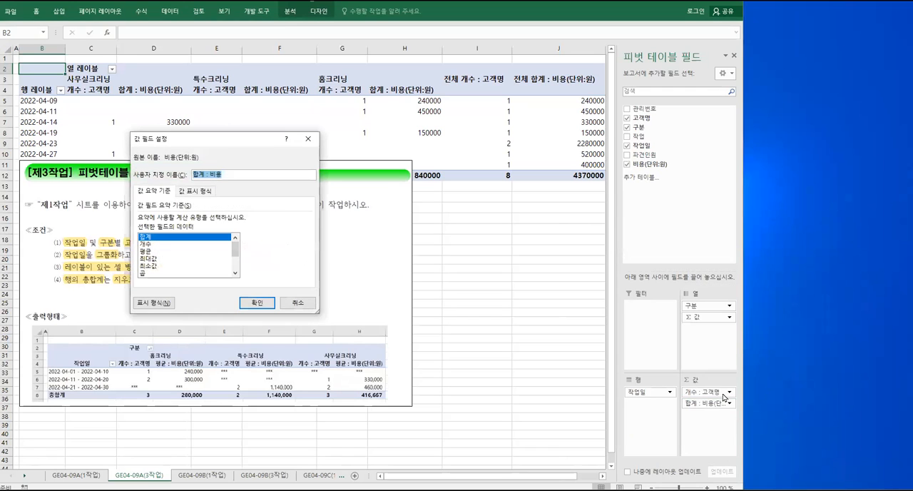
click(149, 252)
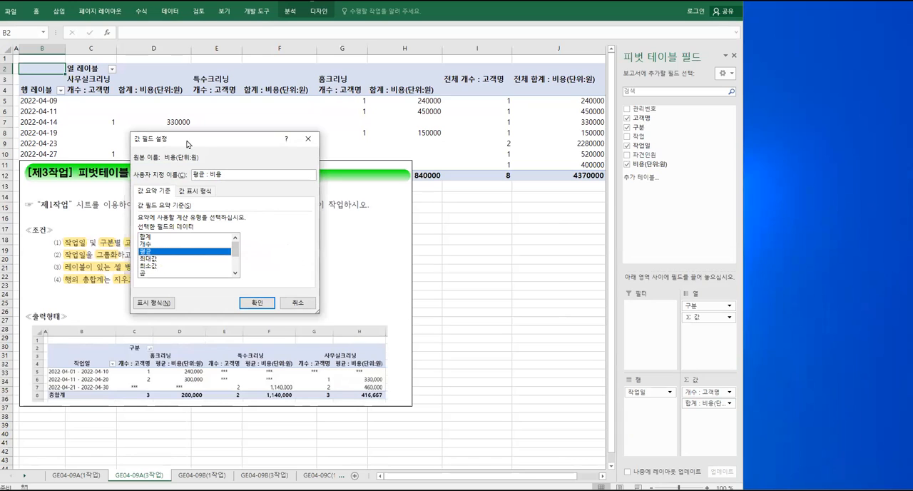
drag(203, 147, 302, 147)
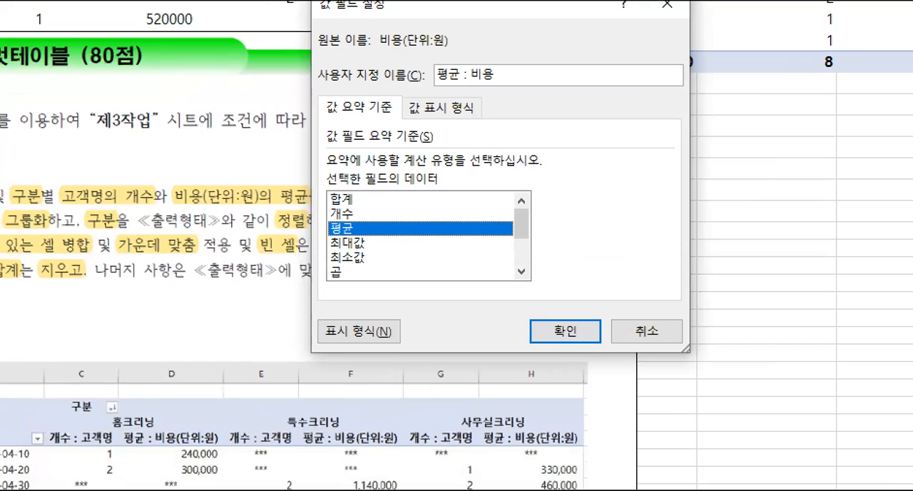
mouse_move(111, 421)
mouse_down()
mouse_move(128, 439)
mouse_move(171, 450)
mouse_move(232, 450)
mouse_up()
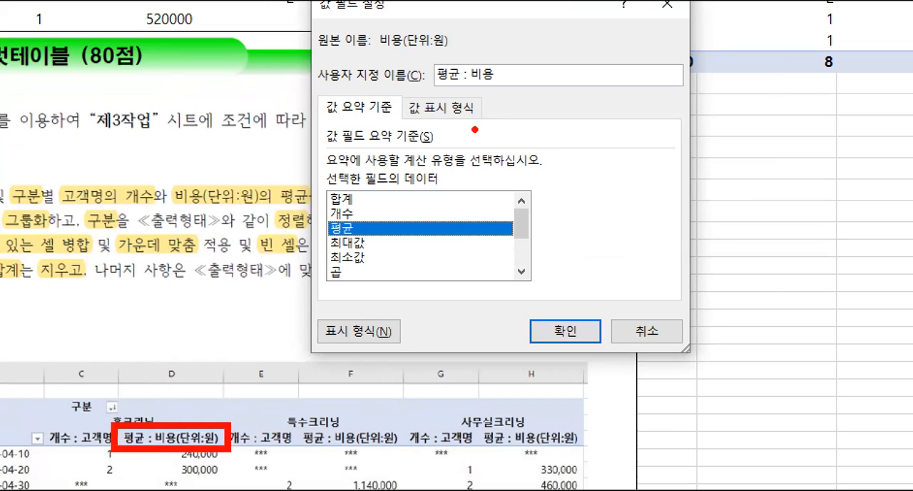
mouse_move(428, 54)
mouse_down()
mouse_move(458, 89)
mouse_move(524, 93)
mouse_up()
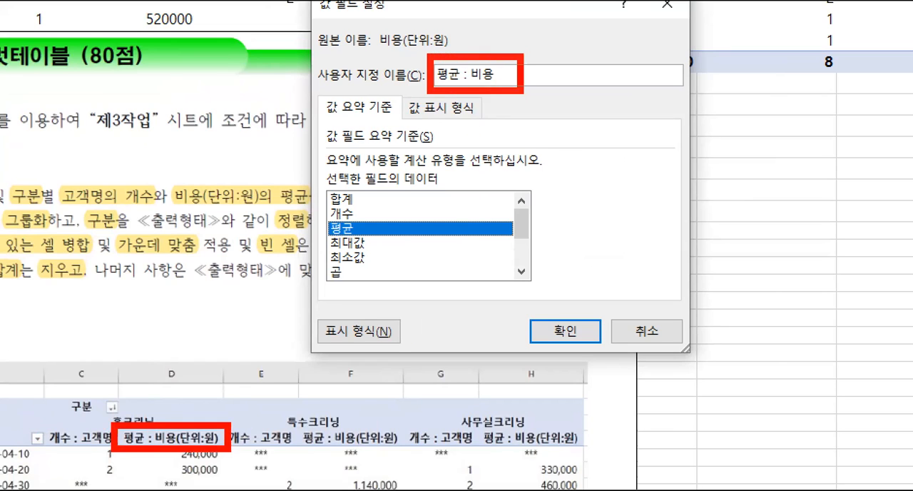
drag(376, 92, 179, 425)
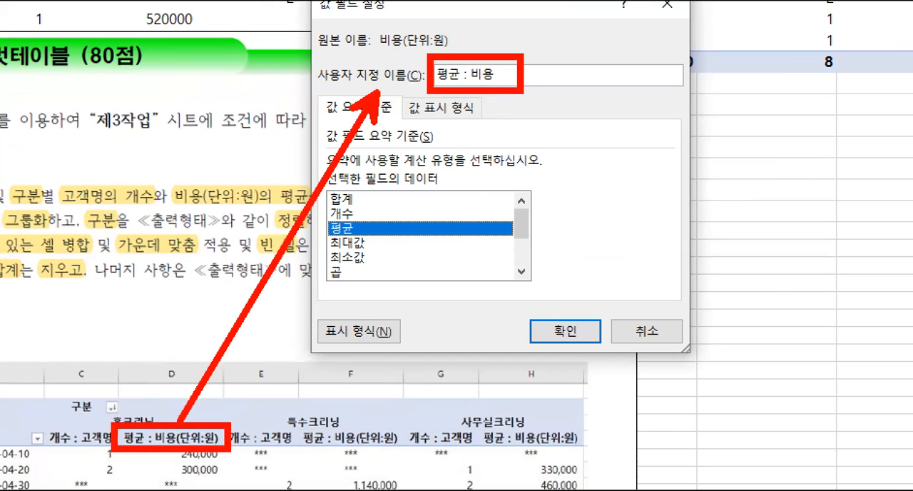
mouse_move(362, 239)
mouse_down()
mouse_move(321, 244)
mouse_move(335, 214)
mouse_move(361, 235)
mouse_up()
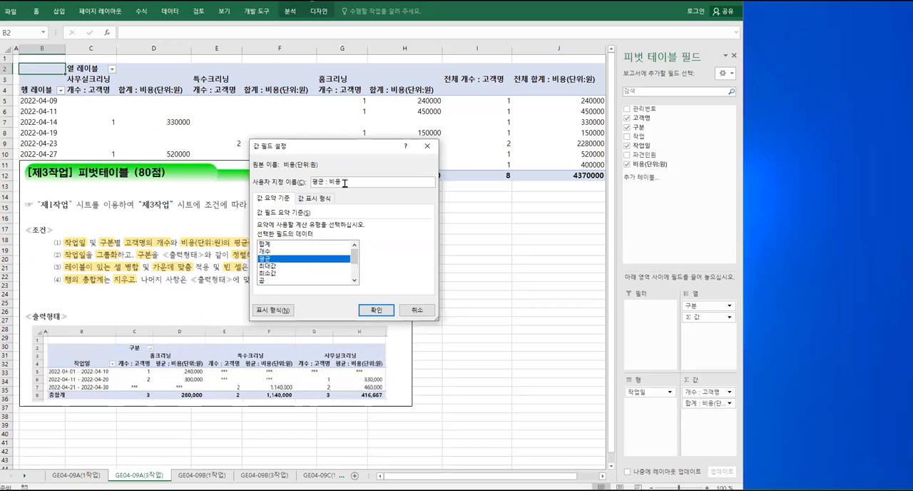
Complete the value field's custom name as "평균 : 비용(단위:원)" and apply the settings
text((단ㅇ)
key(BackSpace)
key(BackSpace)
text(ㄷㅏㄴㅇㅇ))
click(372, 311)
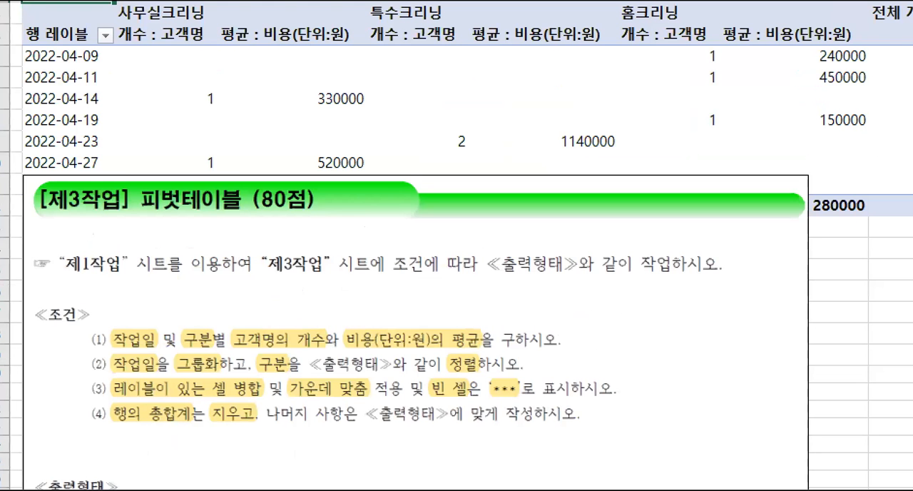
key(r)
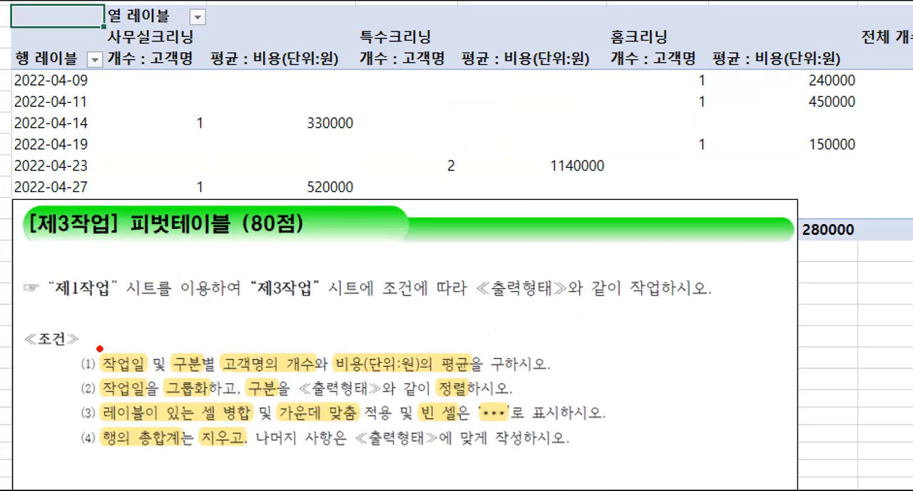
drag(94, 349, 148, 375)
drag(158, 346, 207, 375)
mouse_move(223, 343)
mouse_down()
mouse_move(243, 364)
mouse_move(485, 380)
mouse_up()
drag(124, 350, 109, 306)
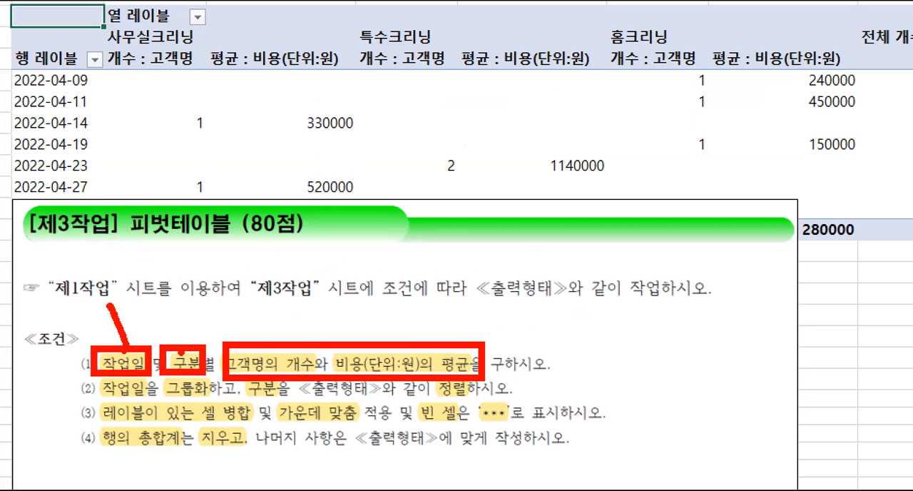
drag(182, 349, 192, 300)
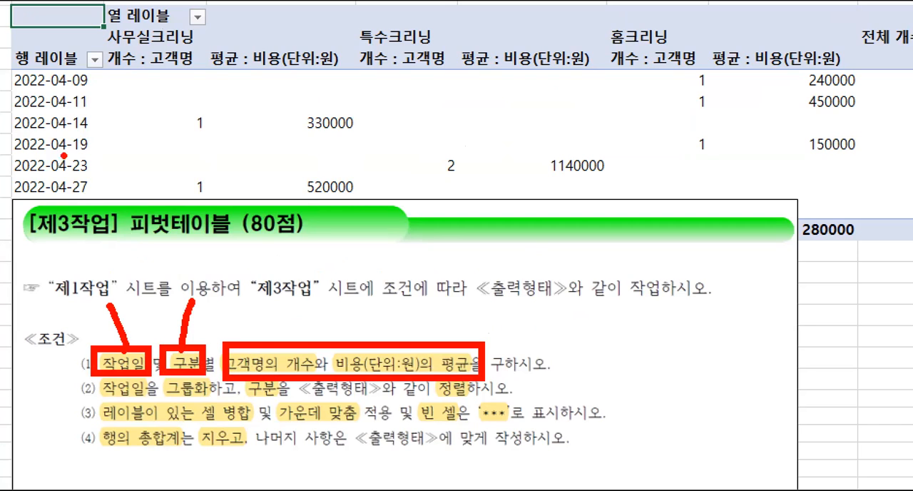
drag(4, 41, 77, 73)
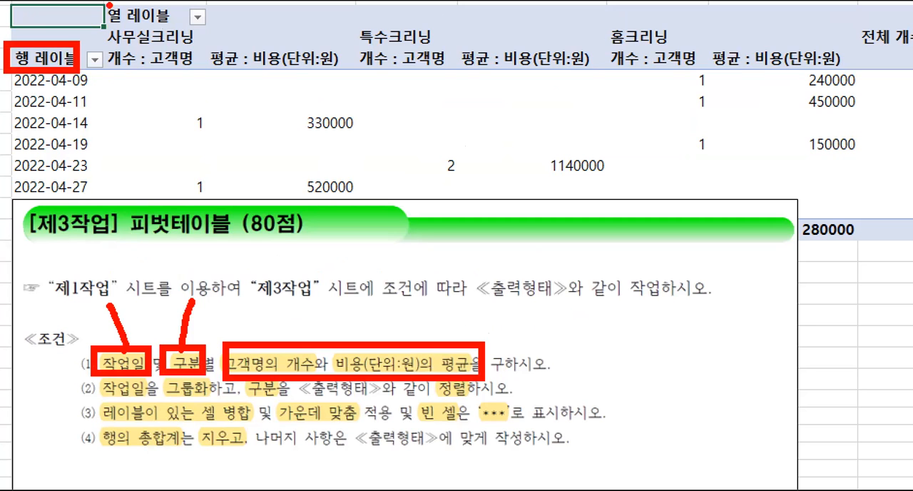
drag(99, 2, 173, 33)
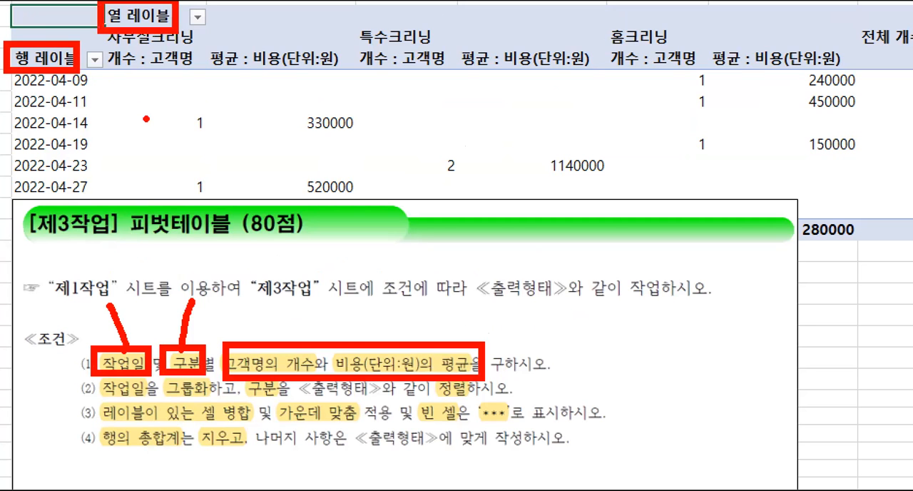
key(Escape)
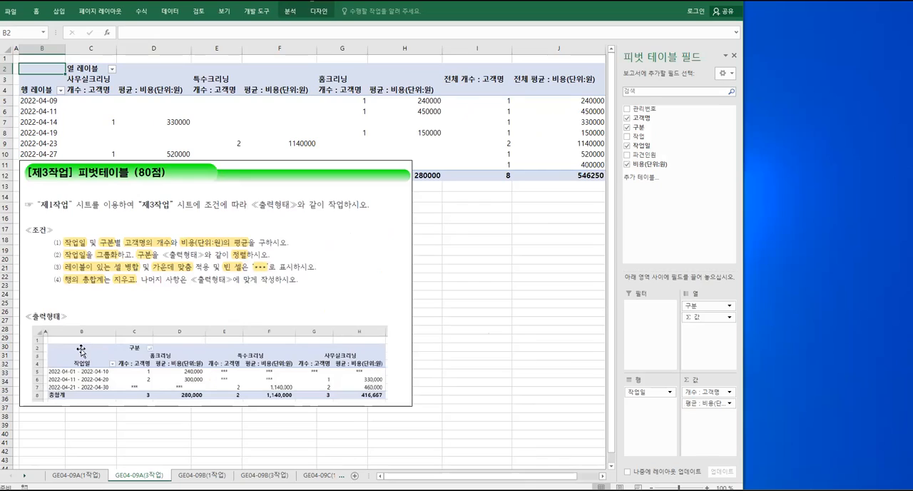
key(ctrl+2)
drag(64, 354, 99, 372)
drag(122, 338, 145, 358)
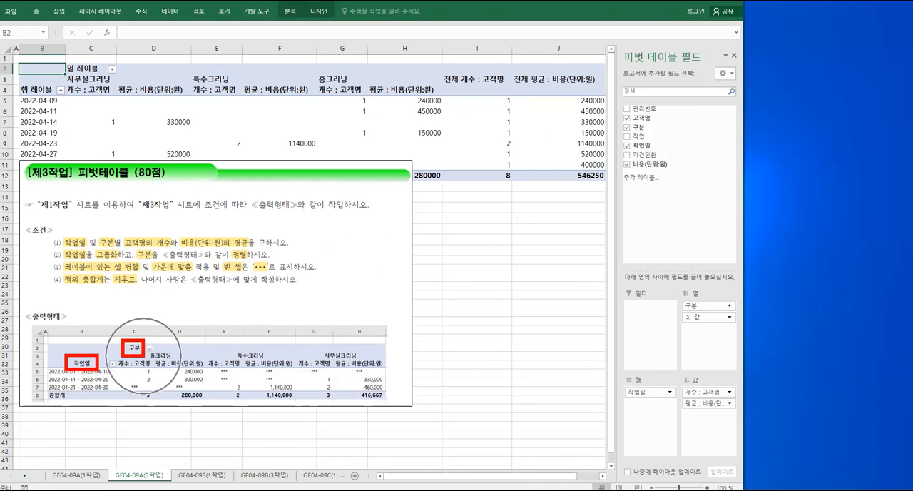
key(Escape)
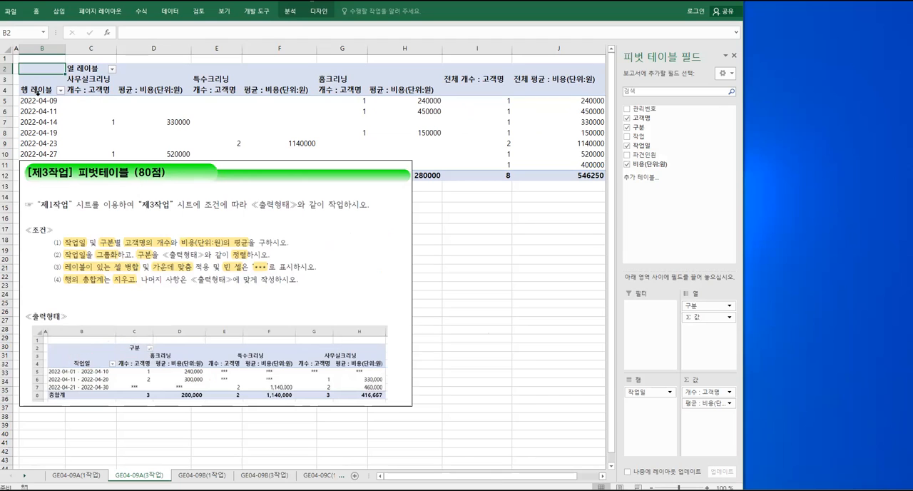
Rename the PivotTable's row label in B4 to 작업일 and its column label in C2 to 구분
click(37, 90)
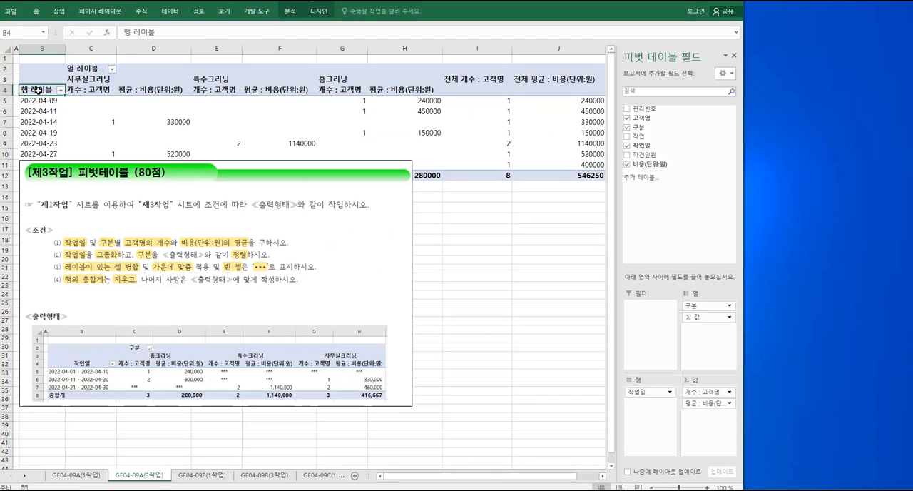
text(작업일)
key(Return)
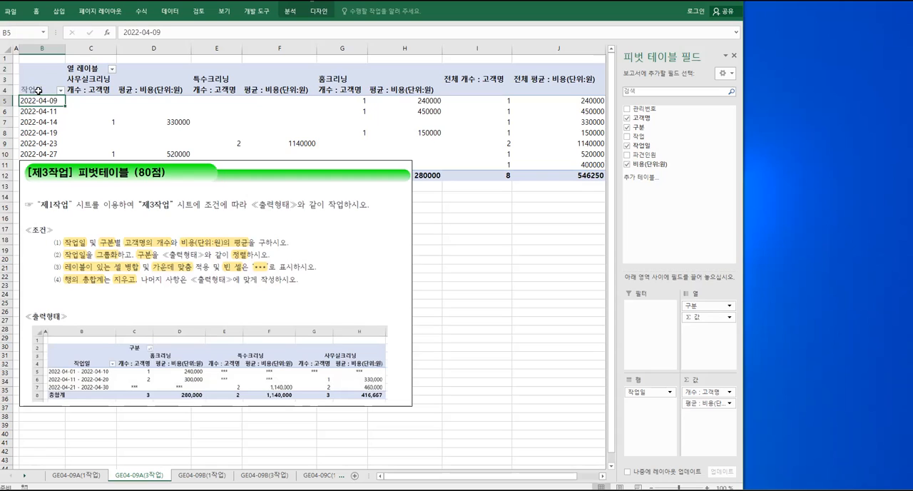
click(84, 68)
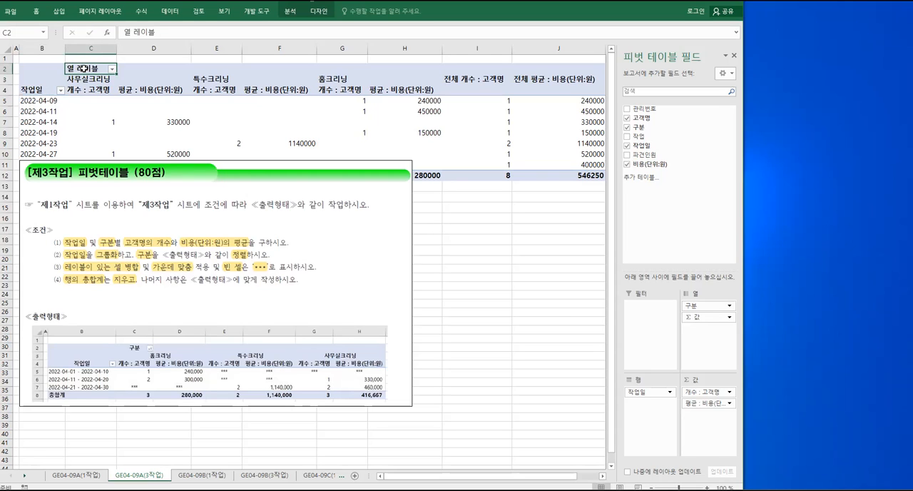
text(구분)
key(Return)
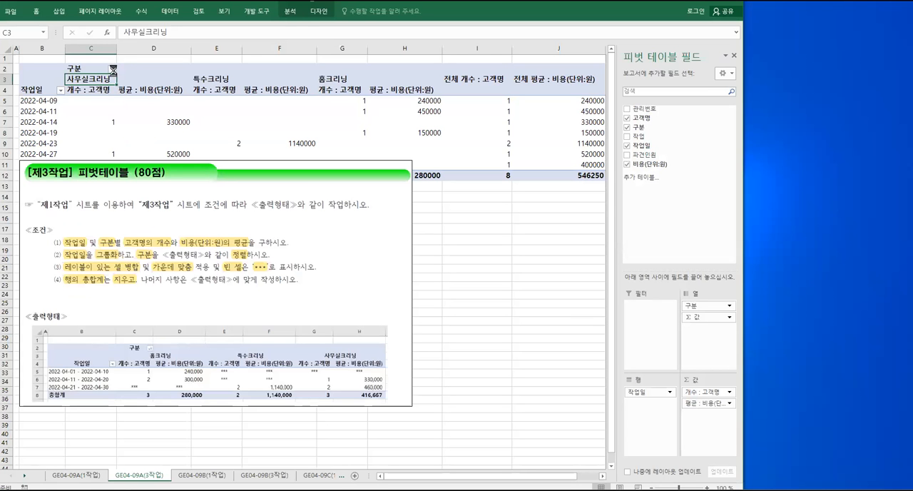
Sort the 구분 column field in descending text order
click(112, 69)
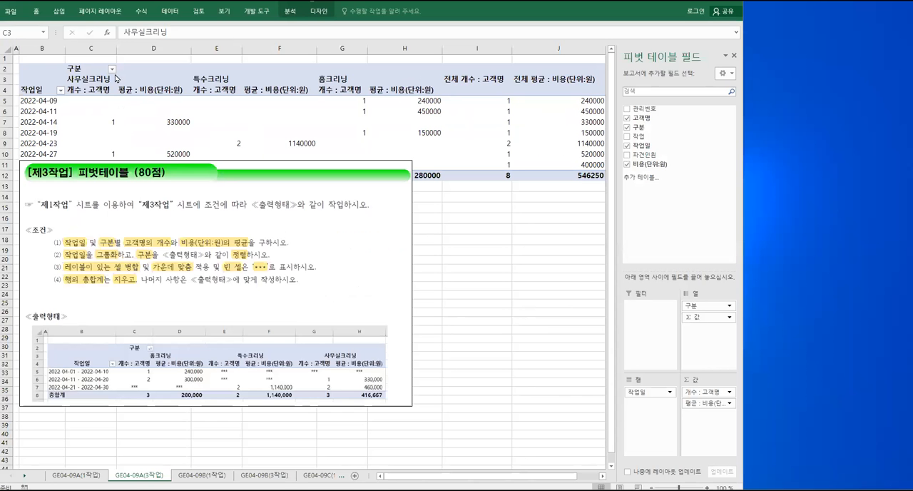
click(112, 69)
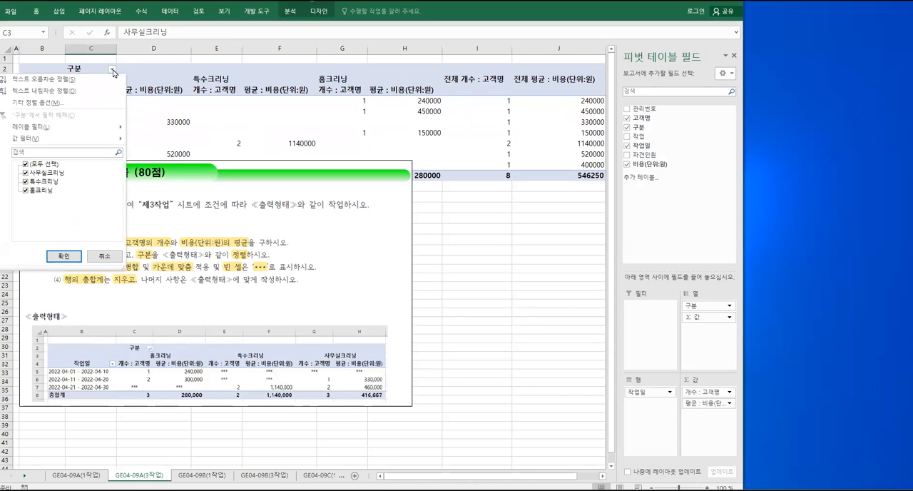
click(57, 93)
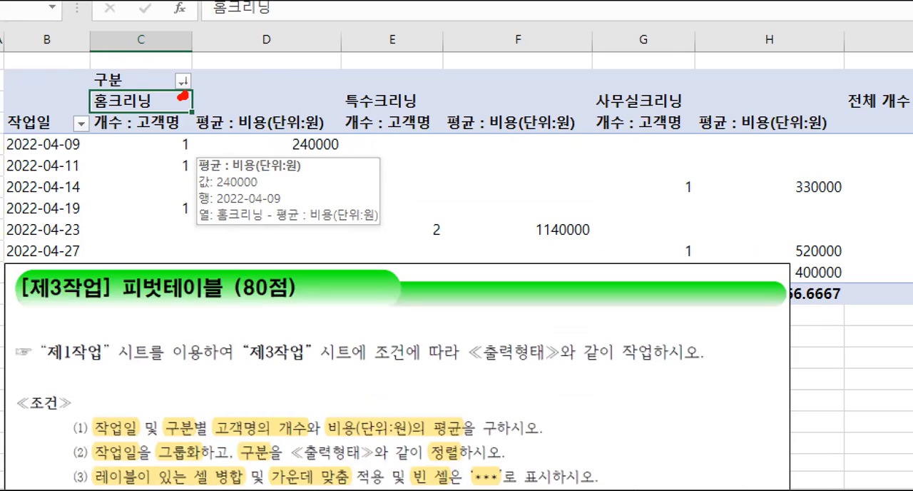
mouse_move(182, 94)
mouse_down()
mouse_move(167, 74)
mouse_move(200, 75)
mouse_move(188, 100)
mouse_up()
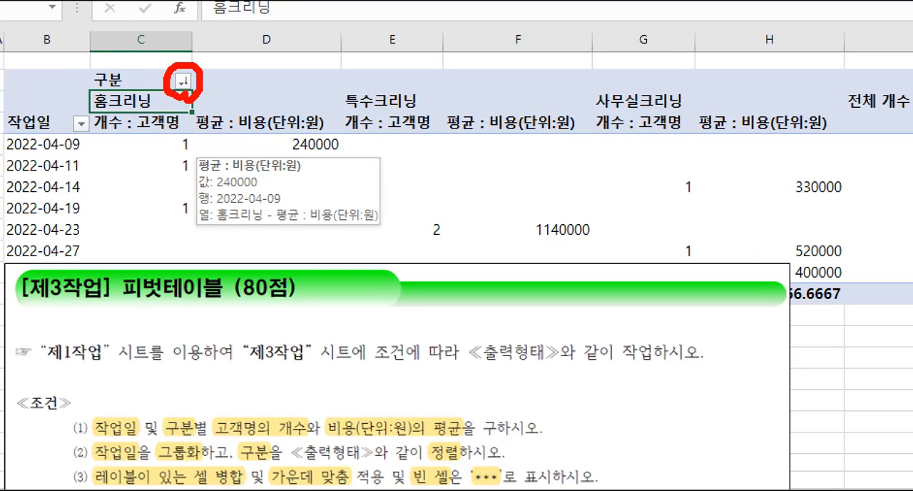
key(Escape)
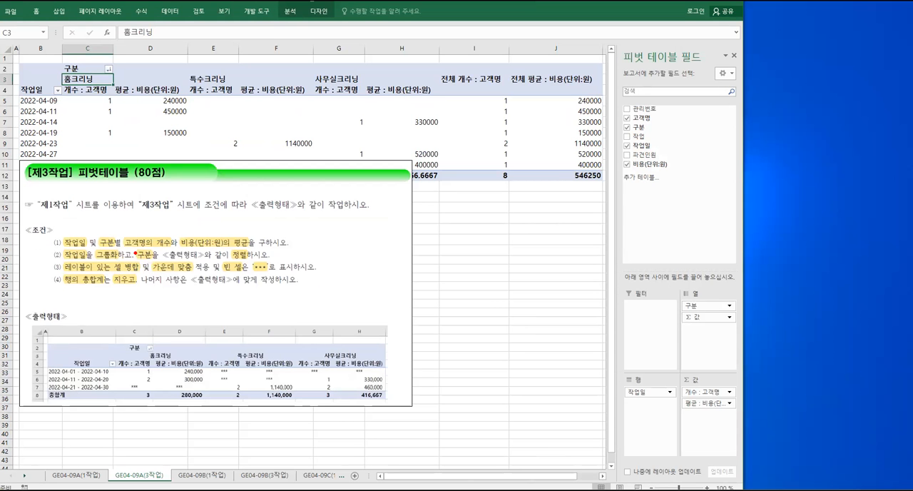
mouse_move(132, 248)
mouse_down()
mouse_move(163, 263)
mouse_move(258, 264)
mouse_up()
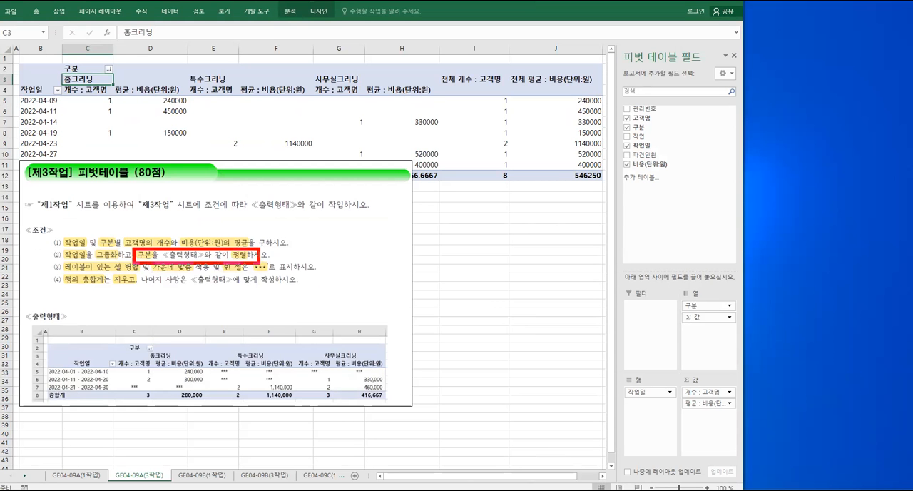
drag(55, 248, 125, 265)
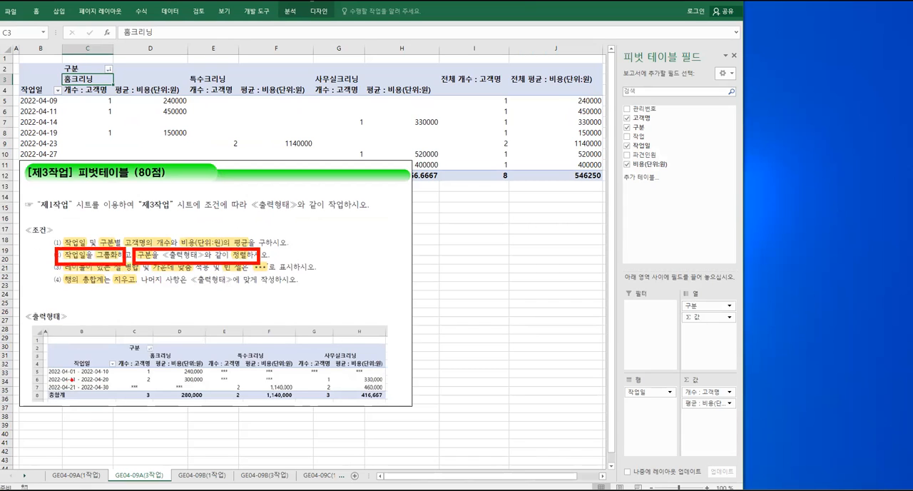
key(Escape)
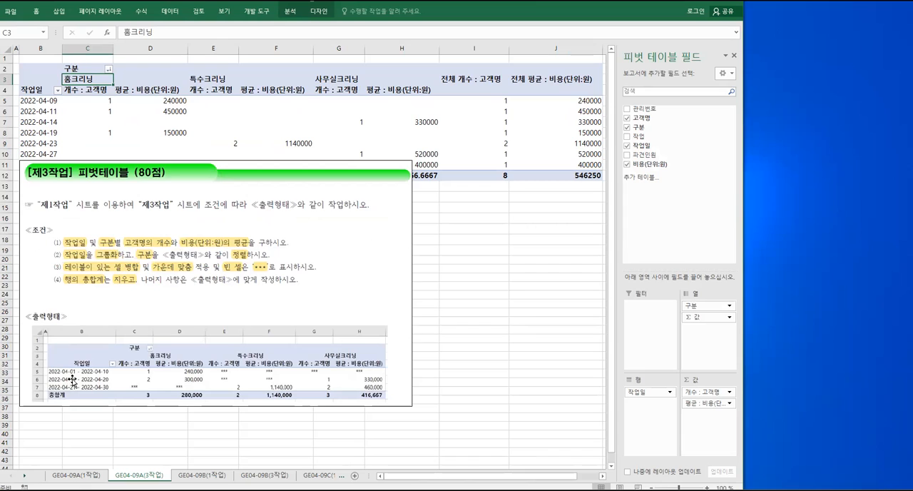
Move the assignment picture down so that it sits just below the PivotTable
click(16, 59)
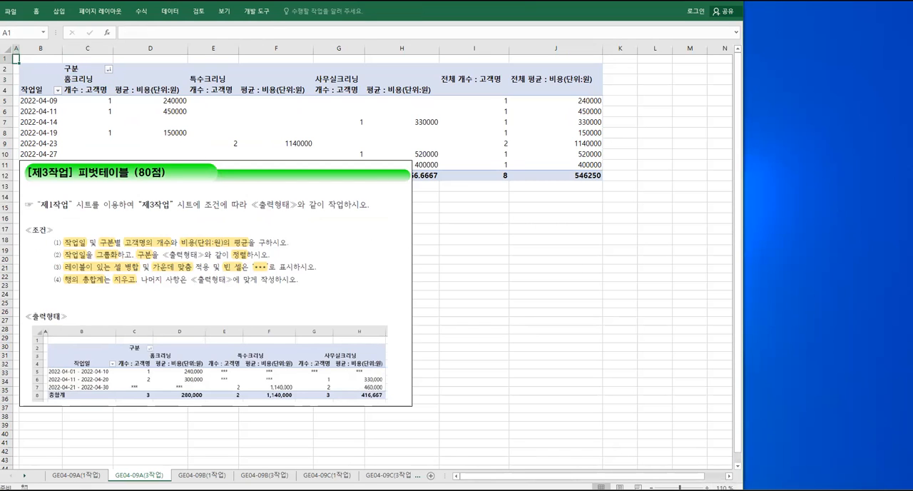
click(707, 488)
click(716, 488)
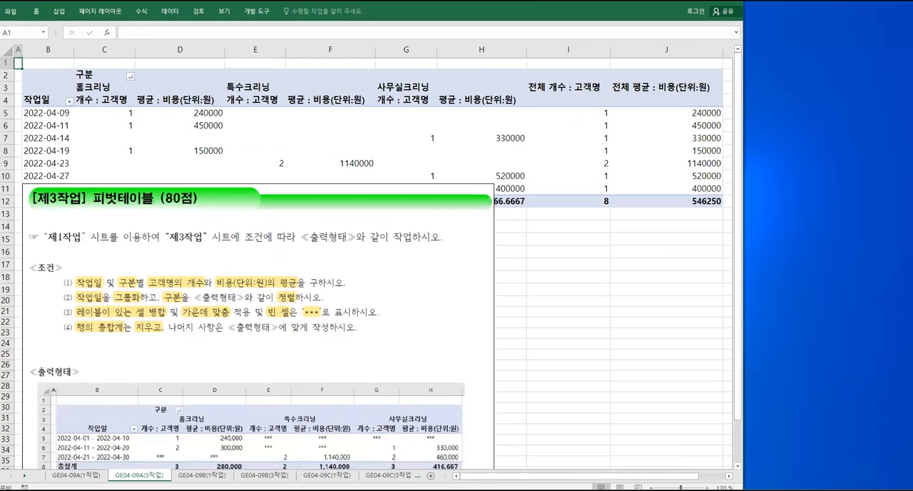
click(282, 333)
drag(283, 333, 215, 354)
scroll(159, 362, down, 3)
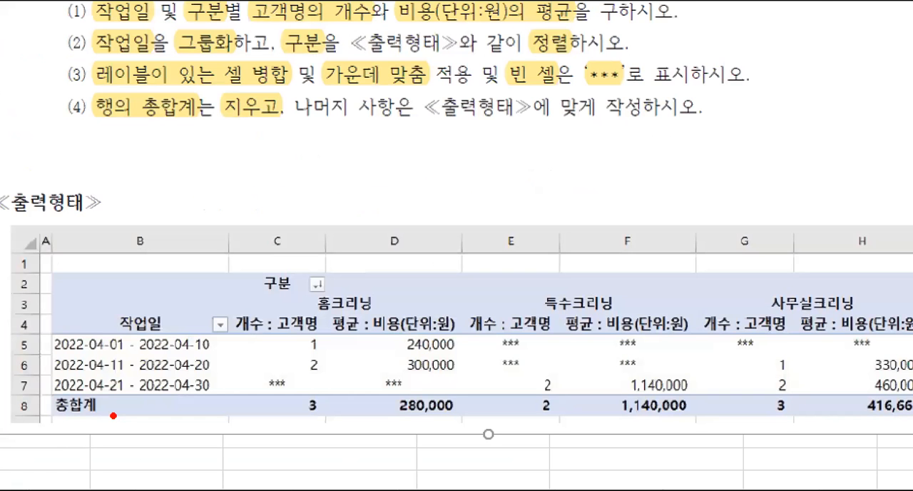
mouse_move(50, 327)
mouse_down()
mouse_move(101, 369)
mouse_move(216, 401)
mouse_up()
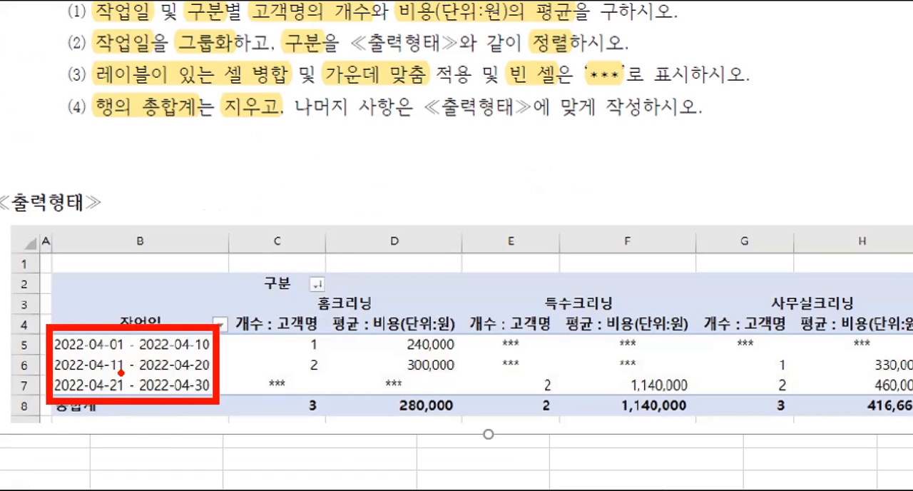
drag(57, 352, 123, 353)
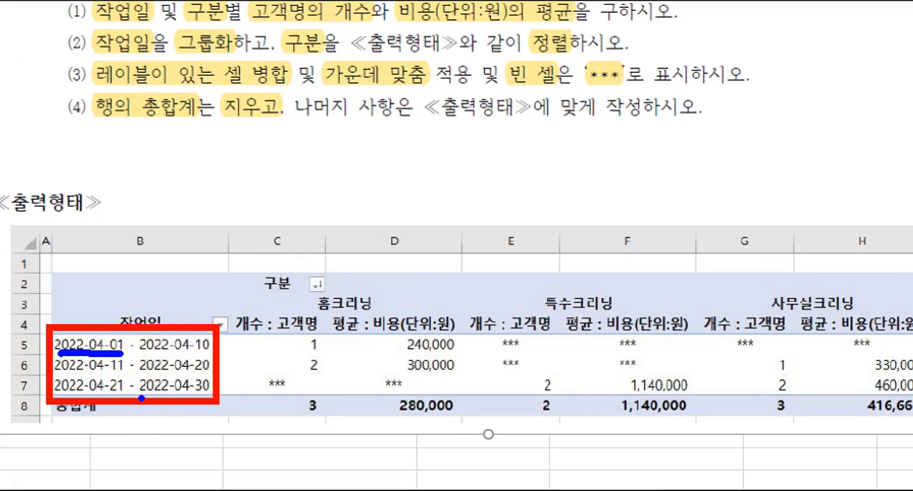
drag(141, 397, 214, 398)
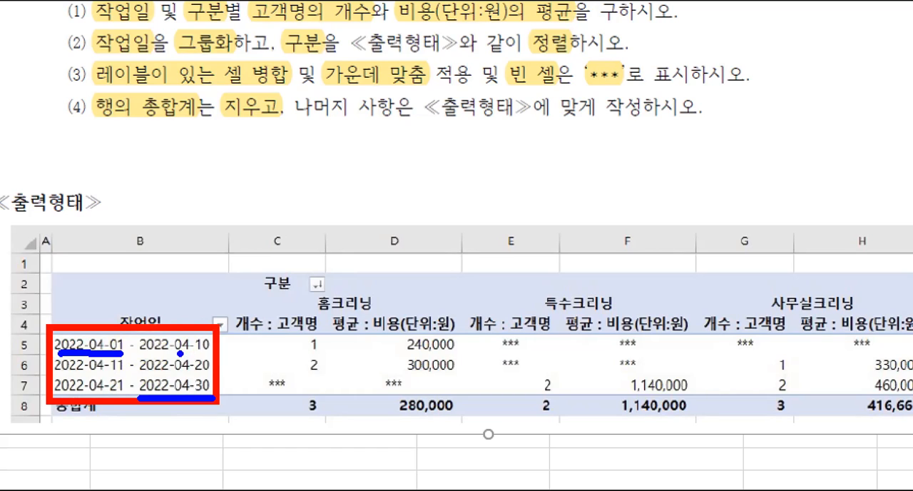
mouse_move(265, 334)
mouse_down()
mouse_move(265, 360)
mouse_move(345, 339)
mouse_move(362, 341)
mouse_move(362, 357)
mouse_up()
mouse_move(386, 322)
mouse_down()
mouse_move(413, 319)
mouse_move(426, 332)
mouse_move(461, 330)
mouse_move(461, 321)
mouse_move(462, 352)
mouse_up()
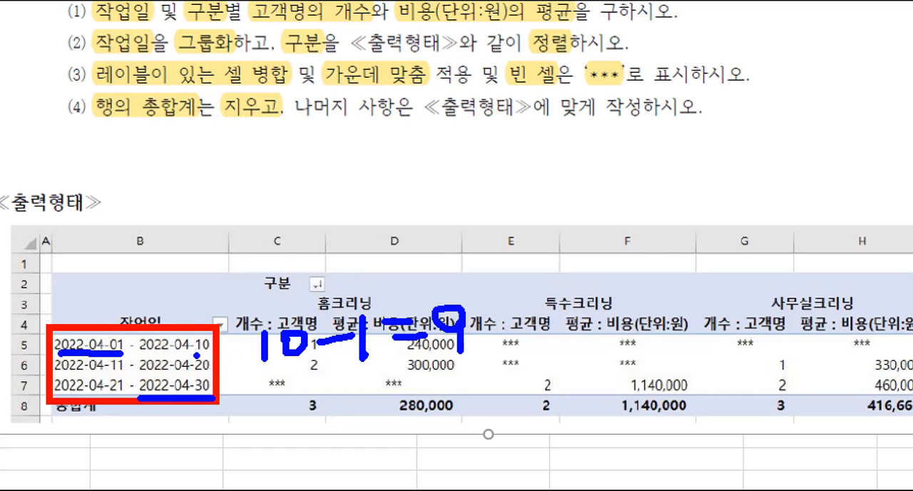
key(r)
drag(196, 355, 212, 350)
drag(108, 372, 122, 373)
drag(197, 377, 207, 374)
drag(109, 398, 124, 398)
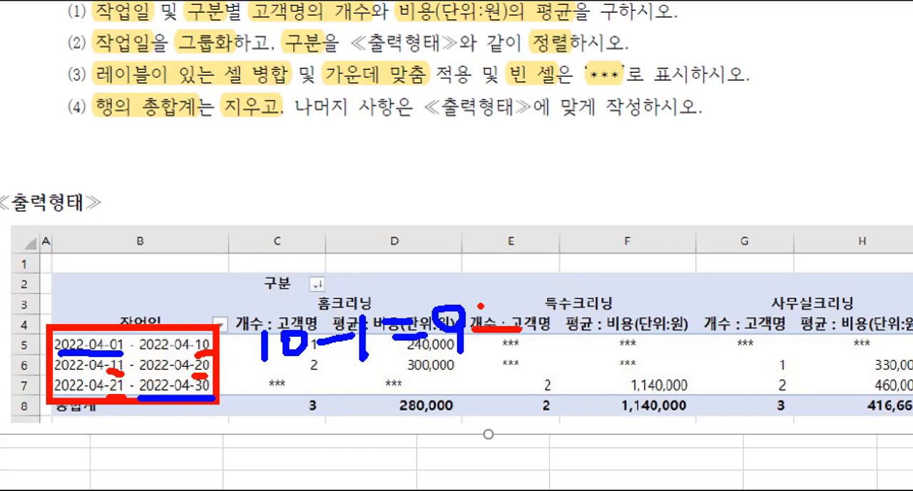
drag(481, 308, 494, 359)
drag(530, 314, 529, 354)
mouse_move(528, 335)
mouse_down()
mouse_move(581, 313)
mouse_move(601, 328)
mouse_up()
drag(612, 298, 615, 357)
mouse_move(643, 314)
mouse_down()
mouse_move(642, 321)
mouse_move(710, 309)
mouse_move(686, 306)
mouse_up()
mouse_move(734, 284)
mouse_down()
mouse_move(735, 371)
mouse_move(766, 367)
mouse_up()
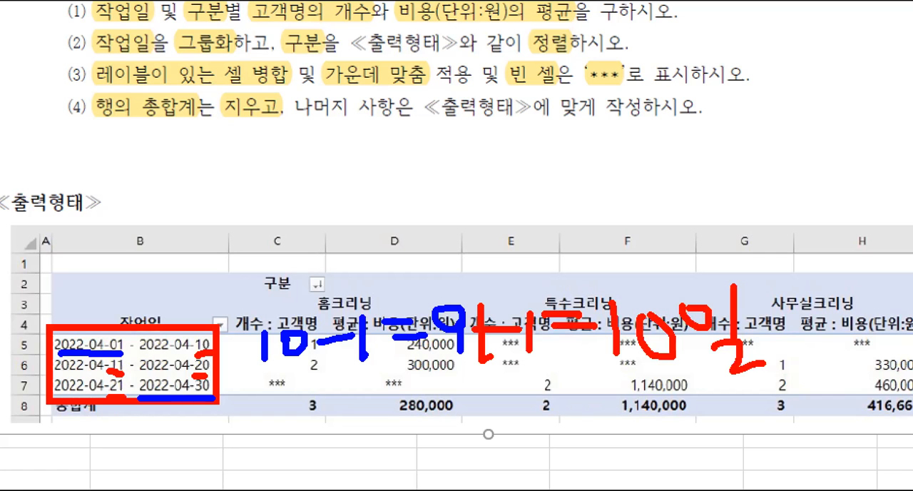
key(Escape)
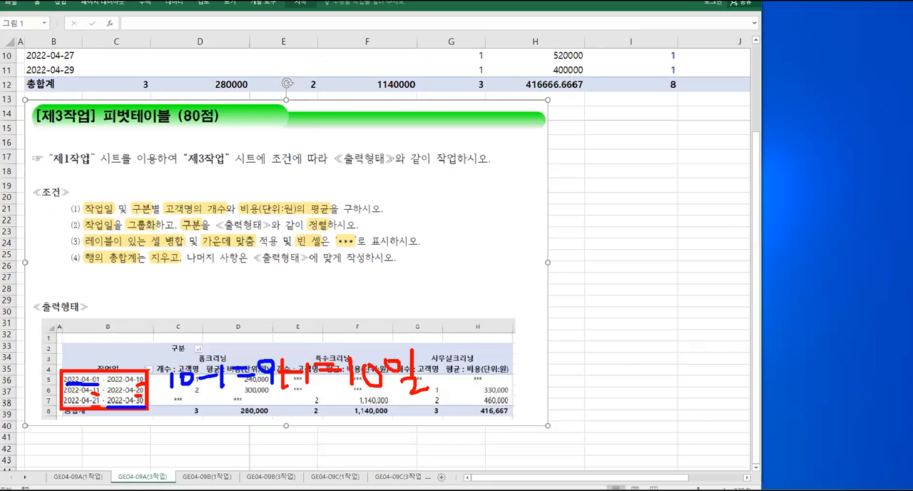
Start grouping the PivotTable's 작업일 dates and set the starting date to 2022-04-01
scroll(196, 184, up, 3)
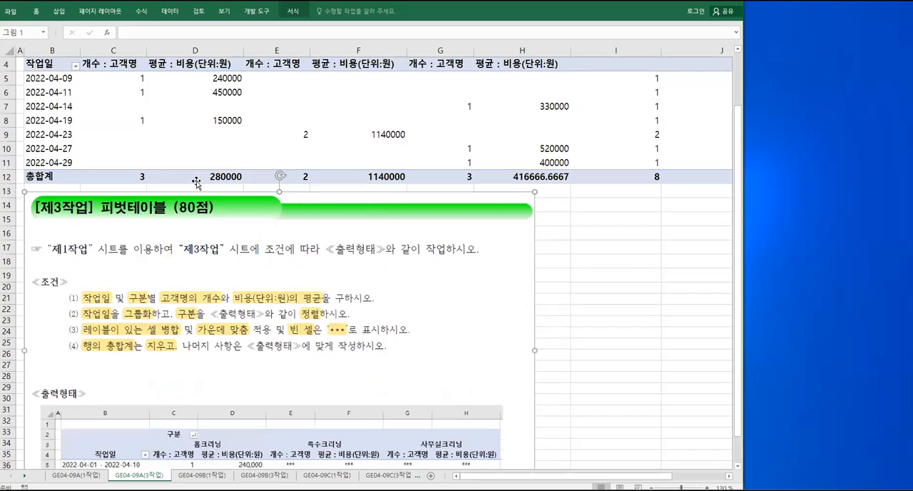
click(57, 146)
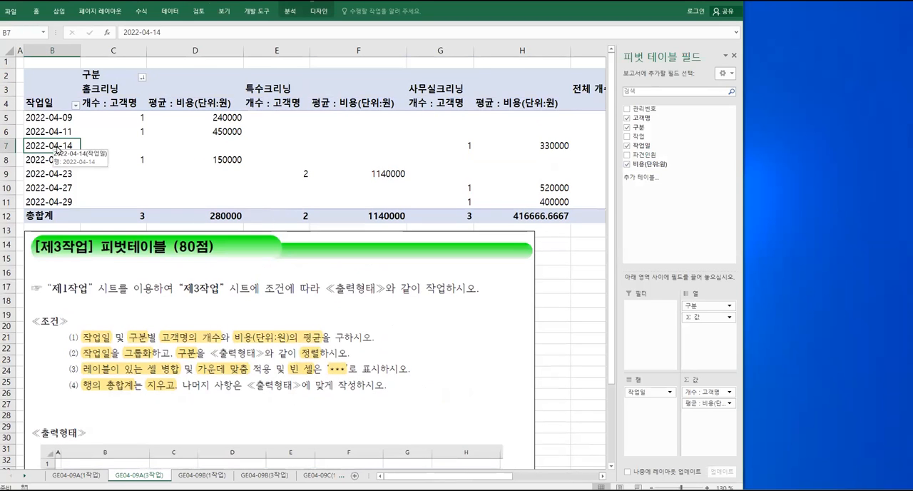
drag(20, 109, 82, 206)
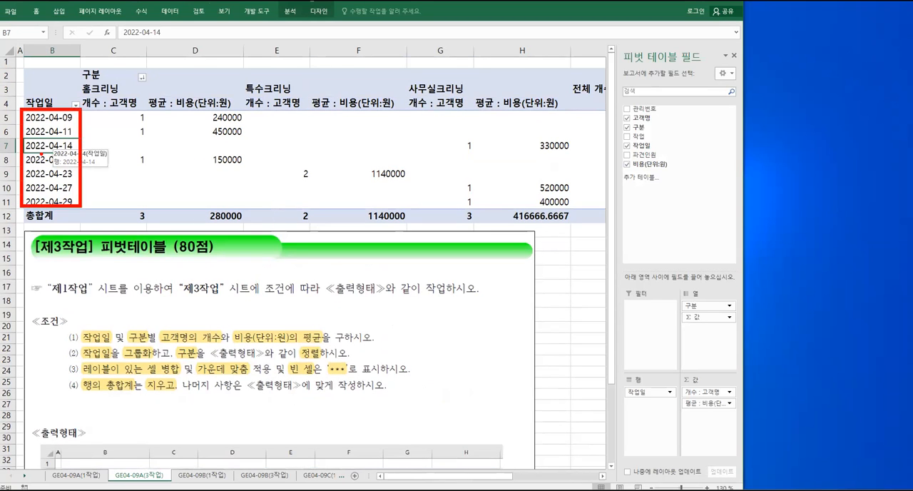
drag(26, 138, 81, 155)
drag(74, 207, 56, 151)
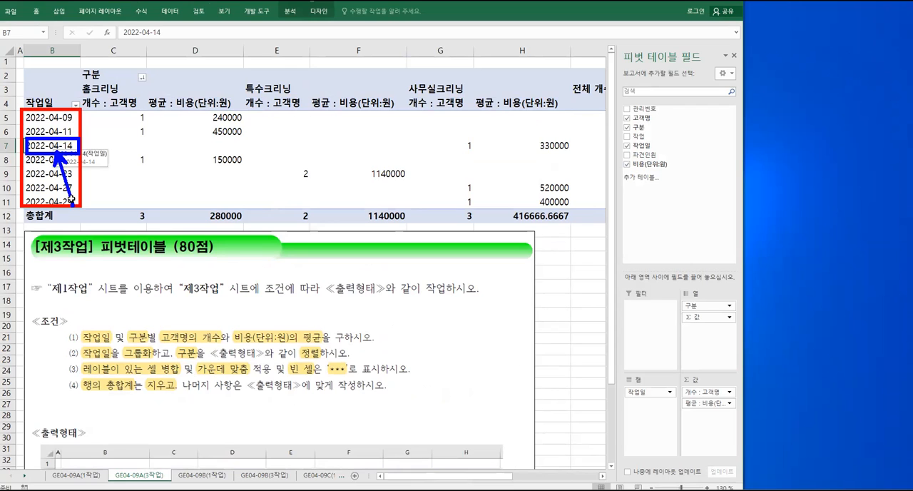
key(Escape)
right_click(52, 146)
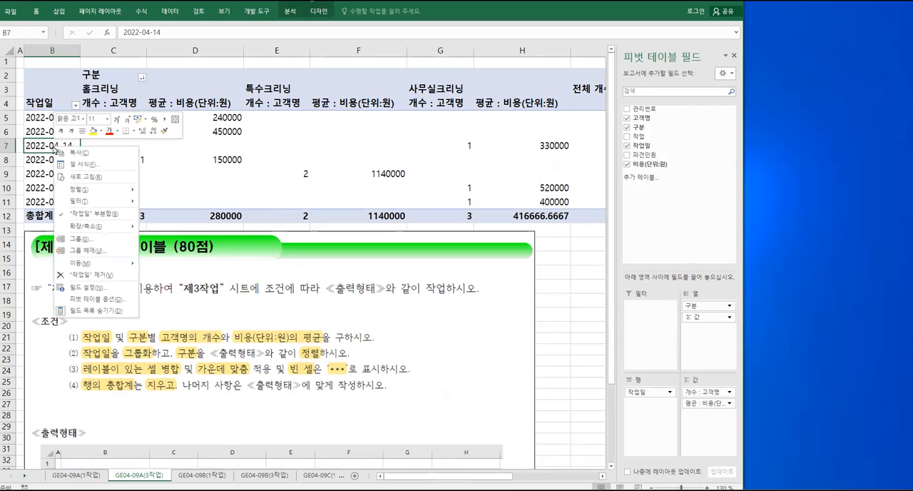
click(84, 241)
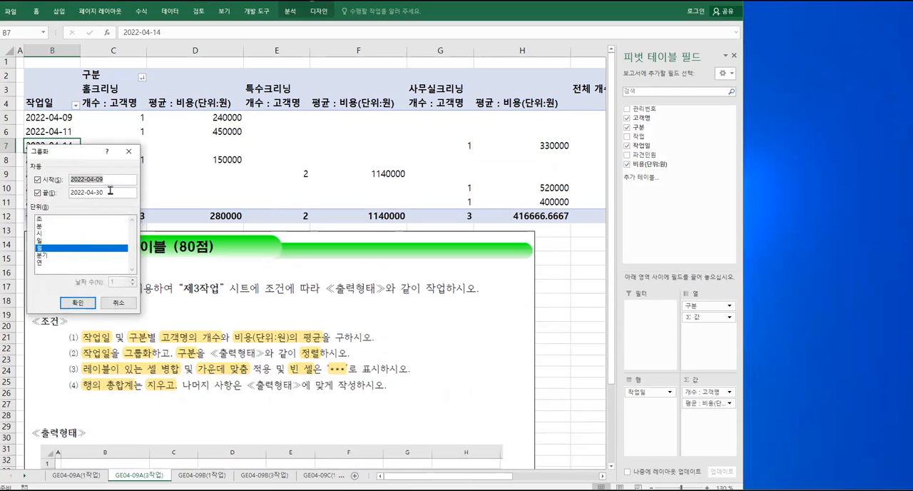
drag(93, 155, 168, 172)
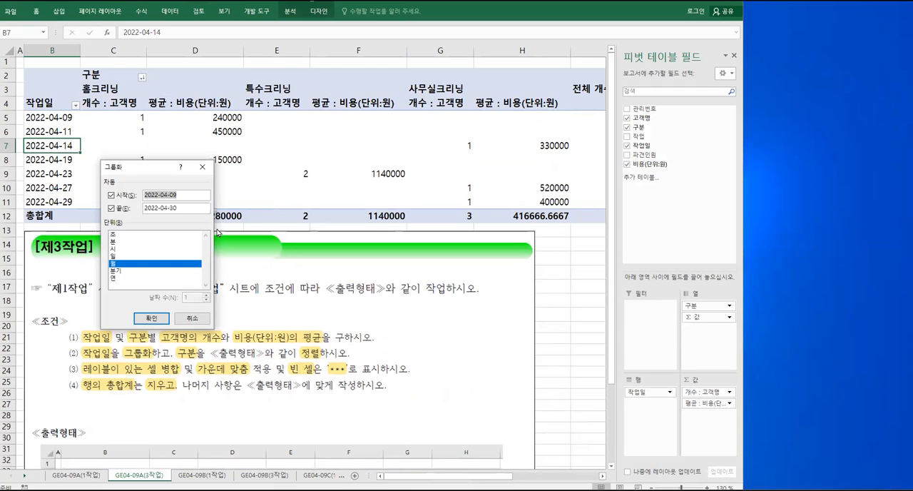
click(181, 196)
text(1)
Choose only 일 as the grouping unit and set the number of days to 10
click(115, 257)
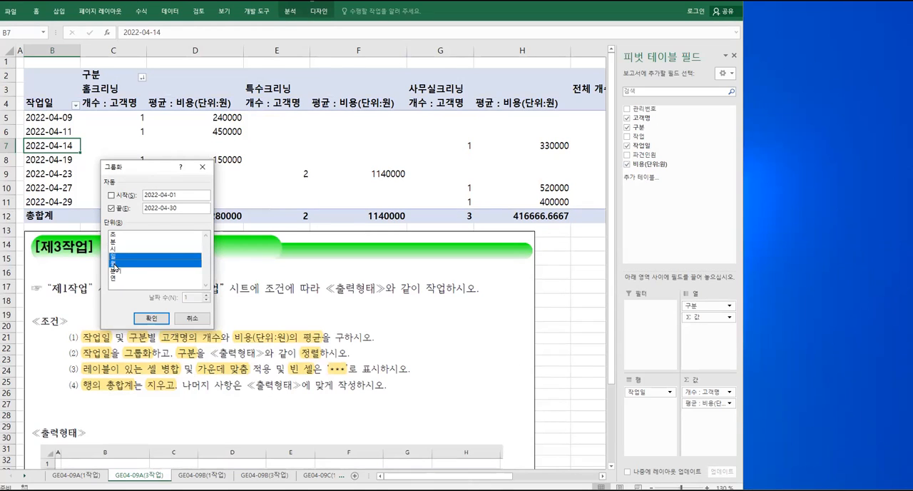
click(114, 263)
click(116, 264)
click(115, 271)
click(115, 271)
click(119, 264)
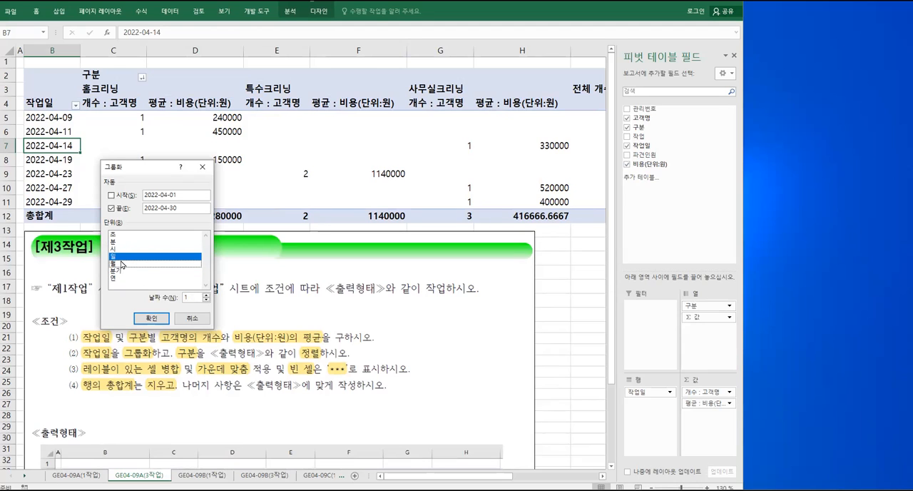
click(206, 295)
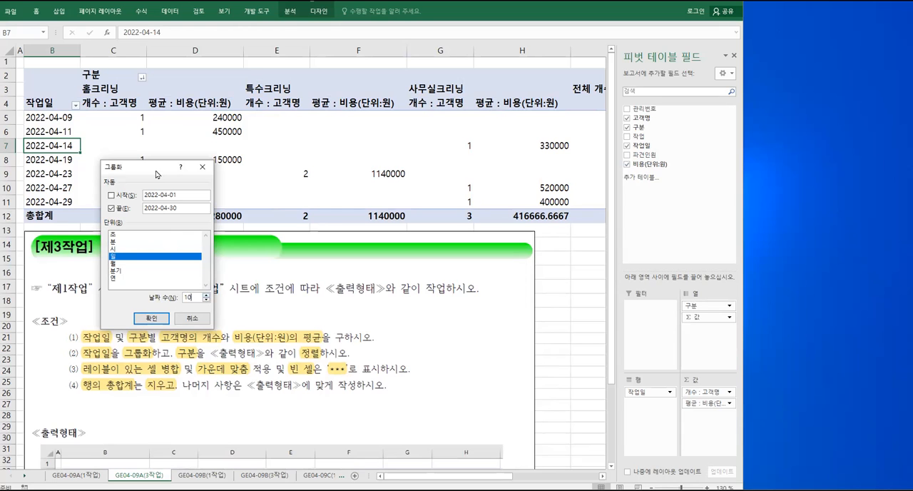
drag(156, 174, 130, 279)
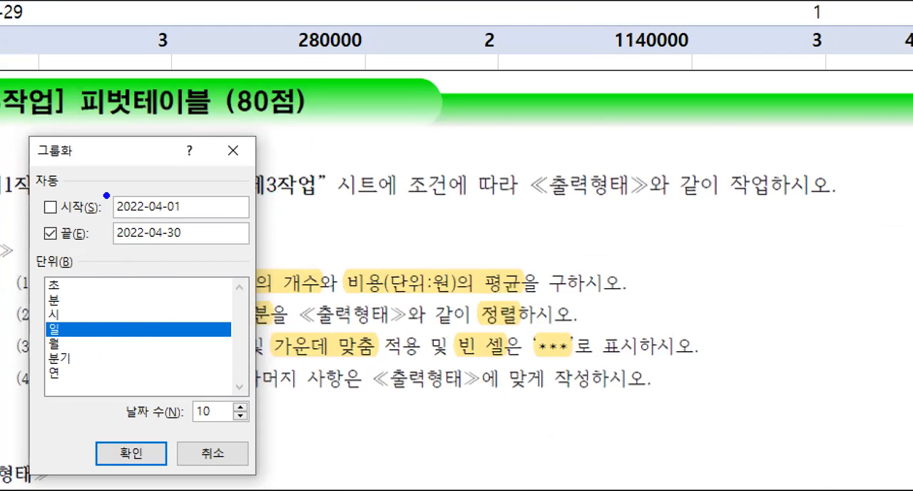
mouse_move(106, 195)
mouse_down()
mouse_move(147, 220)
mouse_move(197, 221)
mouse_up()
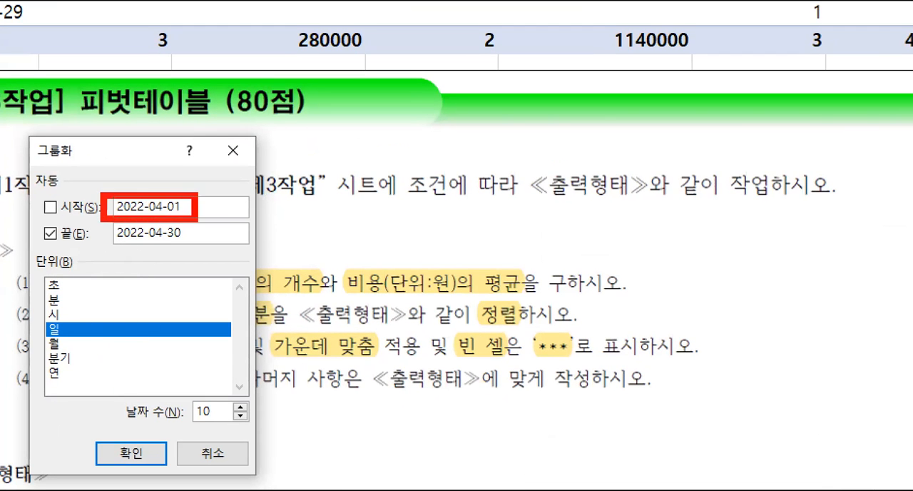
mouse_move(107, 222)
mouse_down()
mouse_move(204, 222)
mouse_move(107, 220)
mouse_up()
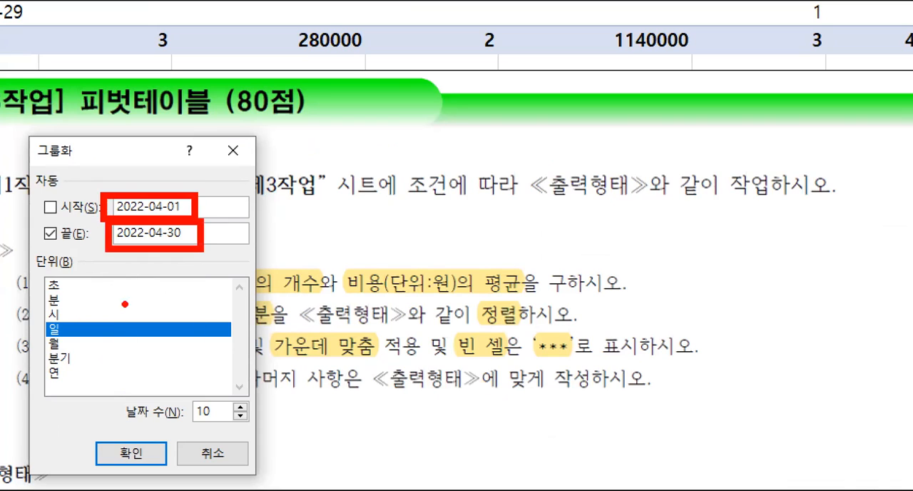
drag(35, 316, 145, 329)
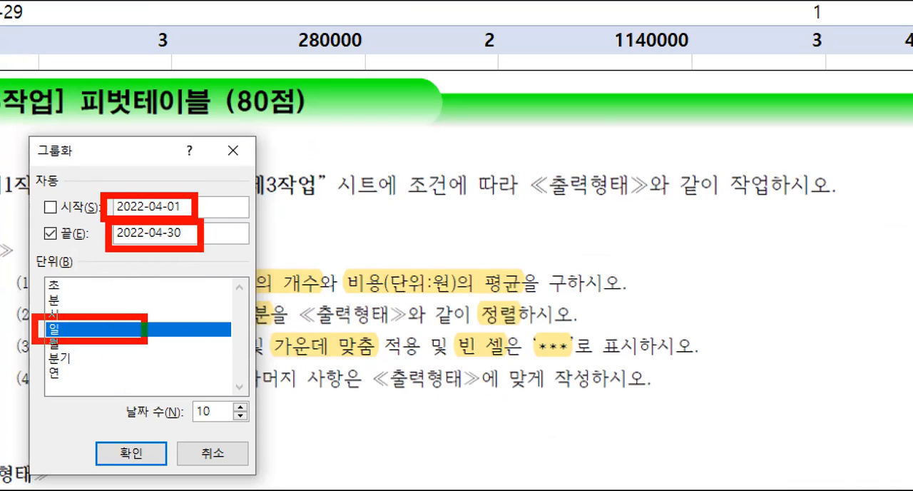
drag(107, 394, 109, 392)
mouse_move(196, 428)
mouse_down()
mouse_move(256, 430)
mouse_move(193, 478)
mouse_up()
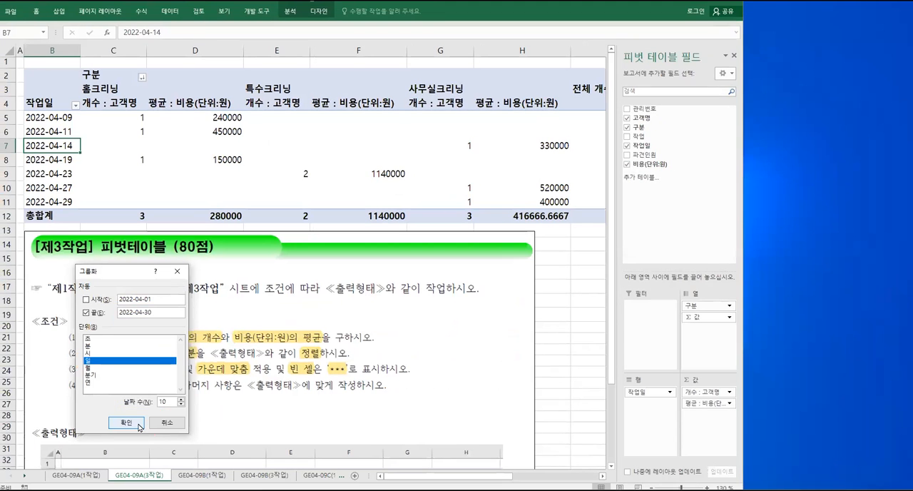
Apply the 작업일 grouping and move the assignment picture up to just below the shortened PivotTable
click(131, 453)
drag(151, 287, 149, 223)
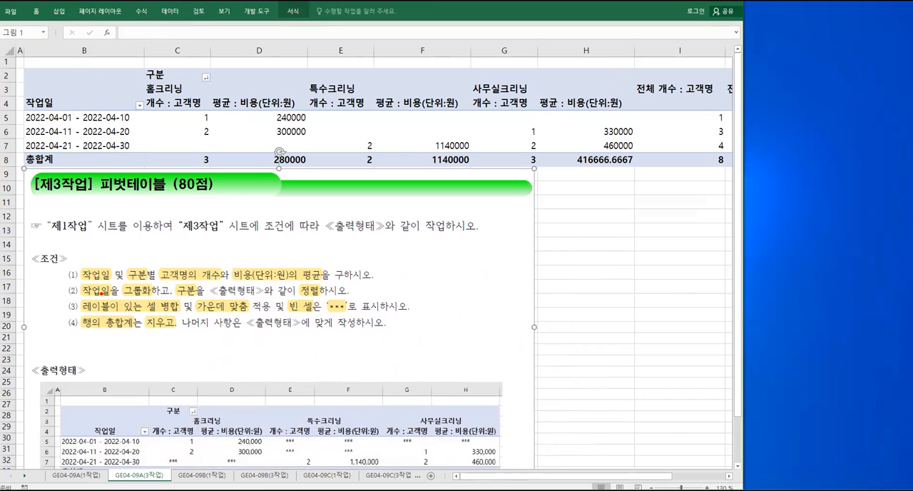
mouse_move(61, 297)
mouse_down()
mouse_move(127, 329)
mouse_move(419, 337)
mouse_up()
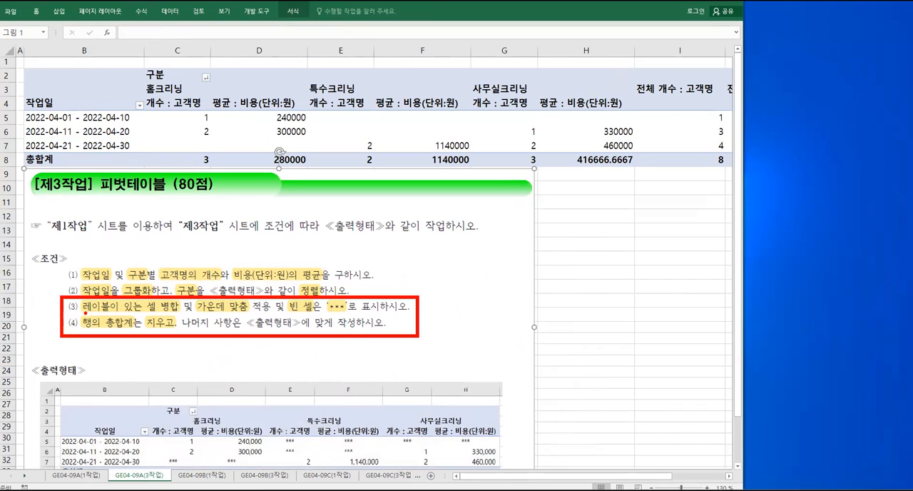
mouse_move(153, 413)
mouse_down()
mouse_move(172, 427)
mouse_move(261, 431)
mouse_move(498, 426)
mouse_up()
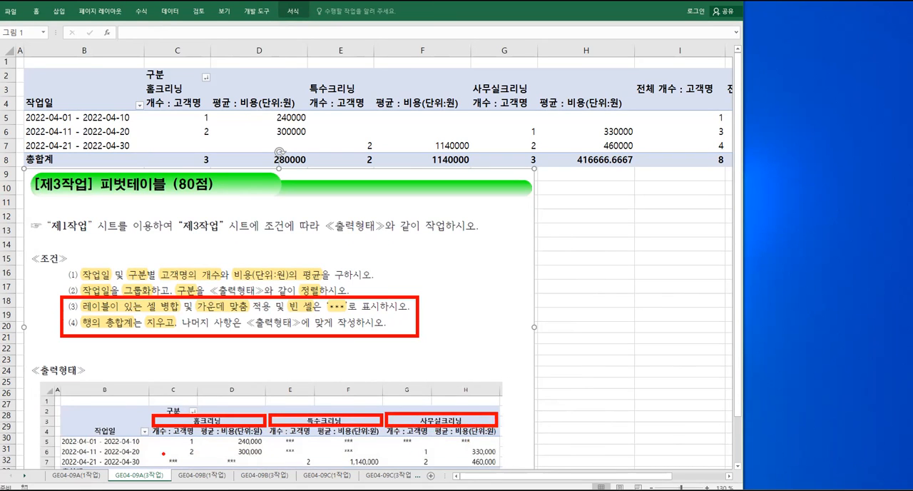
drag(157, 454, 195, 466)
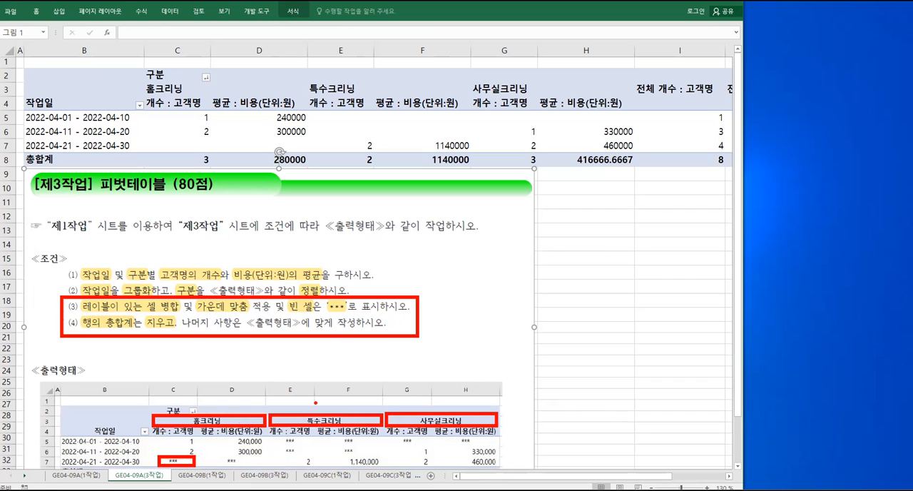
drag(83, 330, 171, 329)
key(Escape)
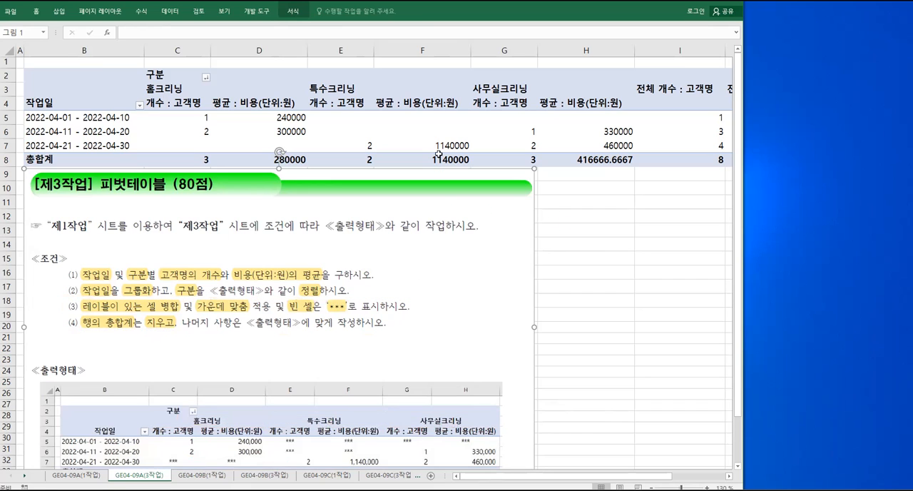
drag(716, 74, 644, 172)
drag(625, 68, 722, 164)
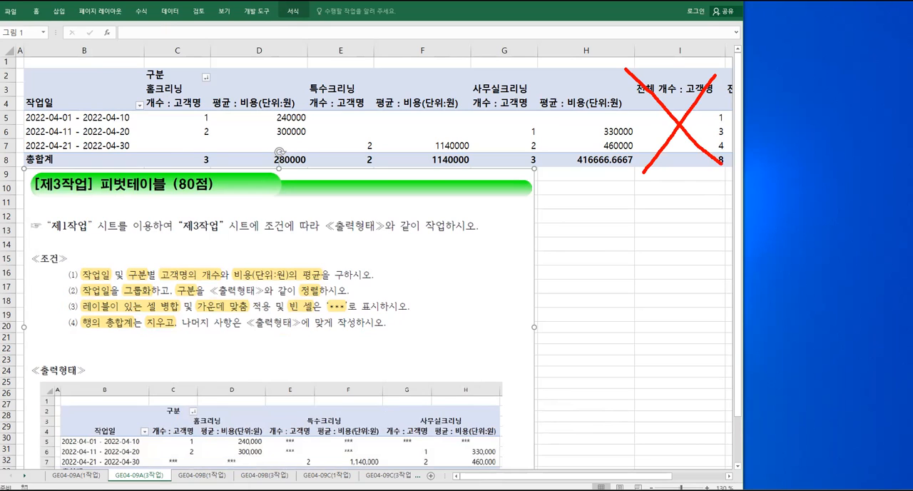
drag(19, 150, 625, 170)
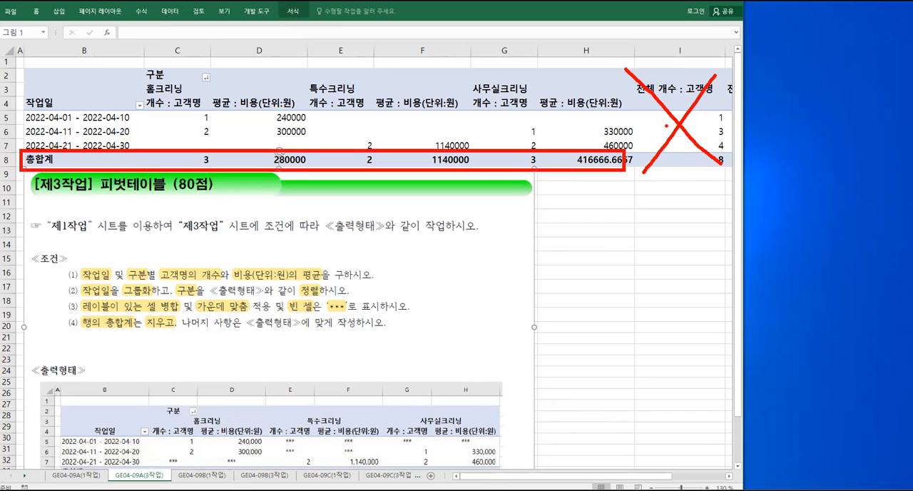
drag(78, 316, 180, 335)
key(Escape)
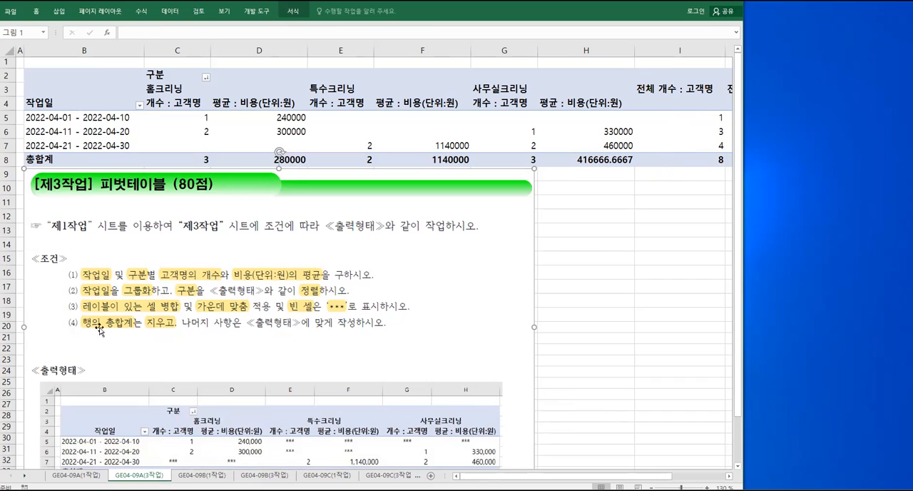
key(ctrl+2)
mouse_move(62, 298)
mouse_down()
mouse_move(372, 344)
mouse_move(414, 333)
mouse_up()
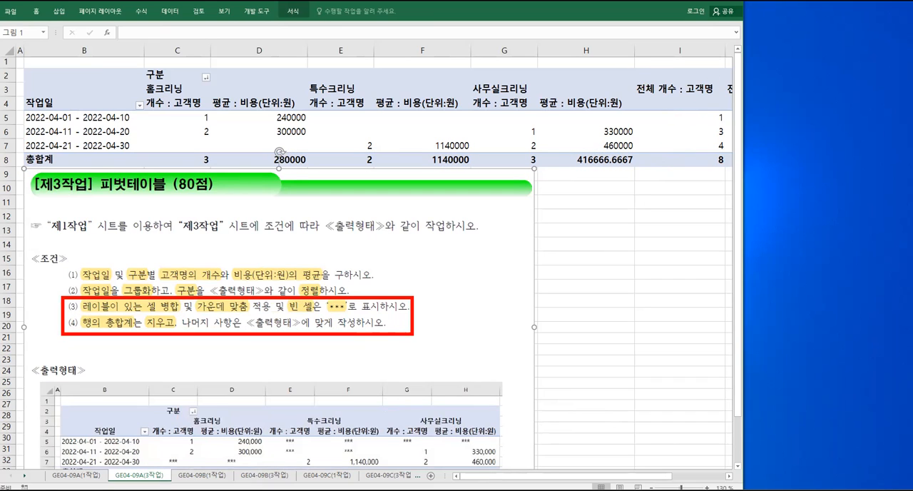
mouse_move(428, 298)
mouse_down()
mouse_move(422, 306)
mouse_move(428, 298)
mouse_up()
mouse_move(431, 307)
mouse_down()
mouse_move(429, 317)
mouse_move(439, 312)
mouse_up()
drag(430, 324, 452, 331)
mouse_move(458, 317)
mouse_down()
mouse_move(468, 324)
mouse_move(477, 309)
mouse_up()
mouse_move(467, 321)
mouse_down()
mouse_move(477, 319)
mouse_move(489, 345)
mouse_up()
key(Escape)
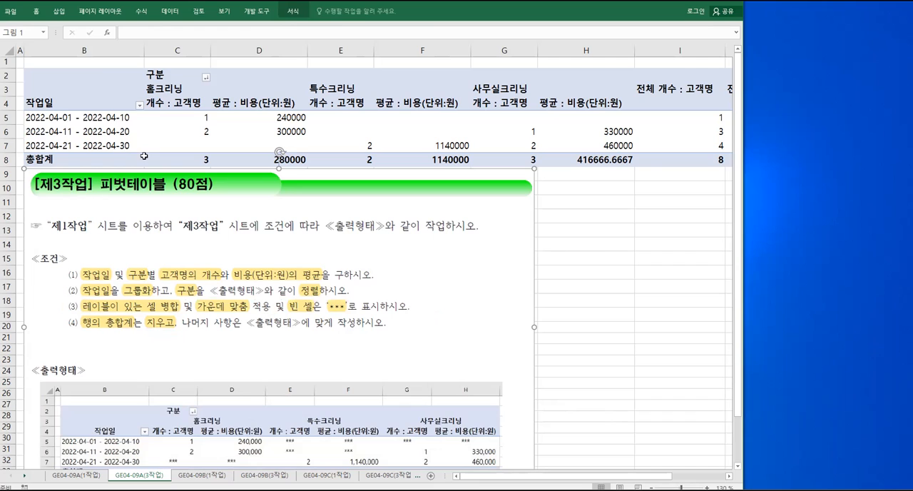
In the PivotTable options, merge and center cells with labels and show empty cells as ***
click(102, 142)
click(98, 145)
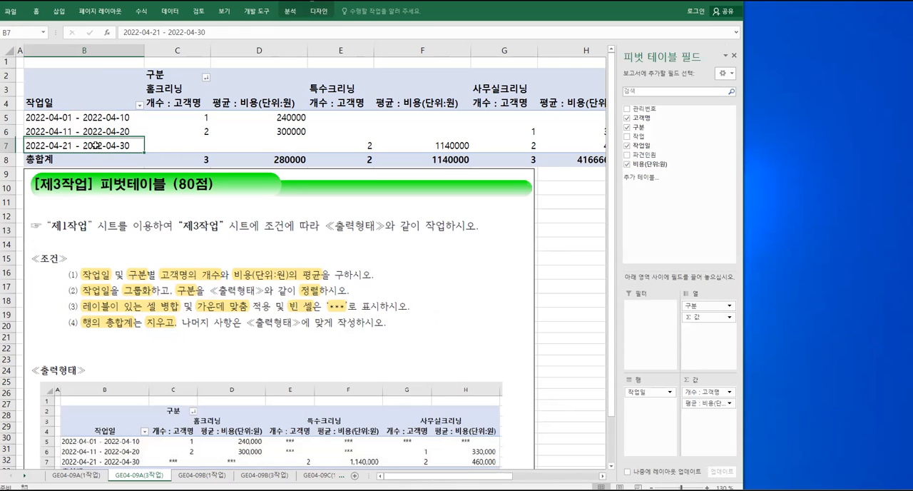
right_click(98, 148)
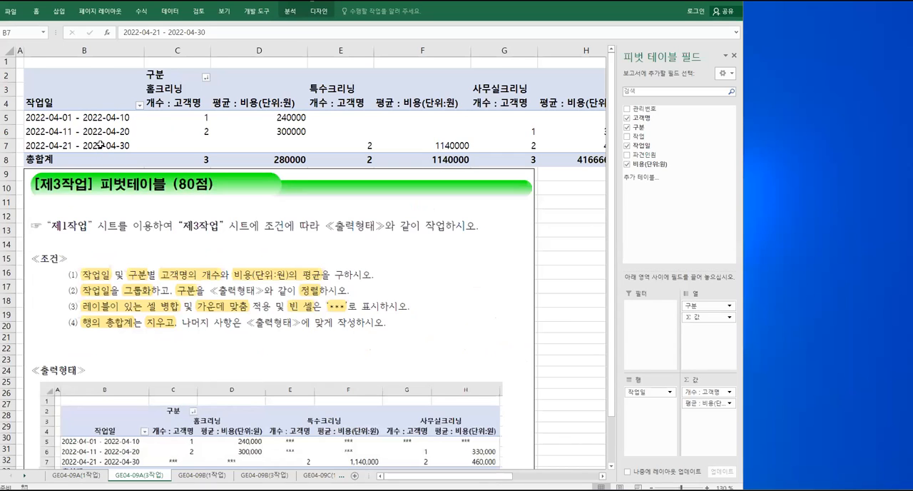
right_click(100, 144)
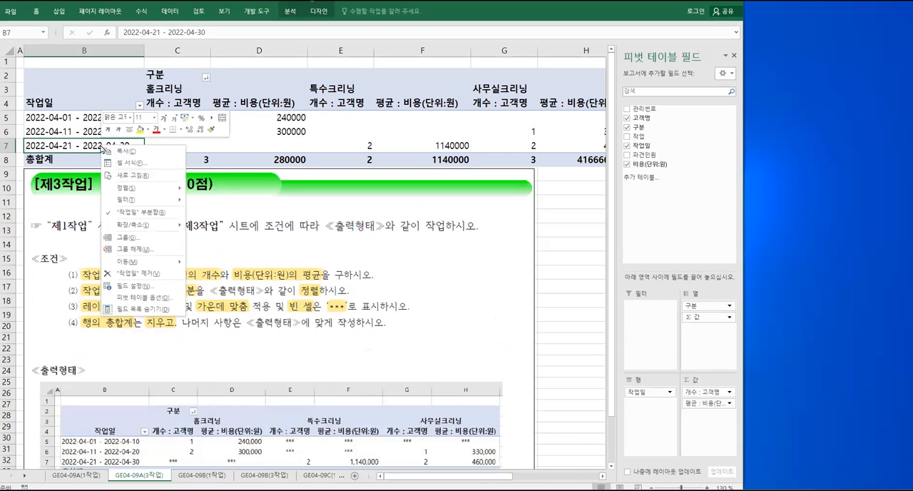
click(140, 298)
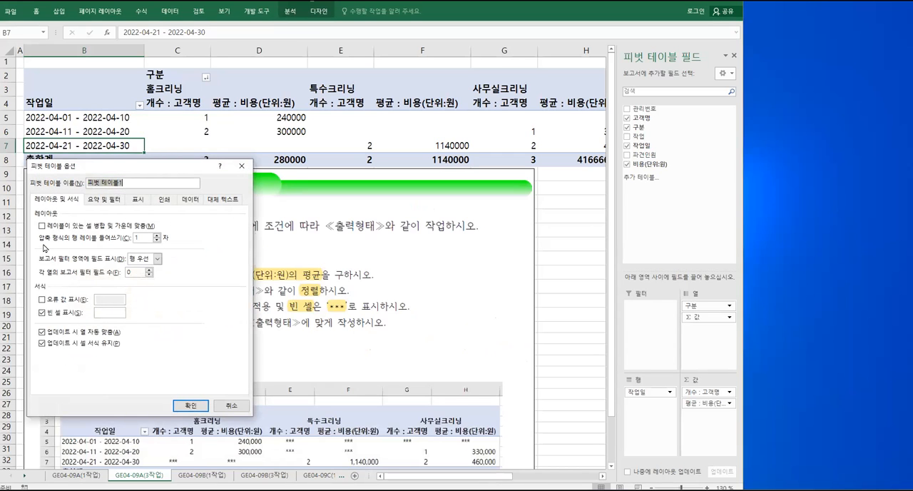
click(42, 226)
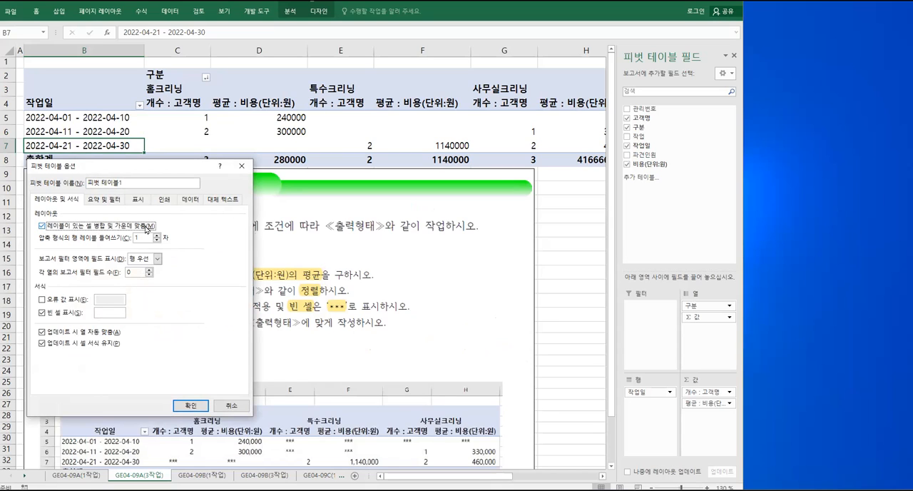
click(102, 312)
text(***)
Turn off the row grand totals, apply the PivotTable options and widen the workbook window until column H is fully shown
click(104, 200)
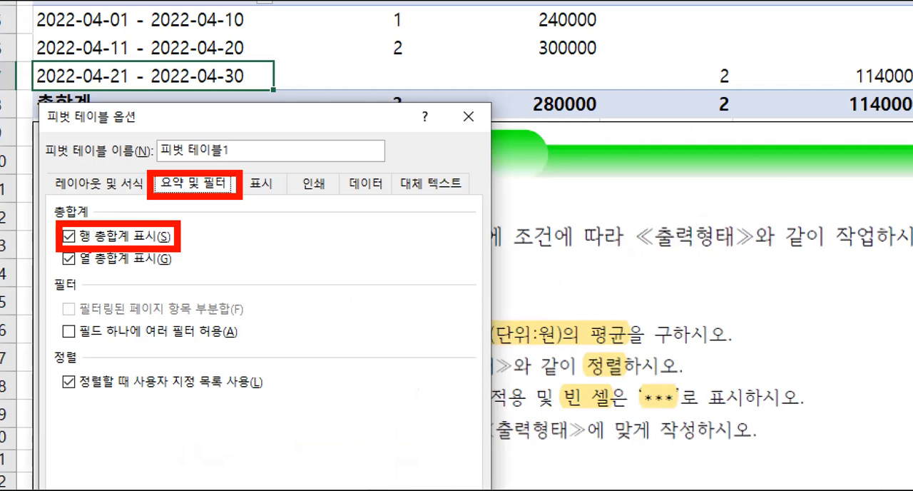
drag(74, 228, 62, 245)
drag(62, 228, 80, 245)
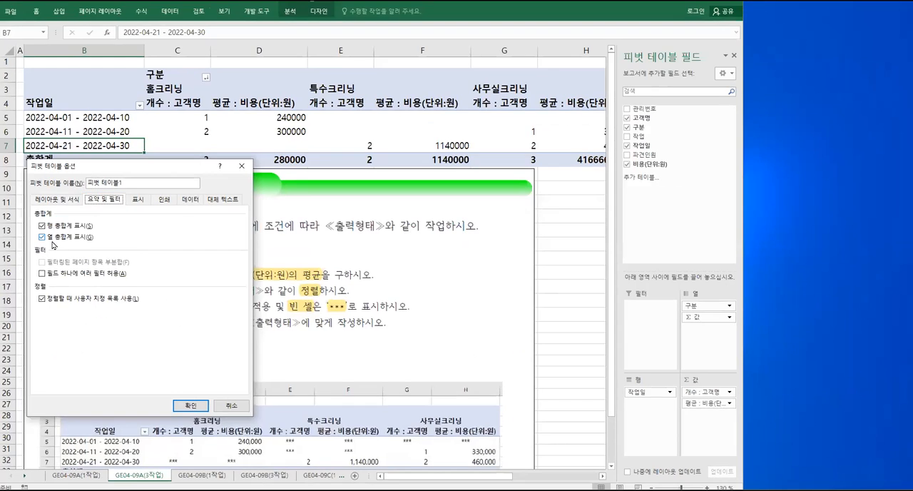
click(68, 235)
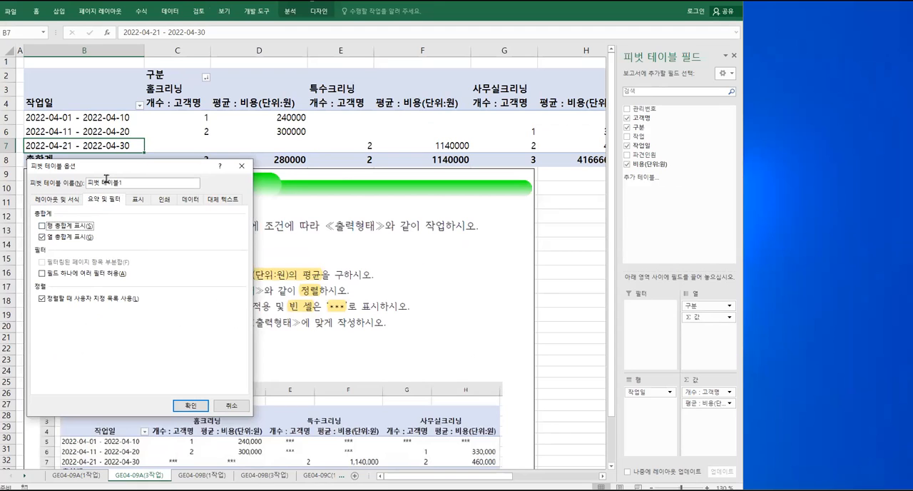
drag(105, 172, 286, 149)
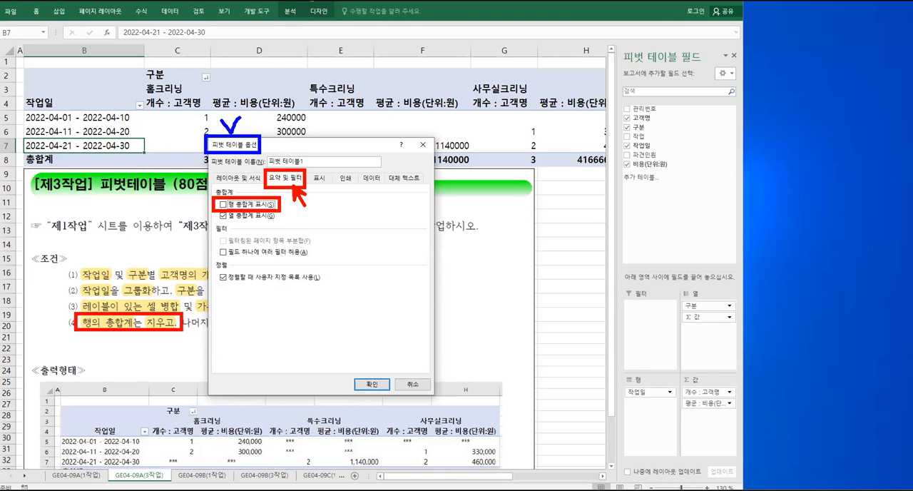
click(369, 384)
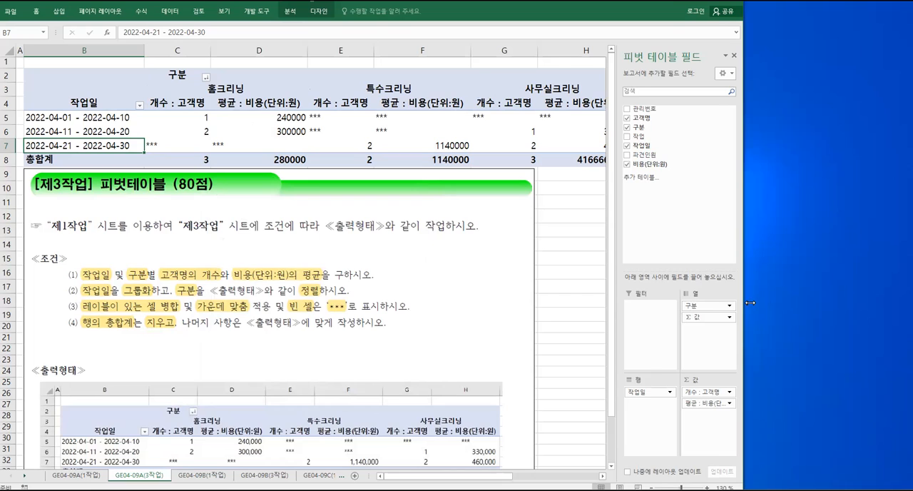
drag(750, 303, 788, 302)
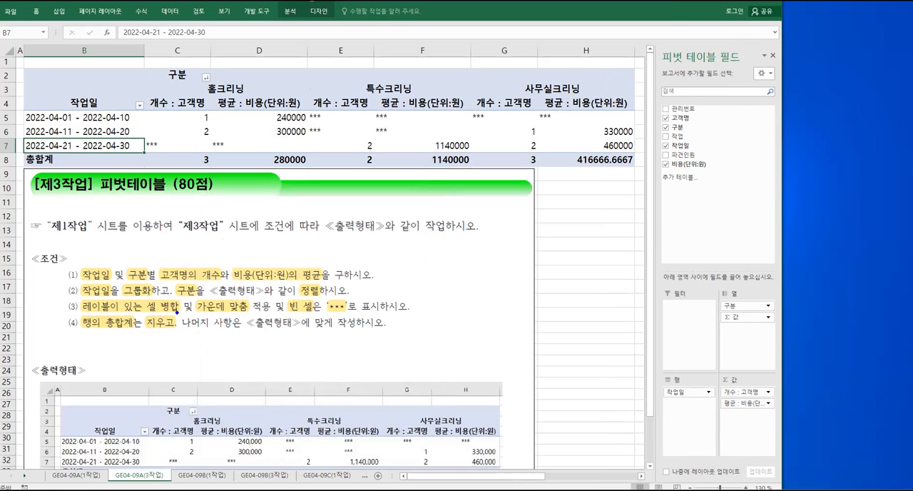
drag(179, 313, 399, 334)
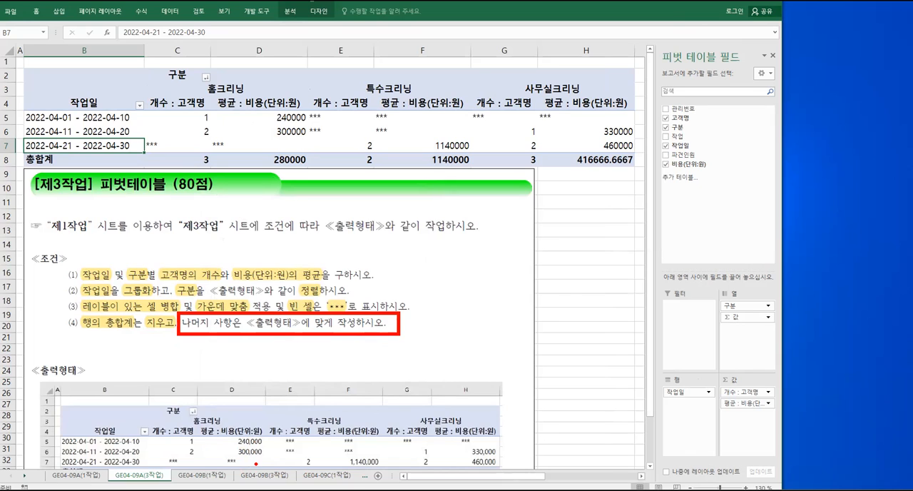
mouse_move(244, 458)
mouse_down()
mouse_move(250, 421)
mouse_move(266, 457)
mouse_up()
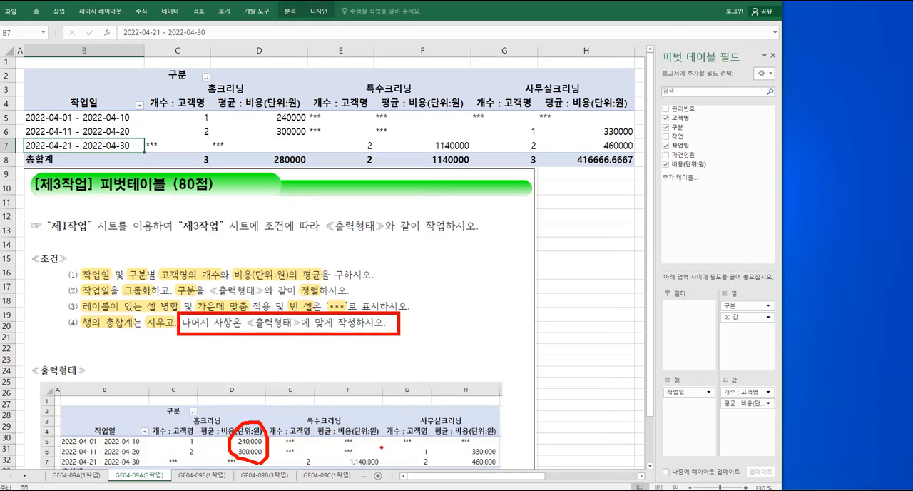
drag(385, 435, 430, 447)
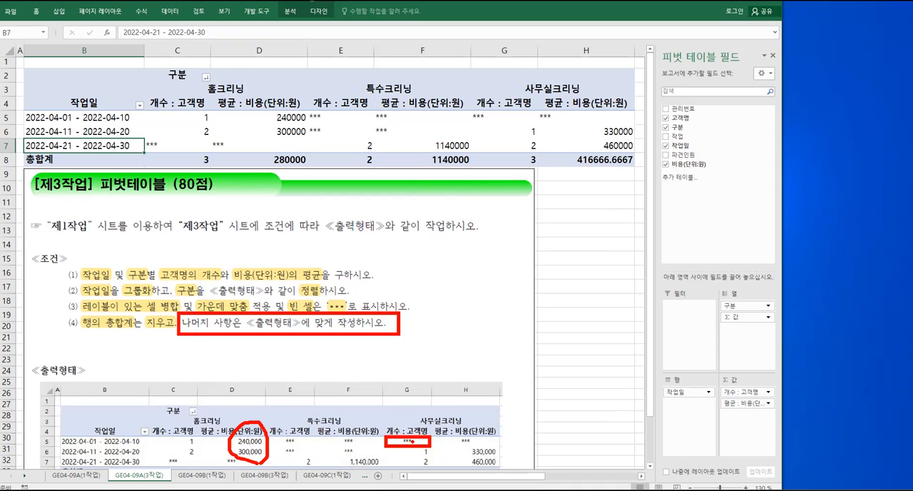
key(Escape)
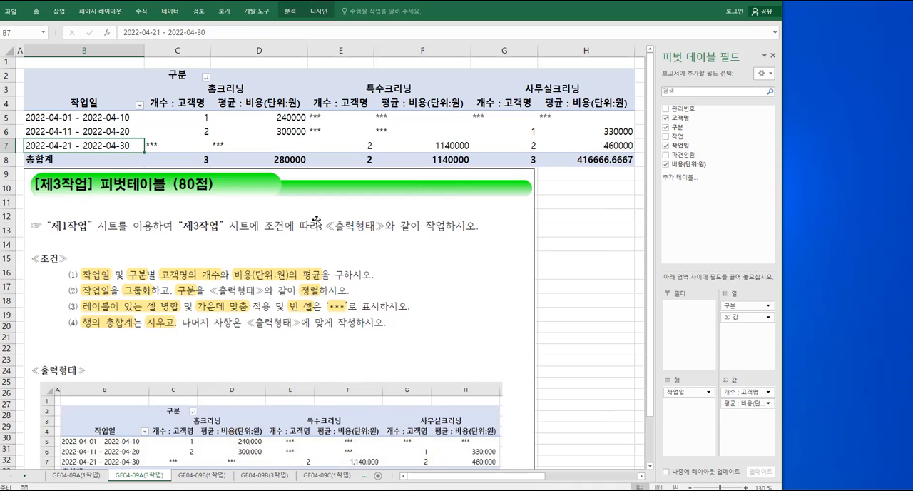
Format the PivotTable values in C5:H8 with the comma style and center alignment
drag(178, 122, 553, 161)
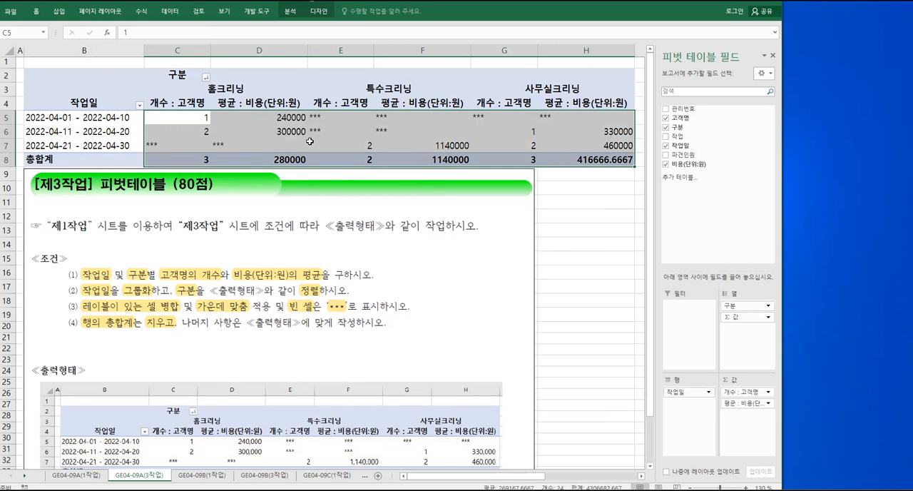
right_click(242, 141)
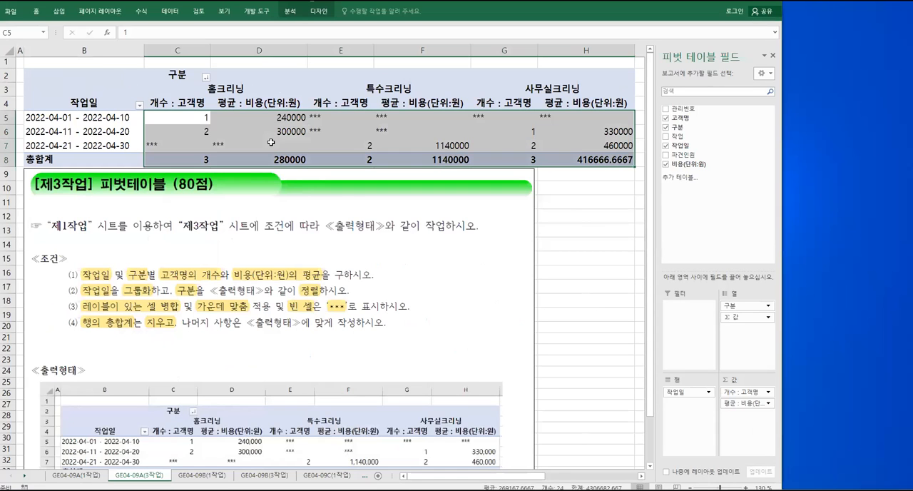
right_click(271, 144)
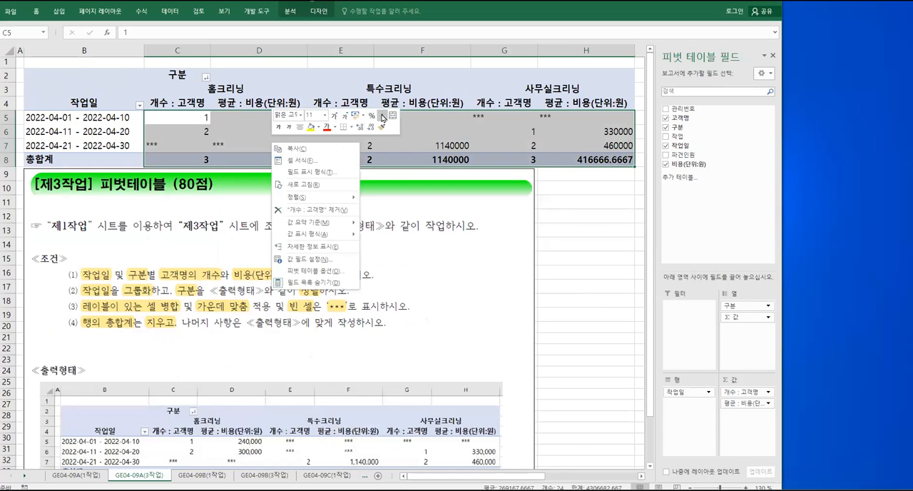
click(382, 115)
click(300, 127)
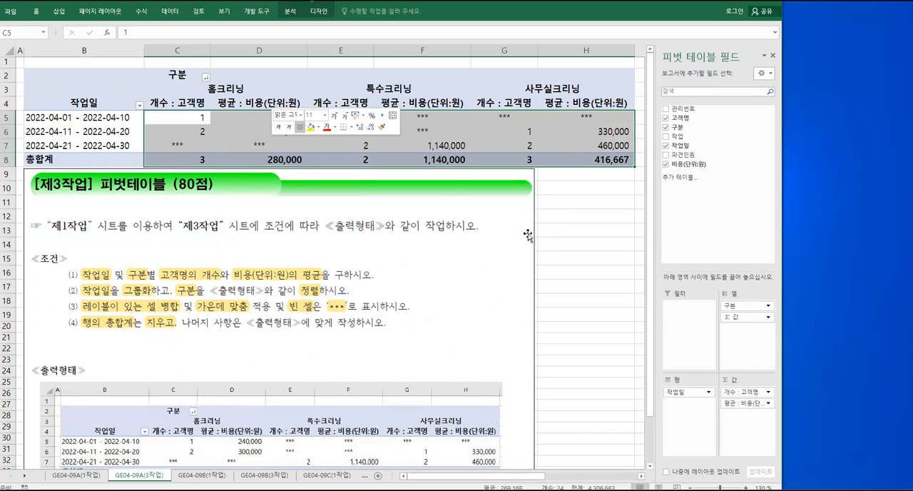
click(565, 249)
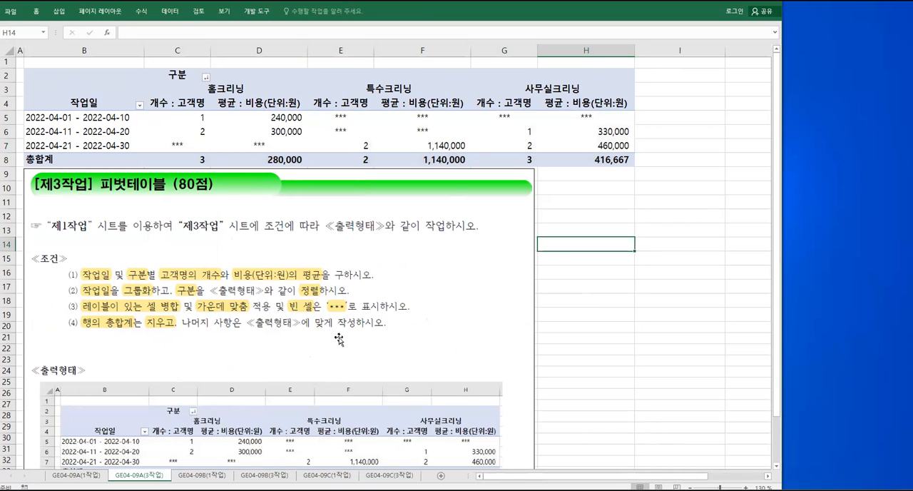
Shrink the assignment picture and place it just below the PivotTable so that its whole sample output fits on screen
click(347, 355)
drag(349, 350, 342, 367)
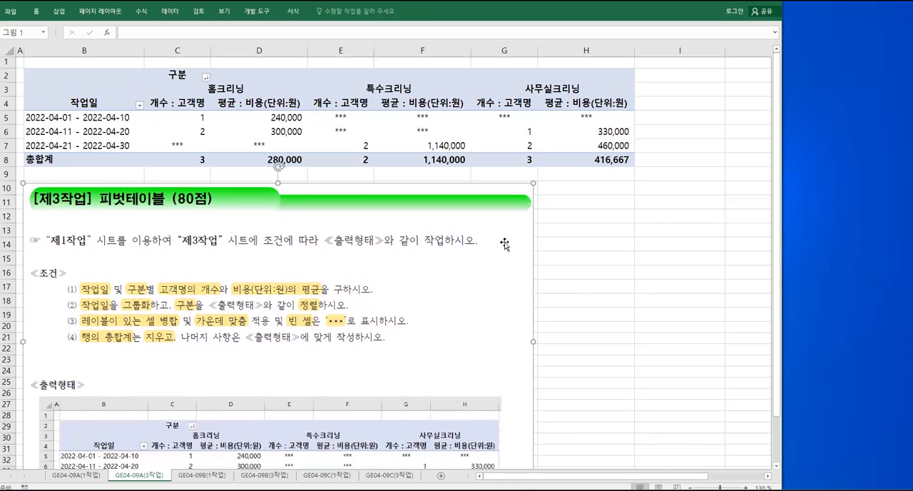
drag(489, 249, 479, 251)
mouse_move(424, 281)
mouse_down()
mouse_move(426, 236)
mouse_move(423, 273)
mouse_up()
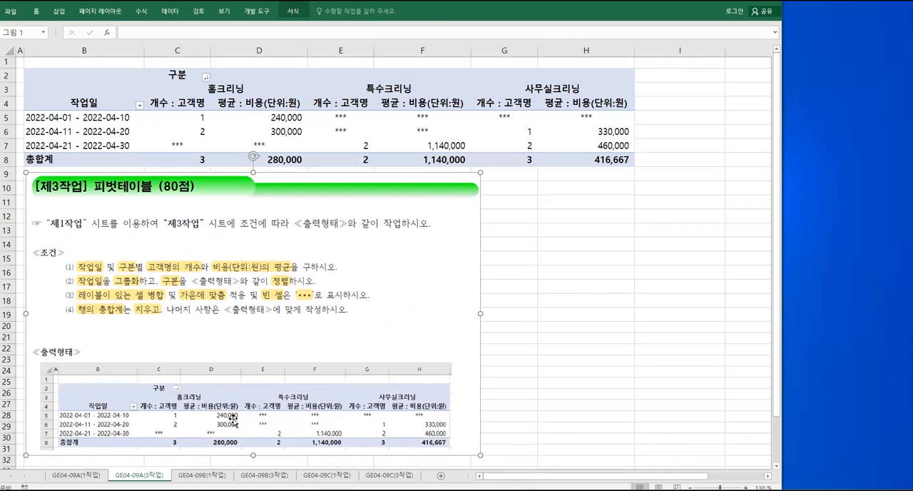
drag(26, 343, 460, 453)
mouse_move(333, 350)
mouse_down()
mouse_move(375, 223)
mouse_move(389, 140)
mouse_move(386, 149)
mouse_up()
key(Delete)
On the GE04-09B(1작업) sheet, select B4:H12 and start creating a PivotTable from it
key(ctrl+Page_Down)
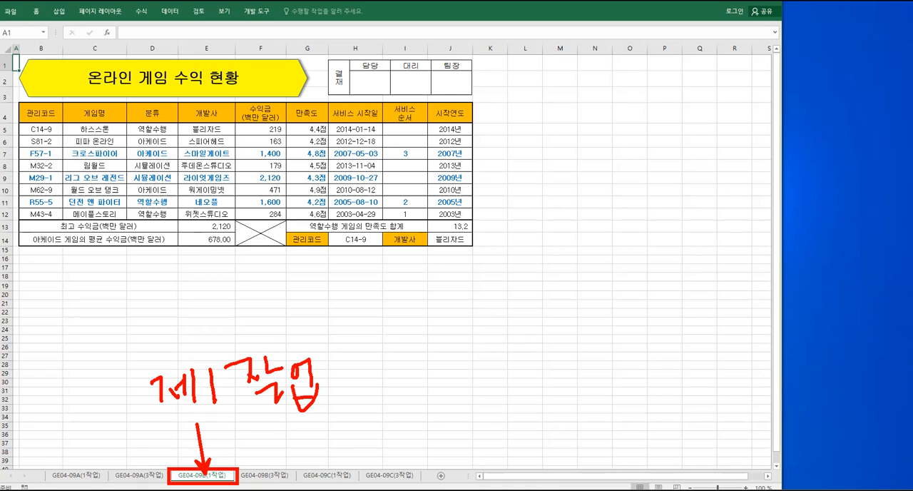
mouse_move(41, 111)
mouse_down()
mouse_move(150, 152)
mouse_move(296, 174)
mouse_up()
drag(342, 197, 345, 214)
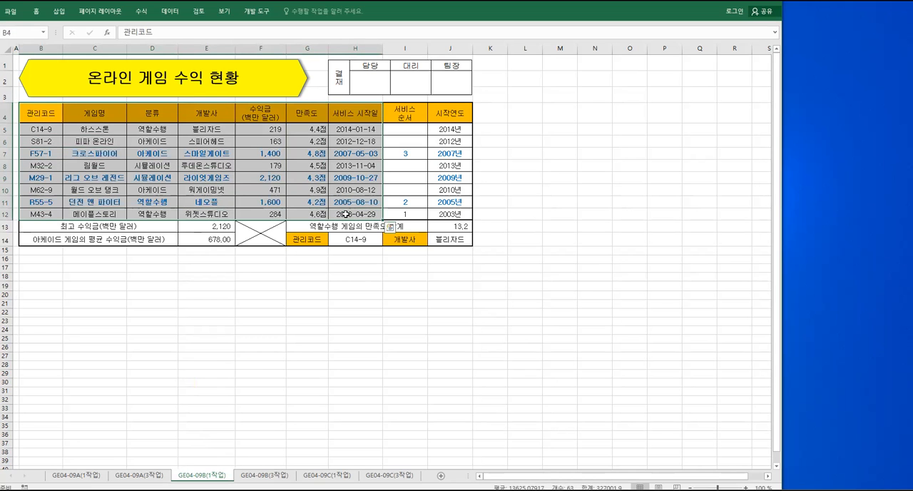
click(59, 12)
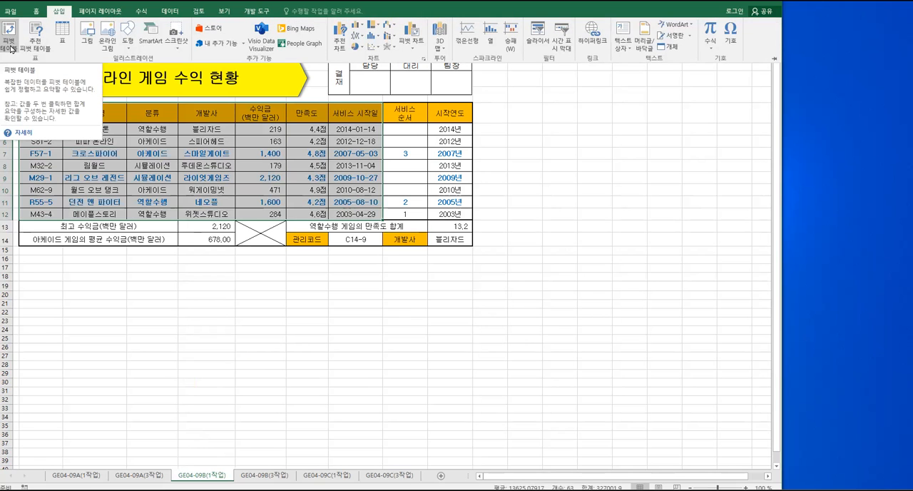
click(11, 44)
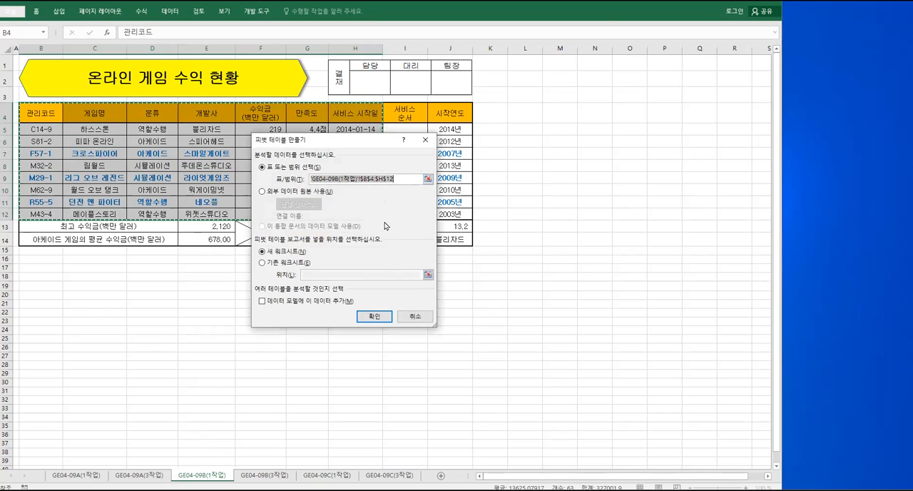
Place the new PivotTable on the existing GE04-09B(3작업) sheet at cell B2 and create it
click(271, 265)
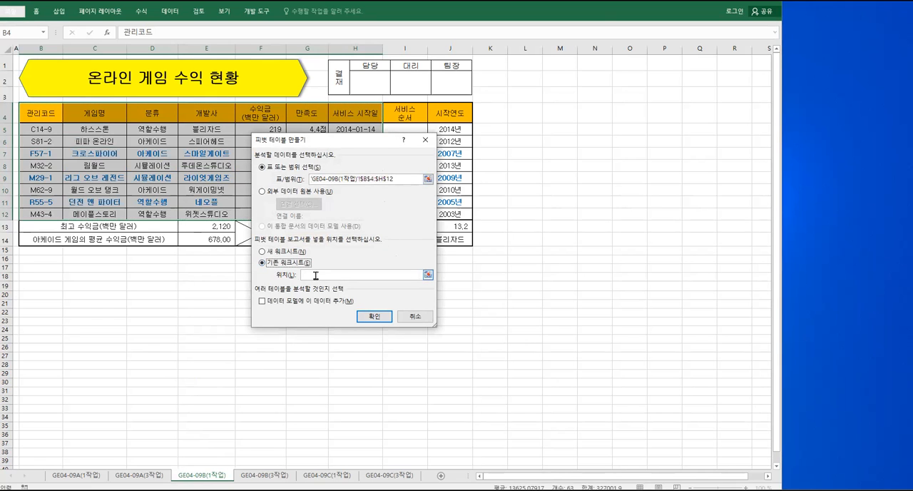
click(274, 474)
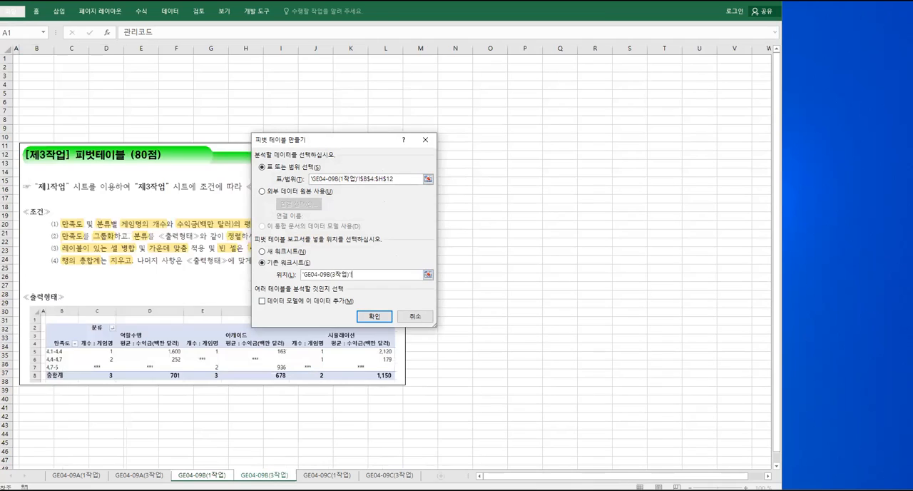
click(40, 68)
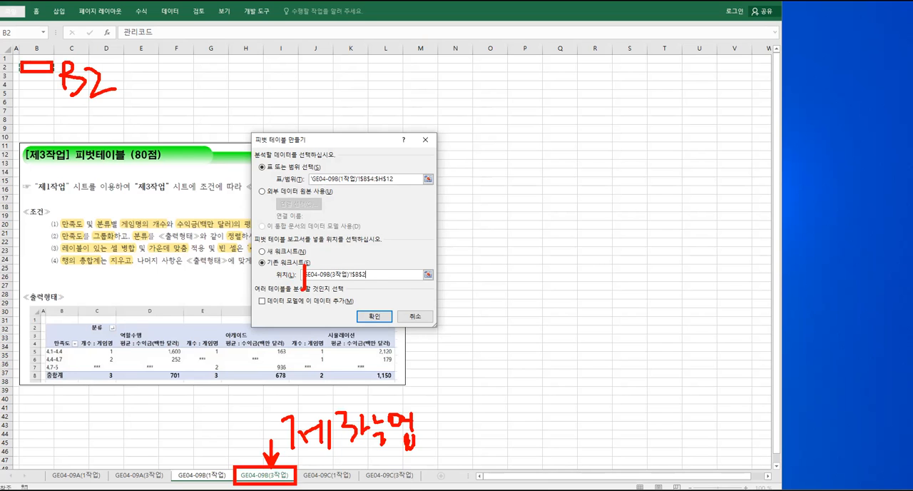
click(376, 316)
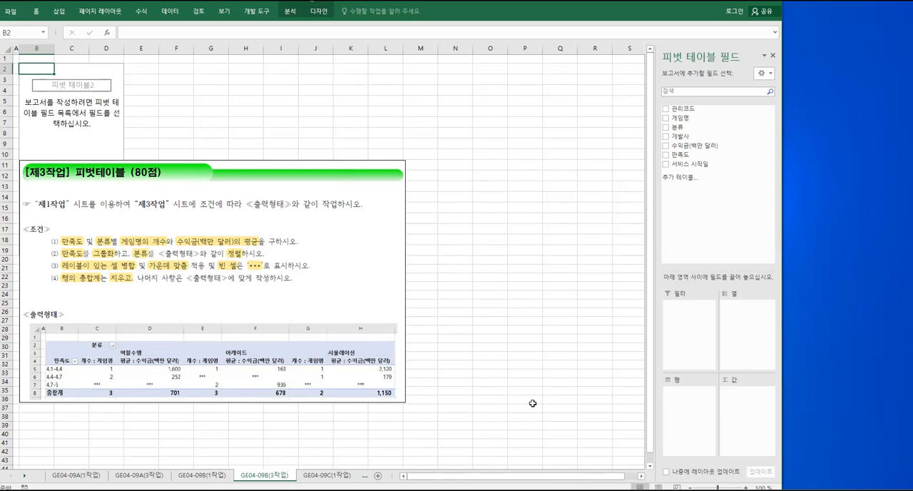
Enlarge the sheet view to 130% and move the assignment picture up so its conditions and sample output are readable together
click(641, 476)
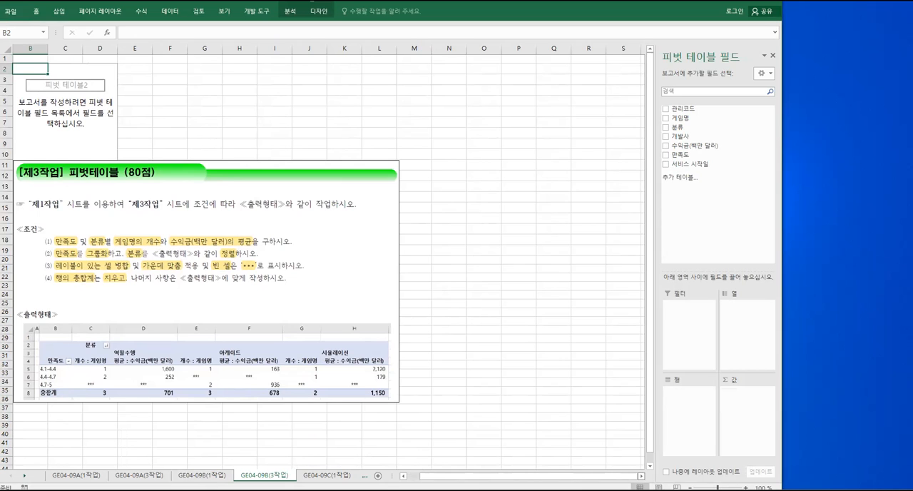
drag(612, 476, 597, 476)
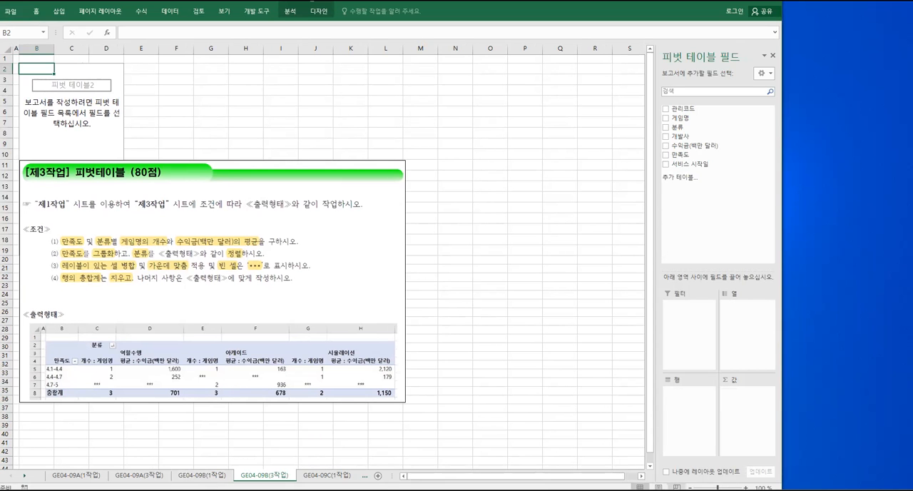
drag(717, 488, 720, 488)
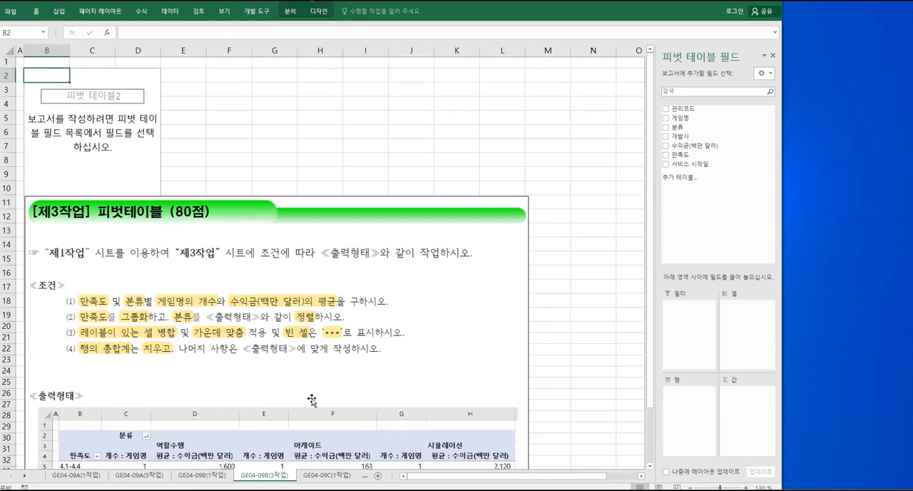
drag(225, 387, 227, 331)
Examine which fields the first condition and the sample output assign to the PivotTable's rows, columns and values
drag(79, 236, 107, 253)
drag(63, 388, 106, 408)
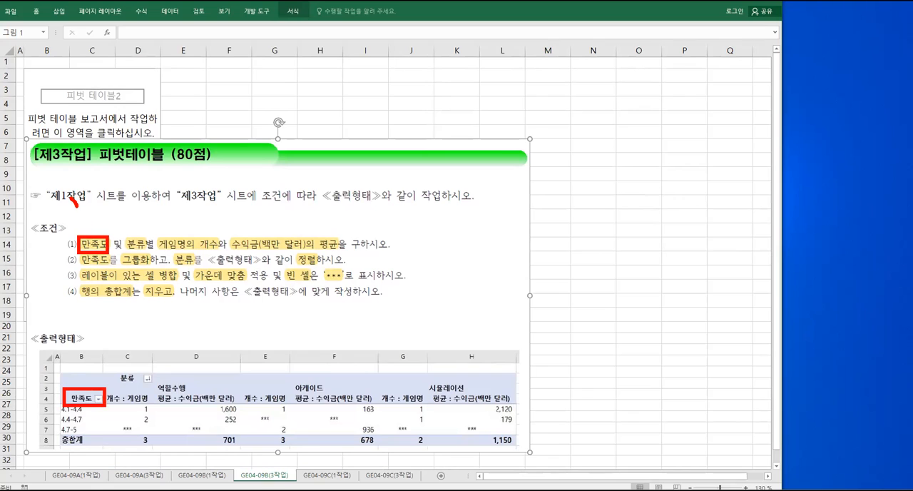
drag(75, 211, 150, 253)
drag(112, 369, 147, 389)
mouse_move(133, 209)
mouse_down()
mouse_move(142, 228)
mouse_move(152, 212)
mouse_move(150, 223)
mouse_move(167, 222)
mouse_up()
drag(164, 227, 341, 254)
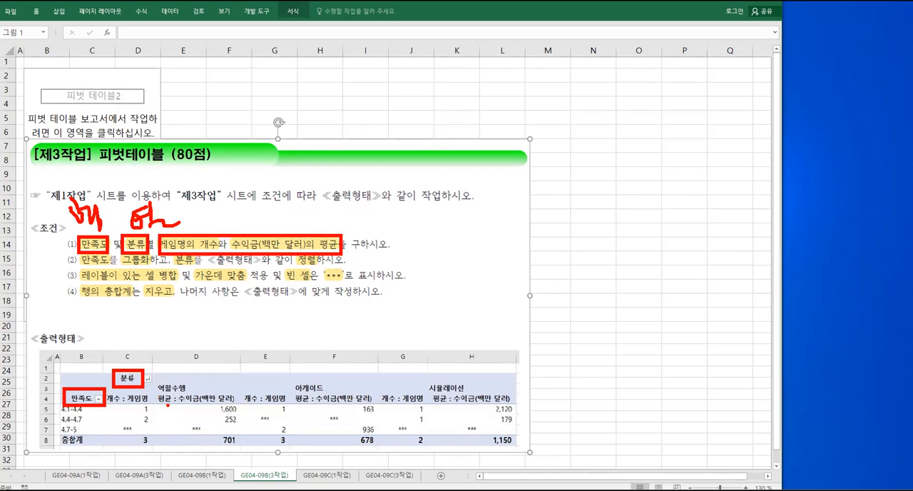
mouse_move(108, 390)
mouse_down()
mouse_move(152, 435)
mouse_move(431, 436)
mouse_move(510, 389)
mouse_move(205, 397)
mouse_move(218, 408)
mouse_move(196, 431)
mouse_move(226, 434)
mouse_up()
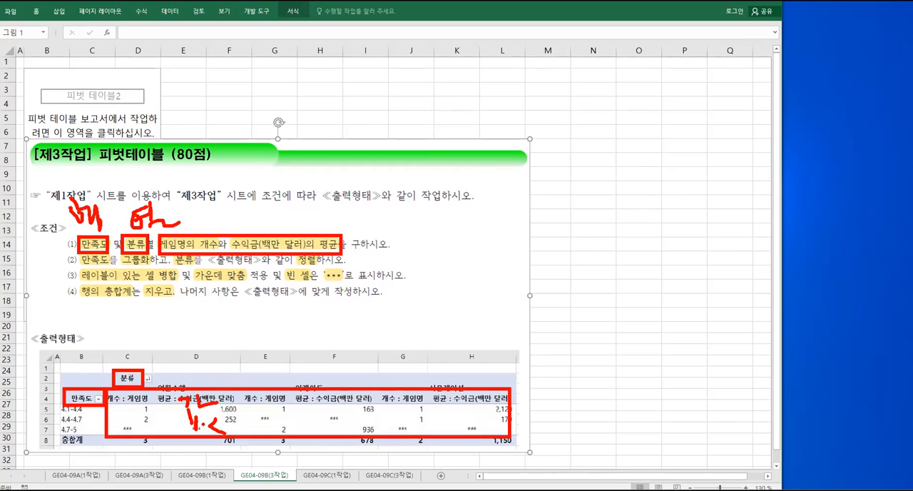
drag(33, 365, 39, 370)
drag(34, 369, 42, 381)
mouse_move(38, 384)
mouse_down()
mouse_move(55, 400)
mouse_move(56, 388)
mouse_up()
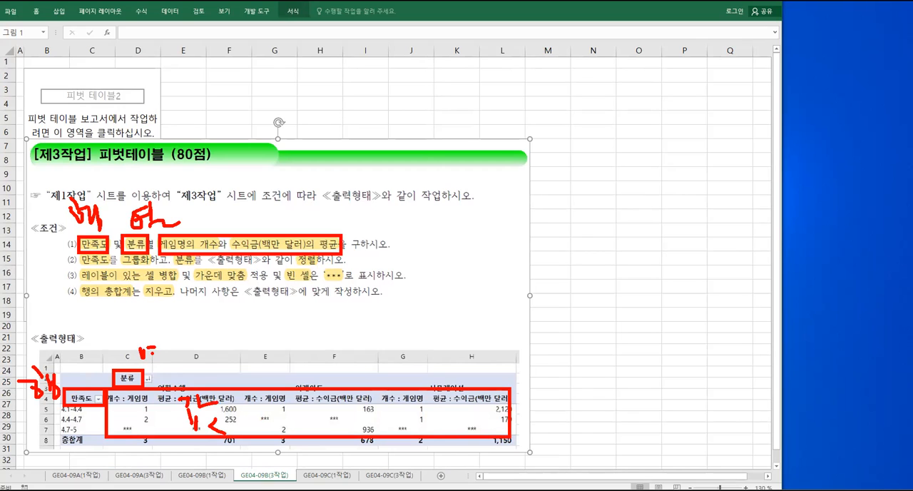
drag(154, 362, 171, 372)
key(Escape)
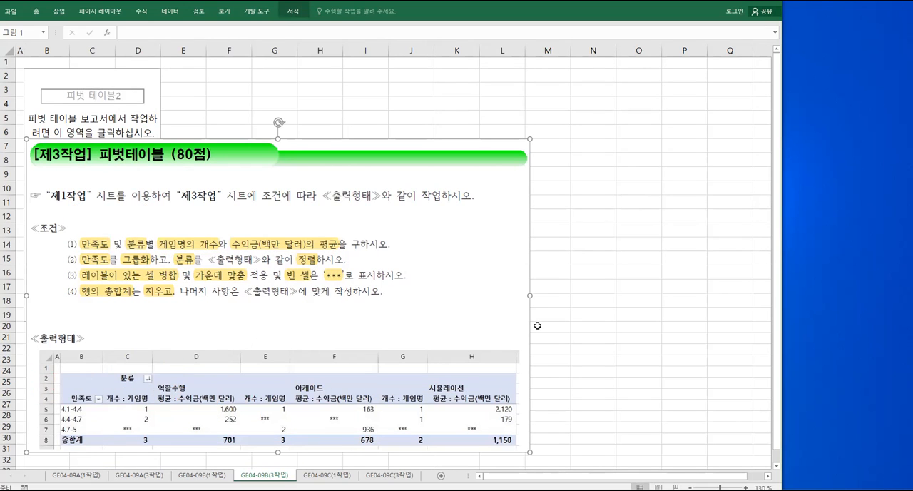
Lay out the PivotTable with 만족도 as rows, 분류 as columns, and 게임명 and 수익금(백만 달러) as values
key(Escape)
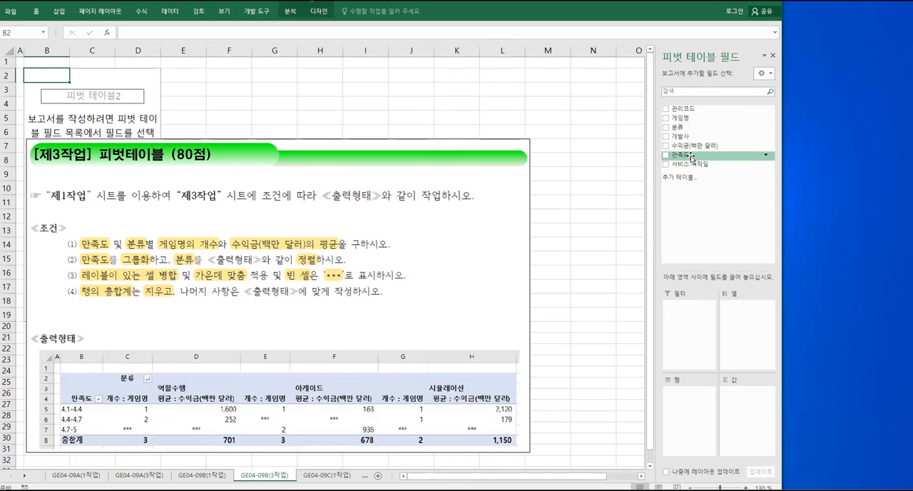
drag(689, 156, 693, 397)
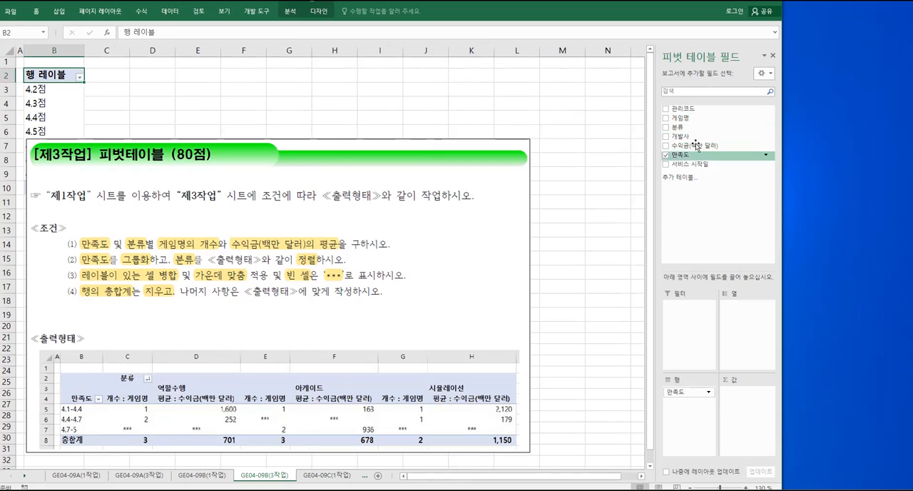
drag(680, 129, 747, 321)
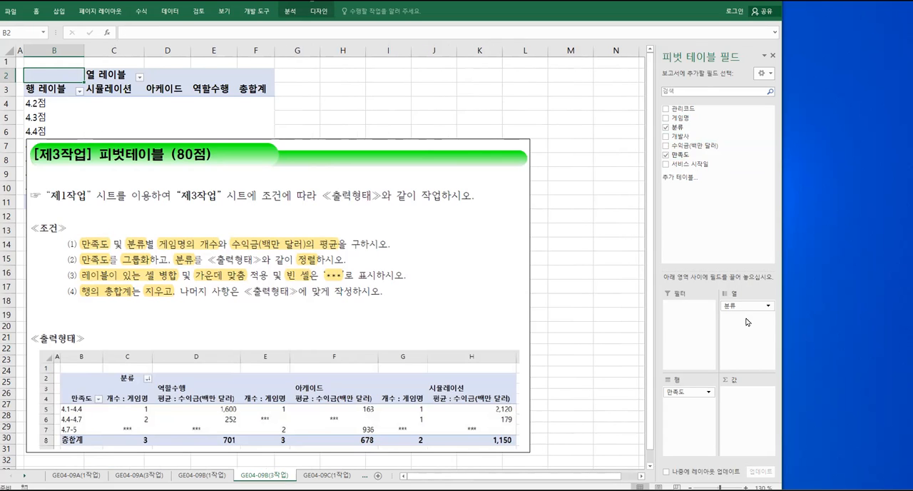
drag(690, 118, 745, 397)
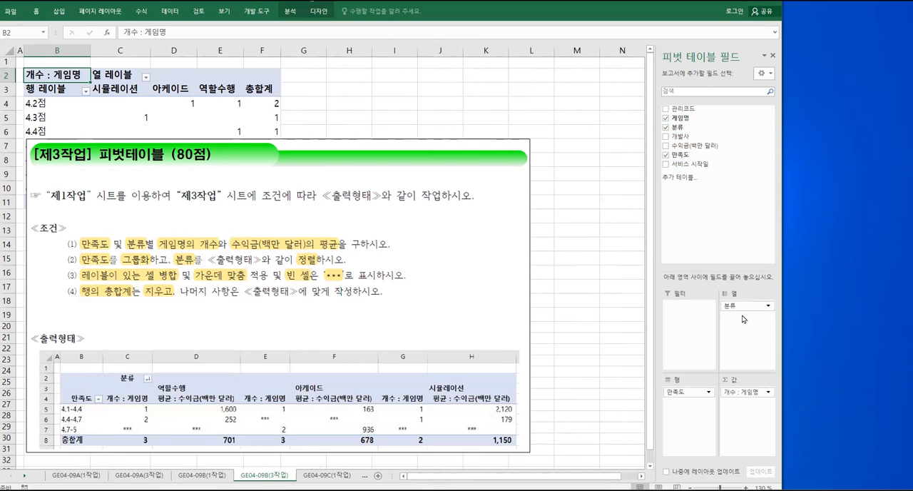
drag(711, 148, 751, 419)
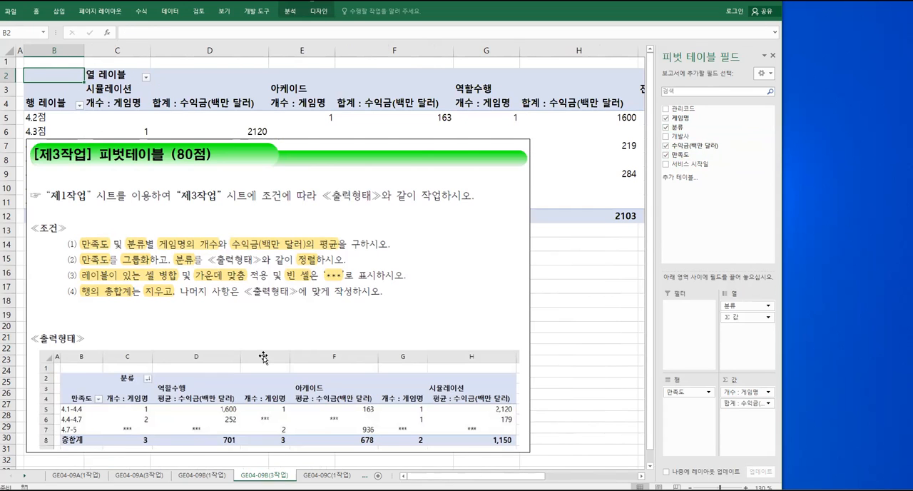
click(769, 404)
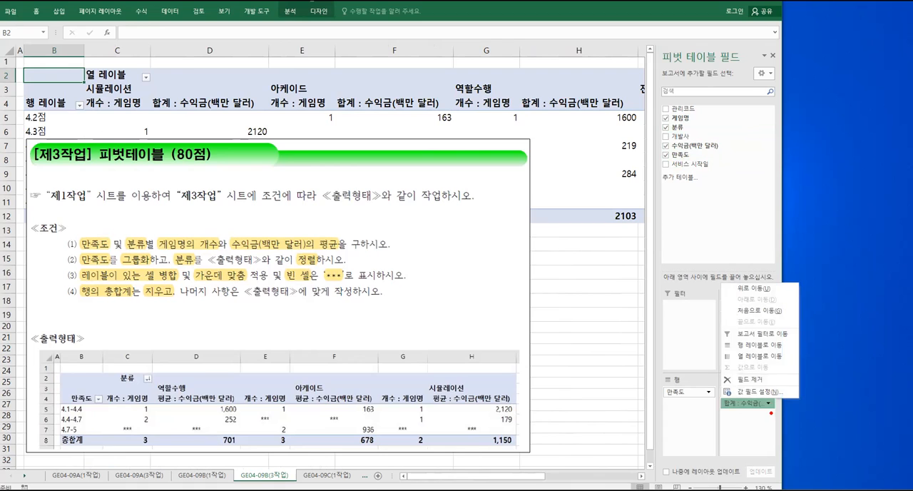
key(Escape)
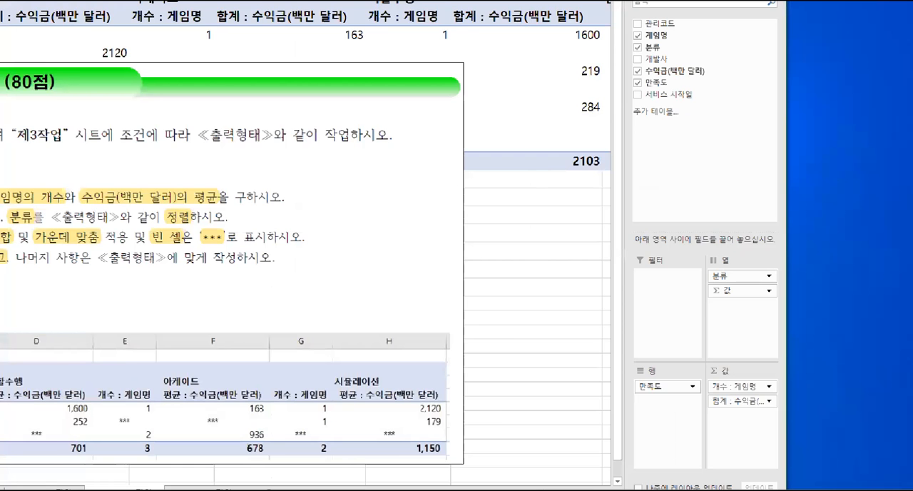
click(769, 400)
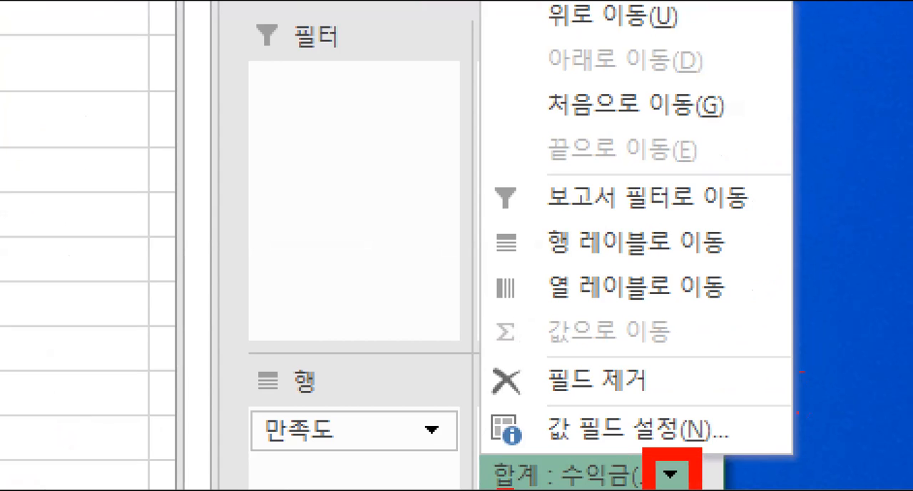
drag(537, 404, 718, 446)
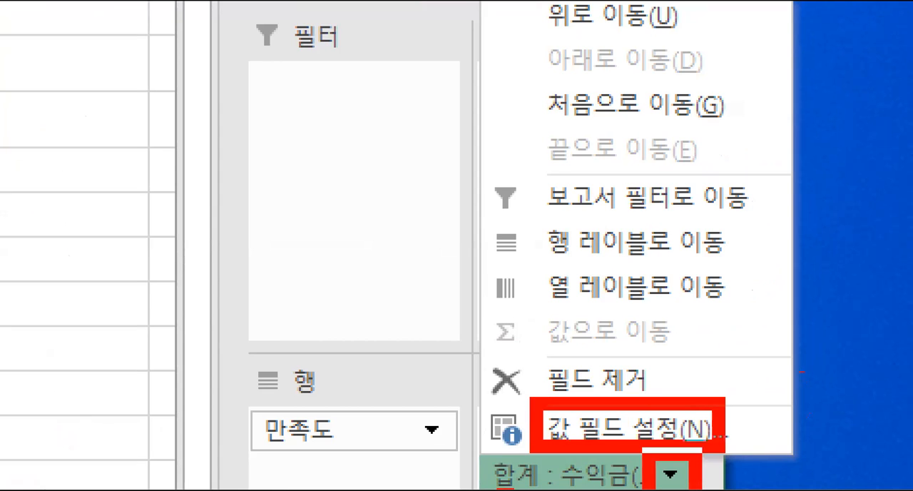
drag(595, 325, 612, 394)
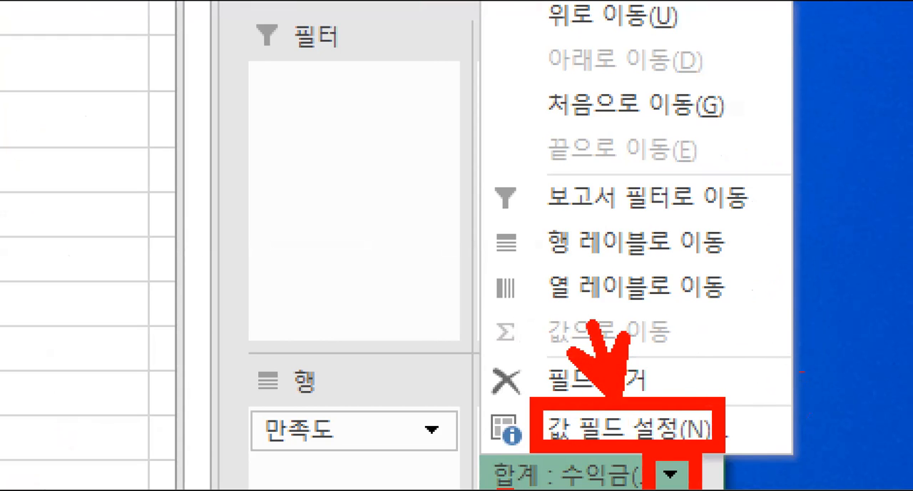
key(Escape)
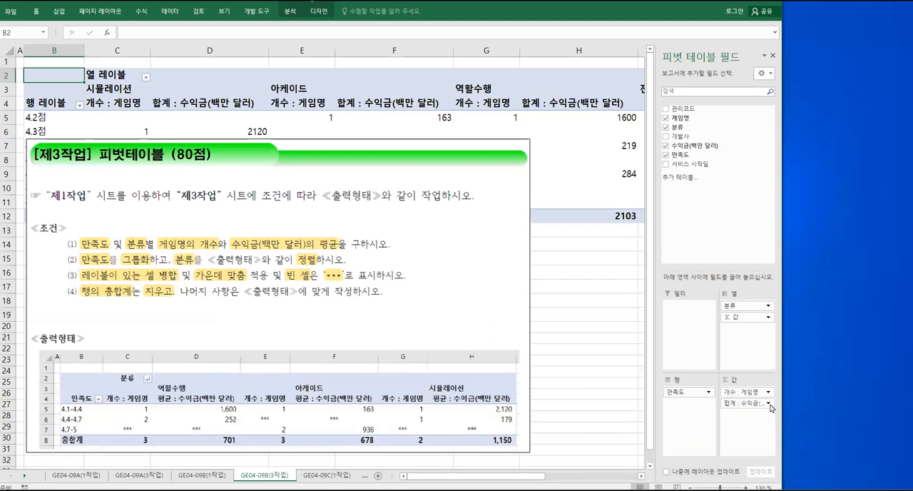
Summarize the 수익금(백만 달러) value field by 평균 and give it the custom name "평균 : 수익금(백만 달러)"
click(770, 405)
click(758, 393)
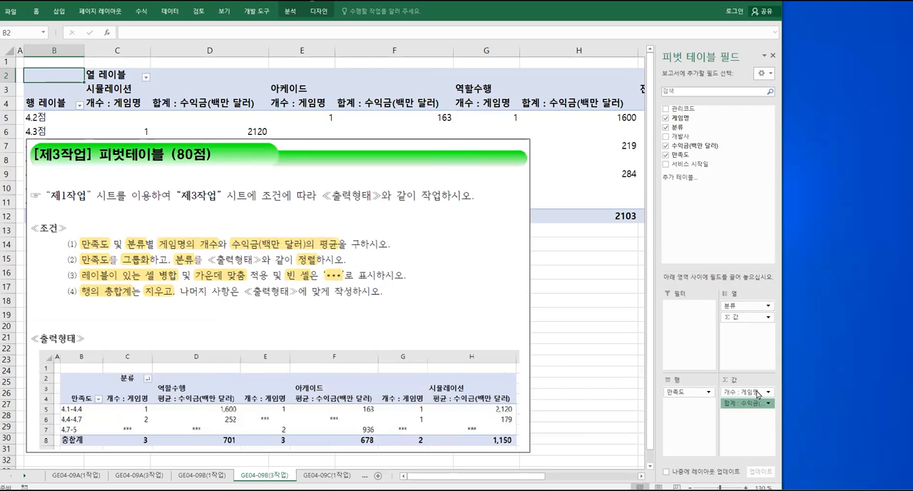
click(269, 259)
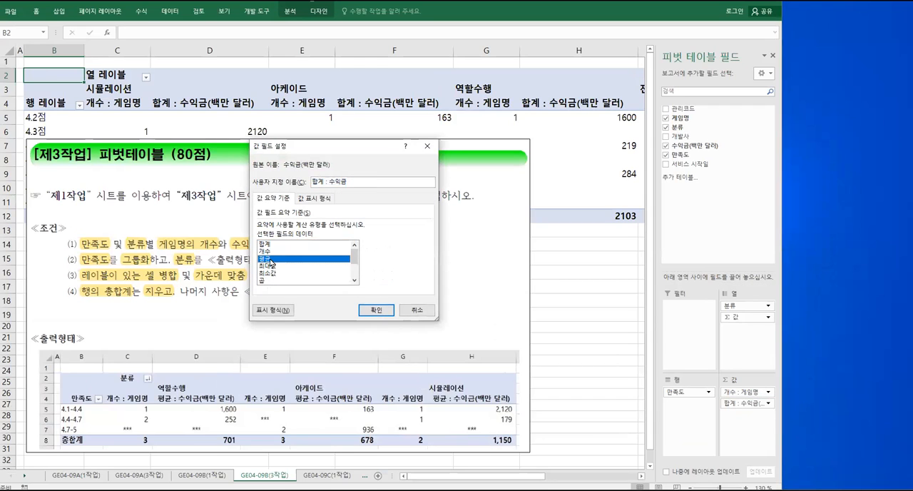
click(351, 182)
key(ctrl+2)
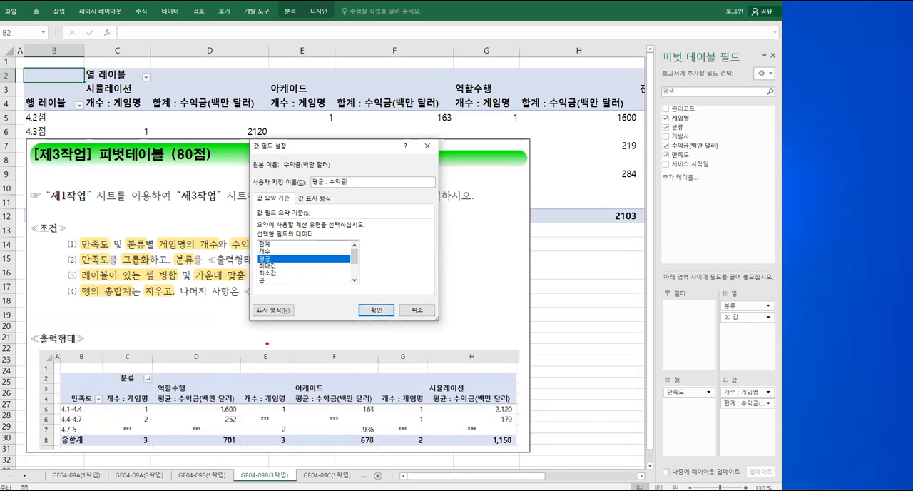
mouse_move(151, 390)
mouse_down()
mouse_move(199, 407)
mouse_move(241, 407)
mouse_move(262, 307)
mouse_move(330, 185)
mouse_up()
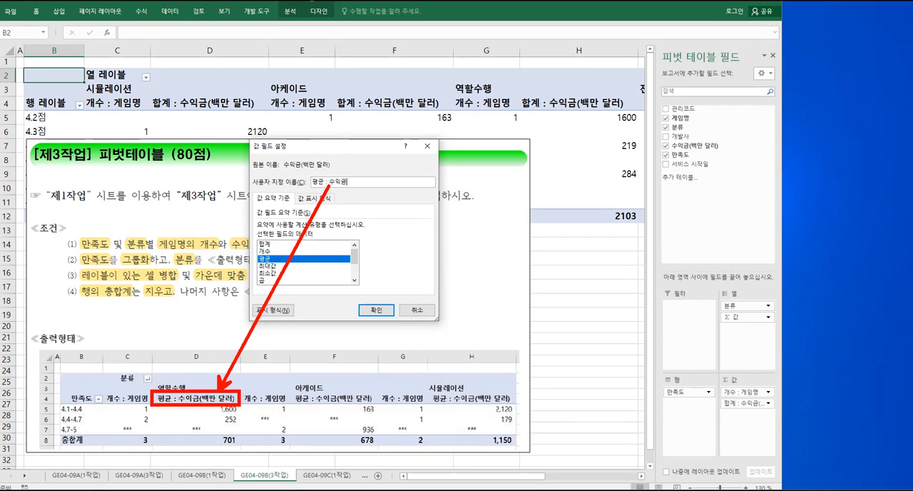
key(Escape)
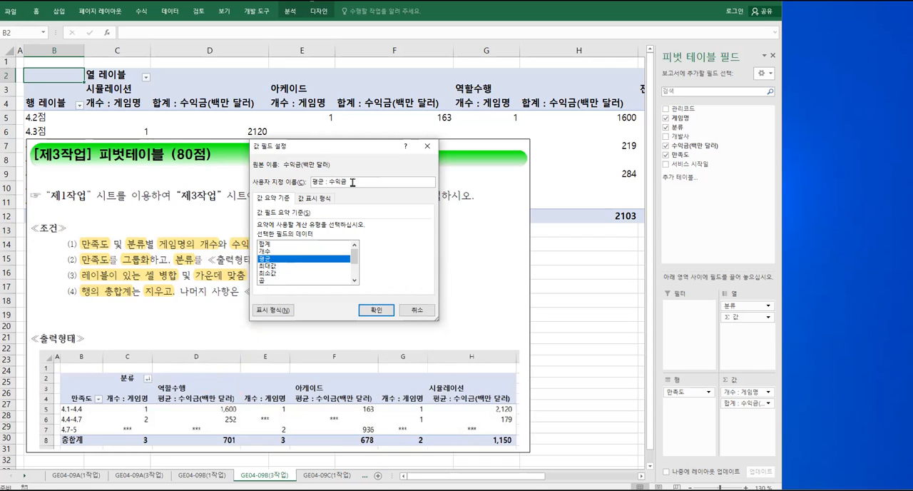
text((백만 달러))
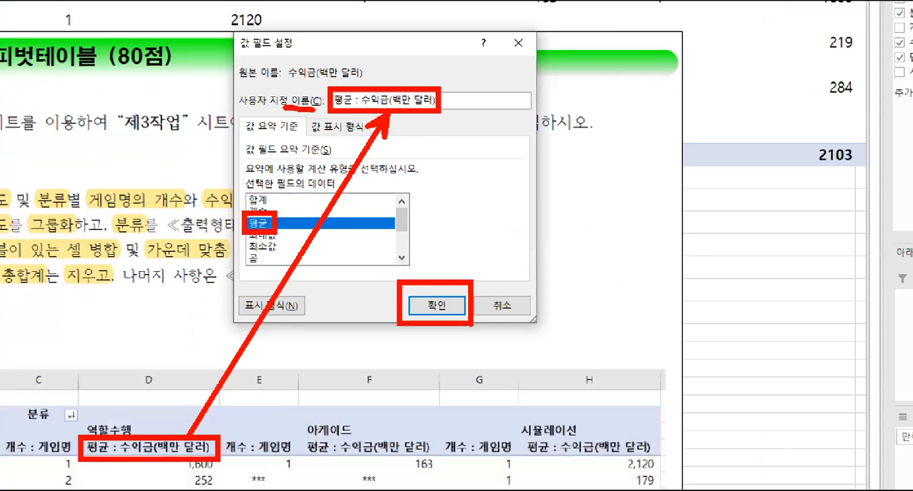
click(435, 307)
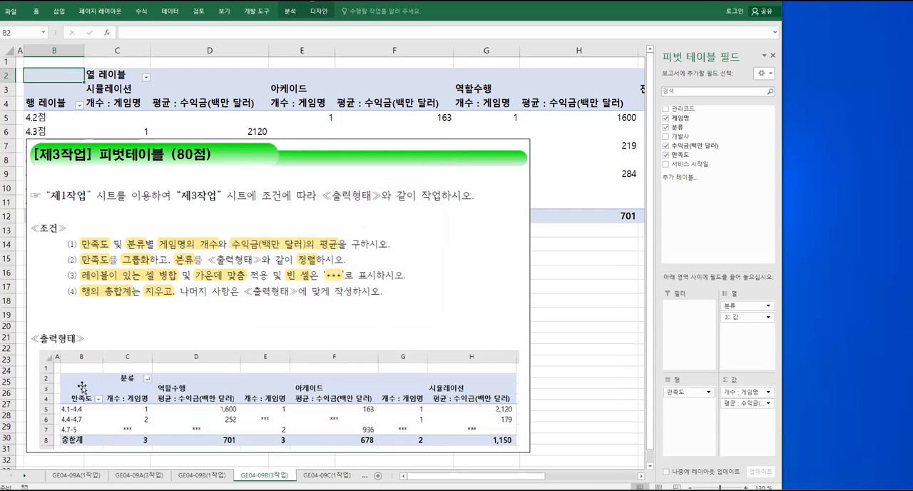
Rename the row label heading in B4 to 만족도 and the column label heading in C2 to 분류
mouse_move(84, 411)
mouse_down()
mouse_move(64, 394)
mouse_move(100, 401)
mouse_move(89, 411)
mouse_up()
mouse_move(132, 387)
mouse_down()
mouse_move(114, 375)
mouse_move(138, 383)
mouse_up()
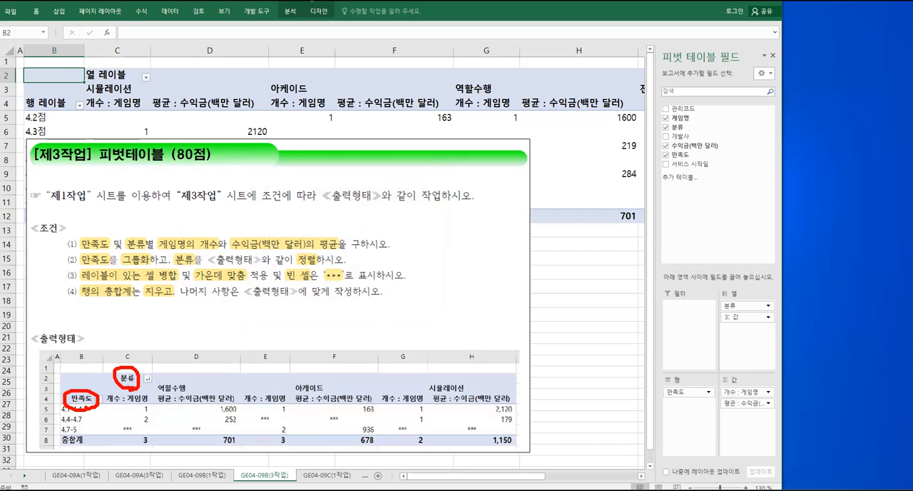
key(Escape)
click(44, 104)
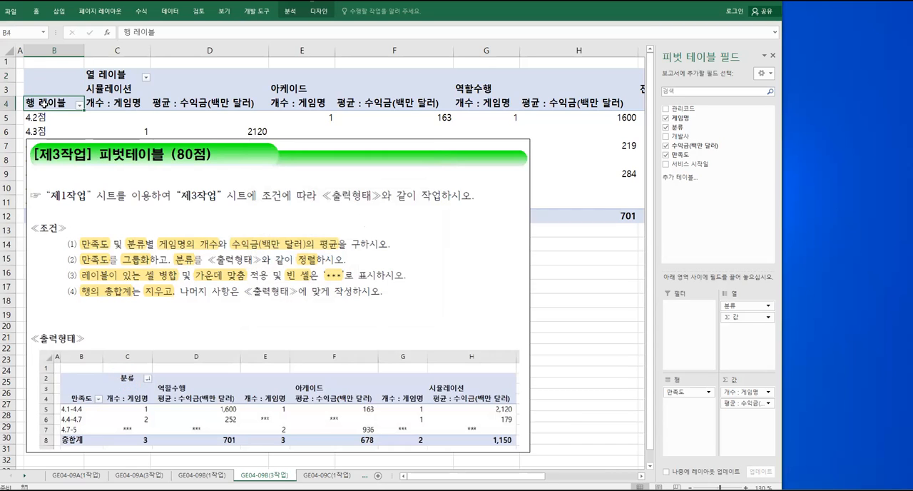
text(만족도)
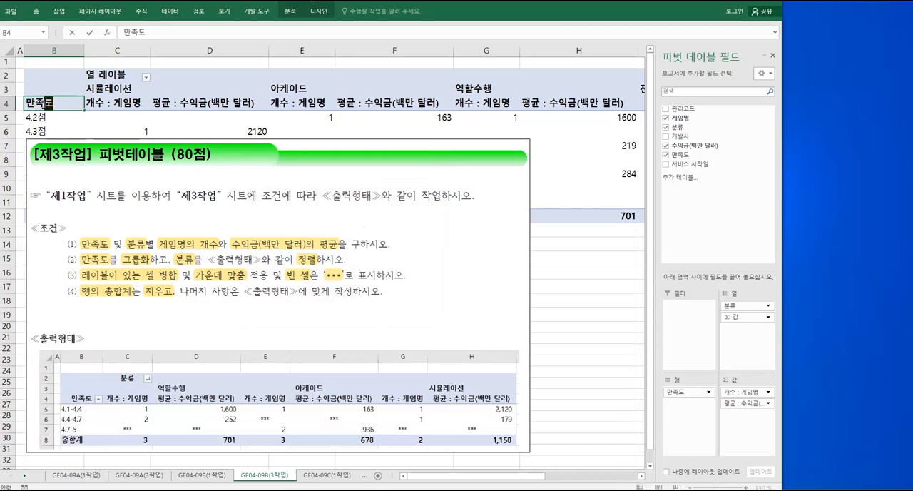
key(Return)
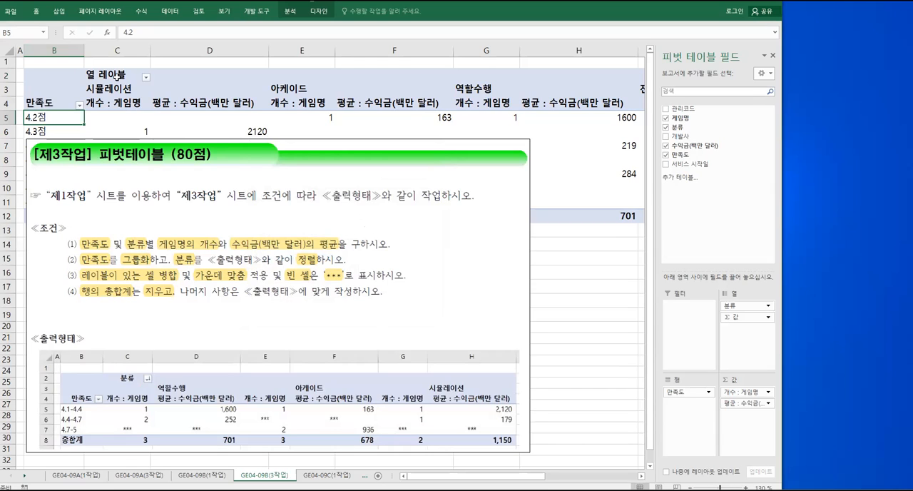
click(115, 76)
text(분류)
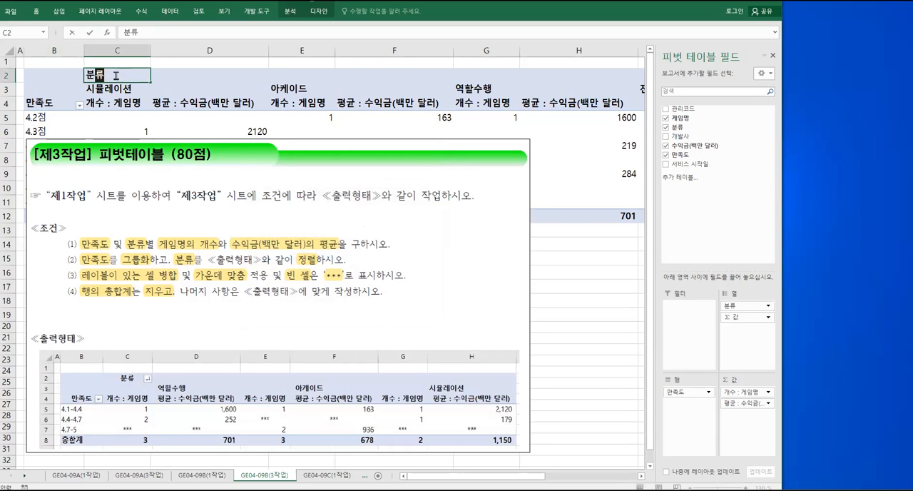
key(Return)
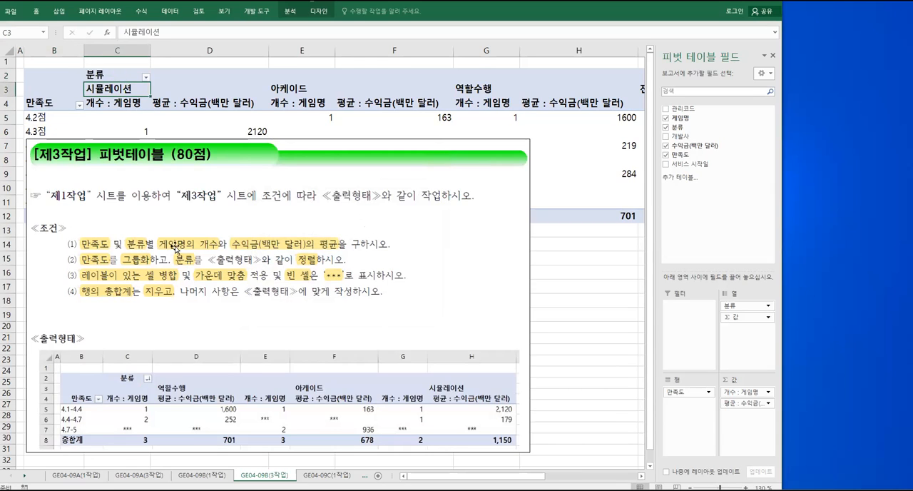
Examine the second condition and the sample output for the required order of the 분류 column labels
drag(175, 253, 330, 269)
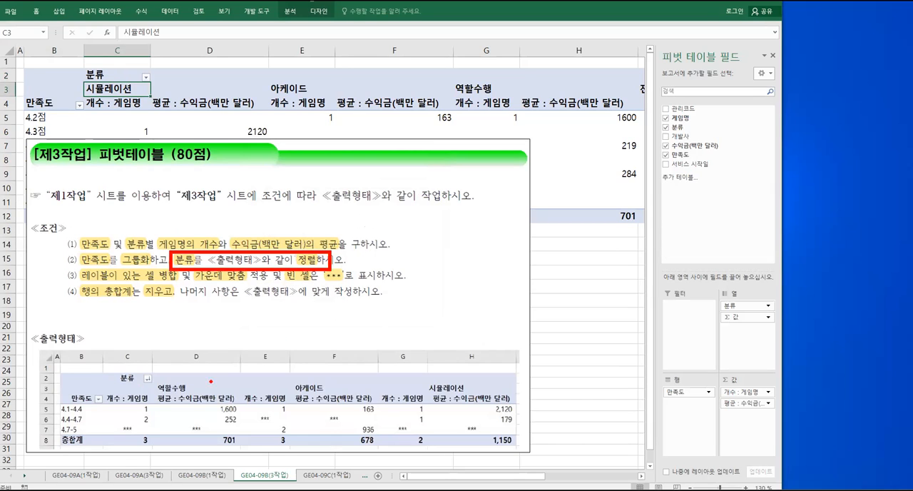
drag(116, 371, 196, 394)
drag(292, 391, 344, 391)
drag(406, 393, 477, 392)
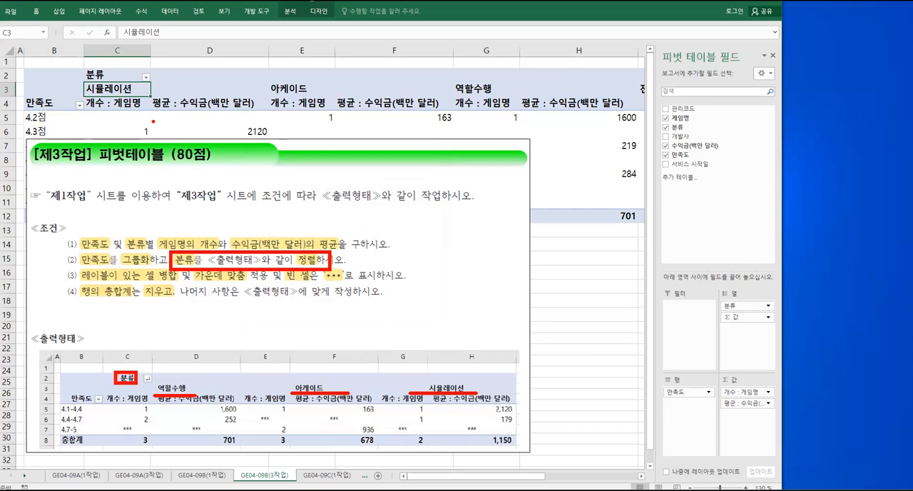
mouse_move(148, 89)
mouse_down()
mouse_move(161, 81)
mouse_move(131, 85)
mouse_move(155, 72)
mouse_up()
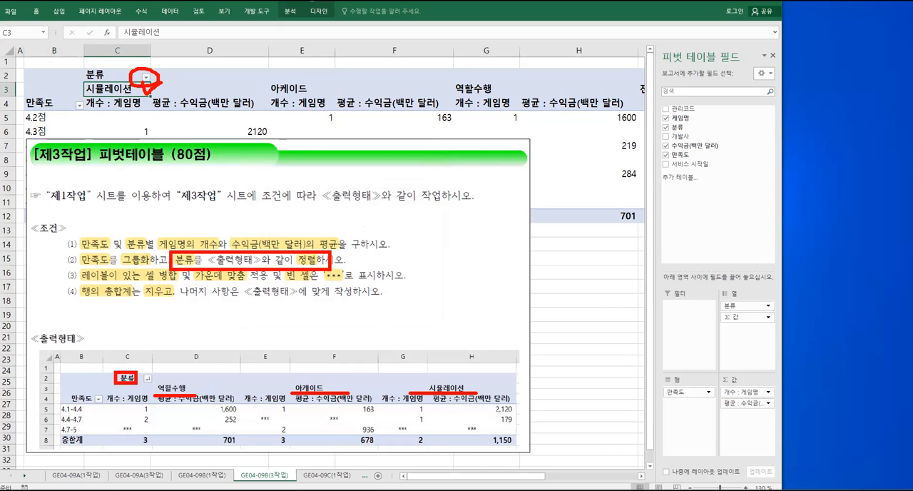
key(Escape)
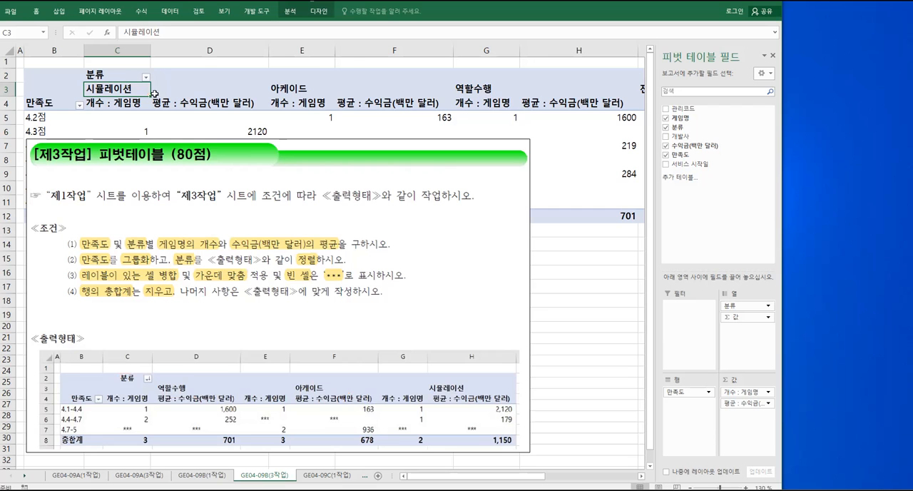
Sort the PivotTable's 분류 column labels in descending text order (텍스트 내림차순 정렬)
click(146, 78)
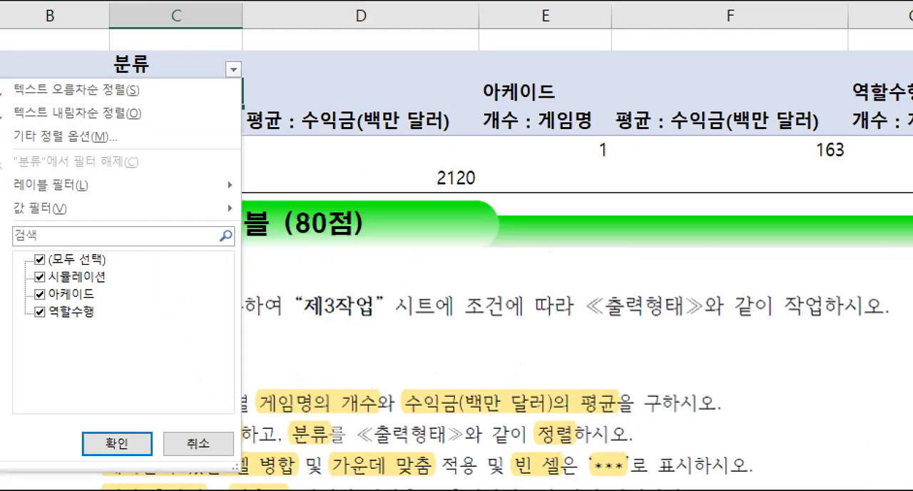
click(113, 79)
mouse_move(269, 91)
mouse_down()
mouse_move(230, 82)
mouse_move(270, 88)
mouse_up()
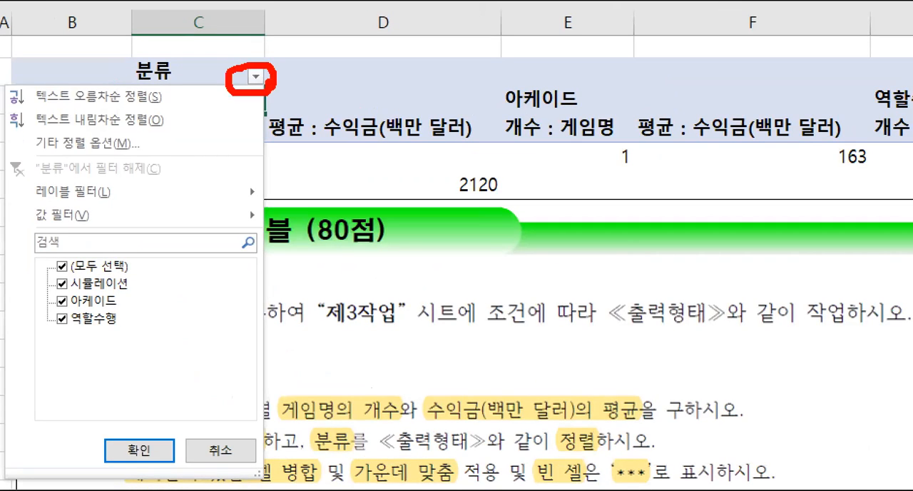
mouse_move(12, 107)
mouse_down()
mouse_move(19, 116)
mouse_move(179, 135)
mouse_up()
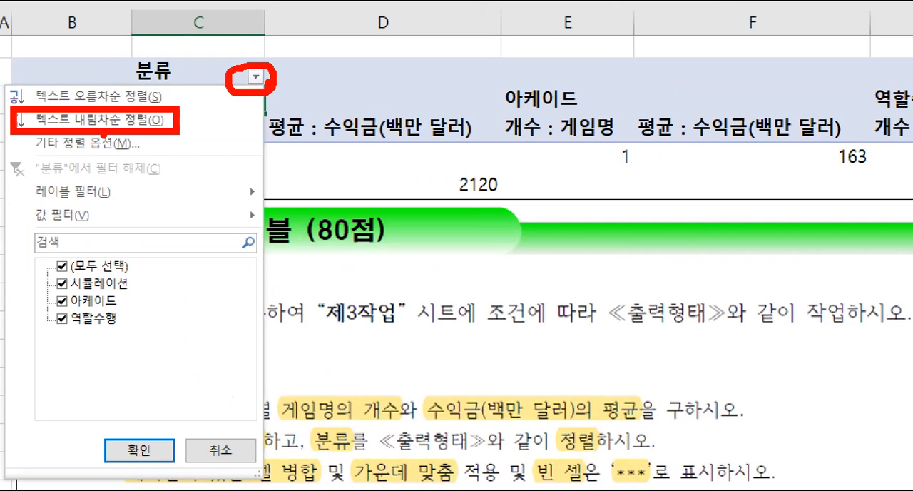
drag(102, 135, 100, 222)
mouse_move(303, 416)
mouse_down()
mouse_move(595, 463)
mouse_move(656, 462)
mouse_up()
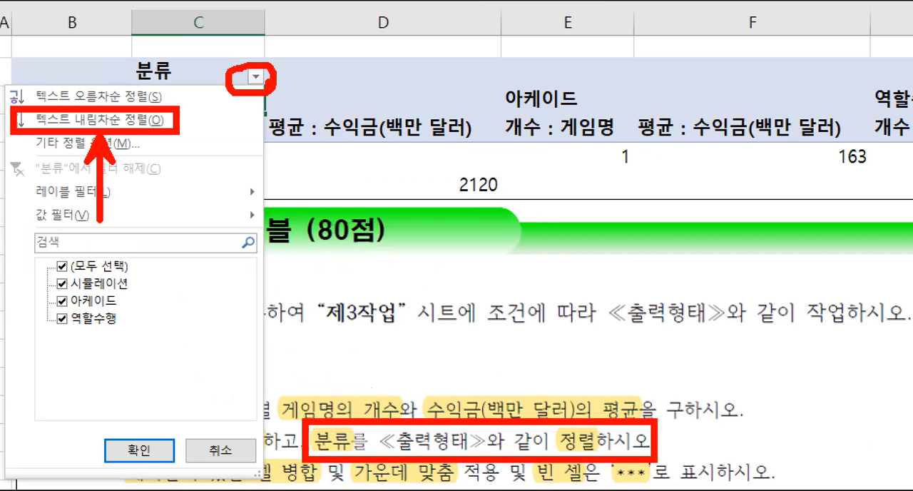
key(Escape)
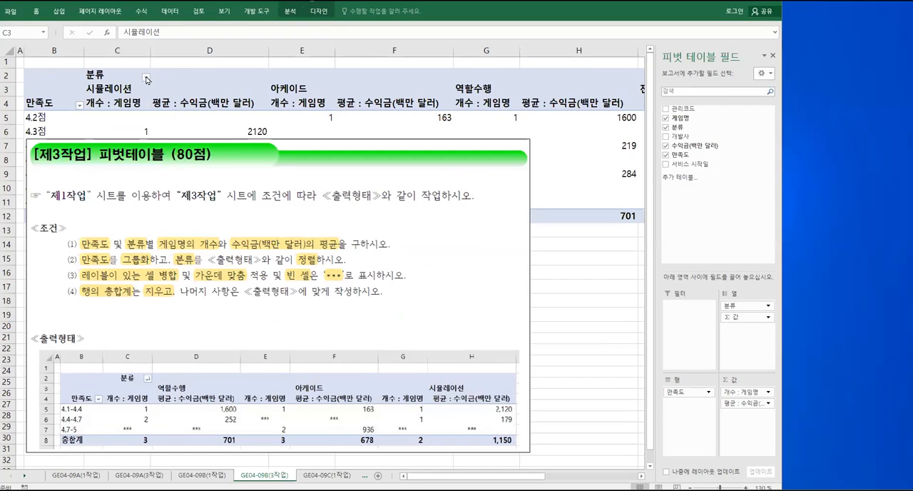
click(256, 77)
click(87, 97)
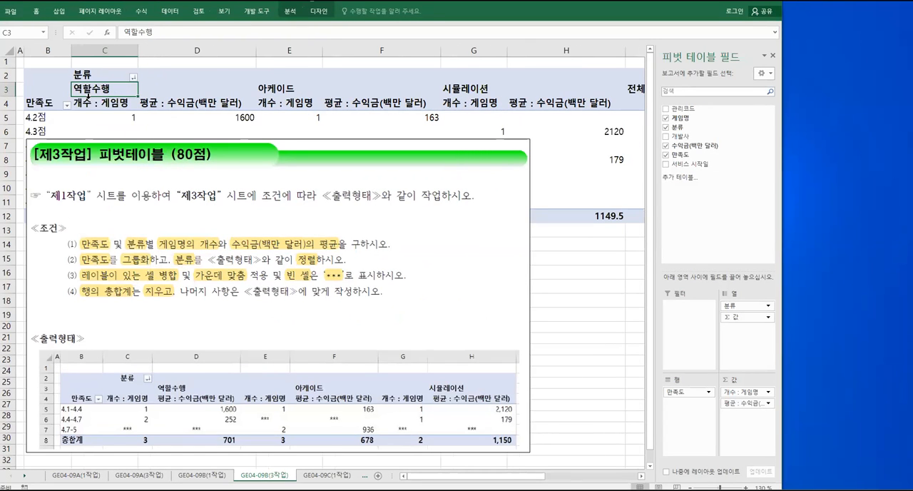
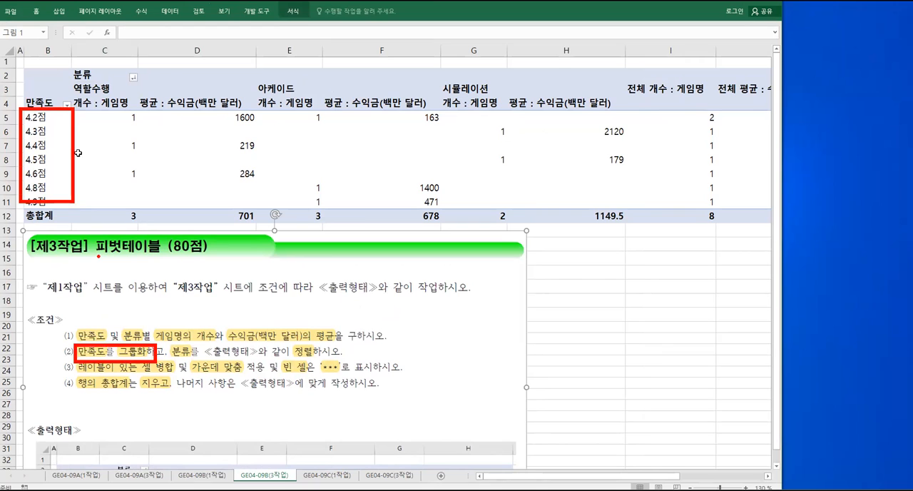
Group the 만족도 row labels starting at 4.1 and ending at 5, in units of 0.3
click(43, 146)
right_click(43, 145)
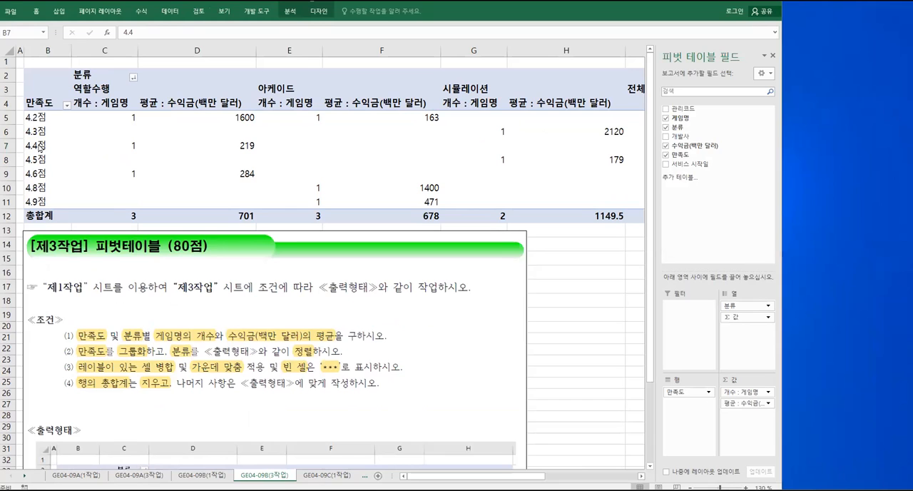
right_click(35, 144)
click(69, 237)
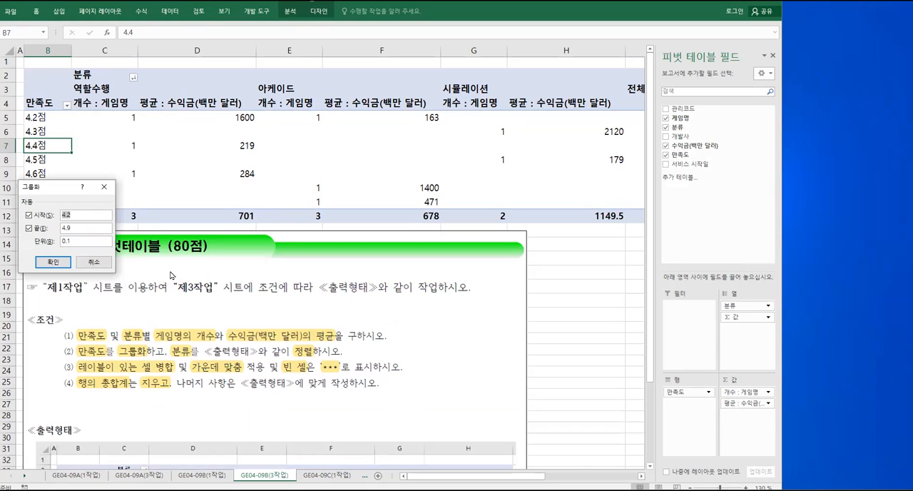
text(1)
key(BackSpace)
key(BackSpace)
key(BackSpace)
double_click(65, 227)
text(5)
double_click(63, 242)
text(0.3)
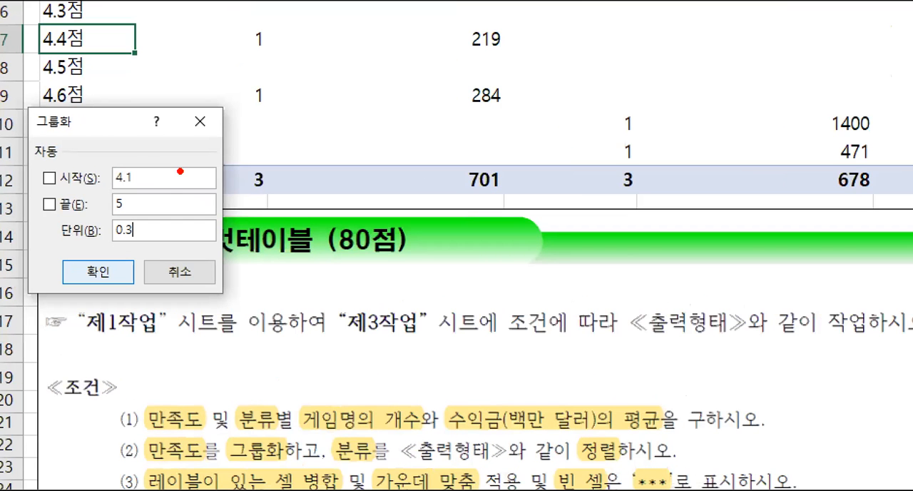
mouse_move(166, 139)
mouse_down()
mouse_move(197, 161)
mouse_move(171, 187)
mouse_move(207, 179)
mouse_up()
drag(221, 160, 231, 172)
mouse_move(191, 194)
mouse_down()
mouse_move(201, 209)
mouse_move(188, 215)
mouse_move(219, 191)
mouse_up()
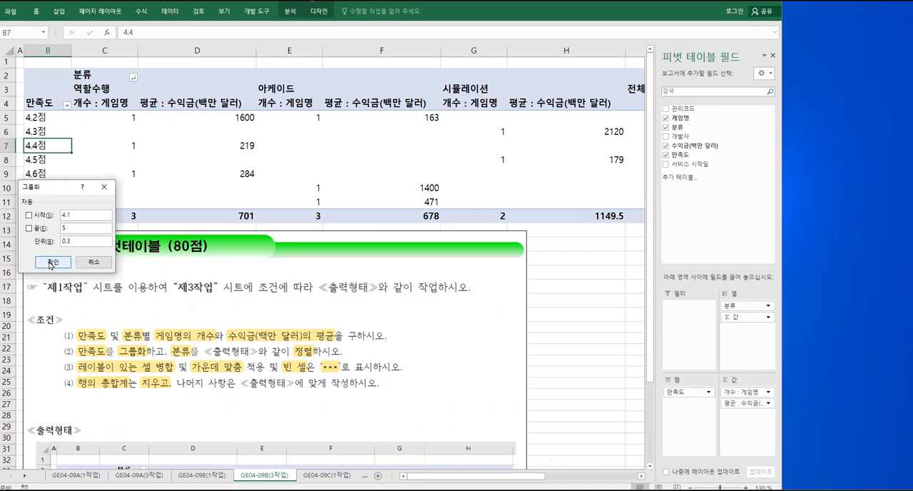
click(98, 272)
Compare the grouped 만족도 rows with the sample output and examine conditions (3) and (4) for the required PivotTable options
scroll(133, 345, down, 2)
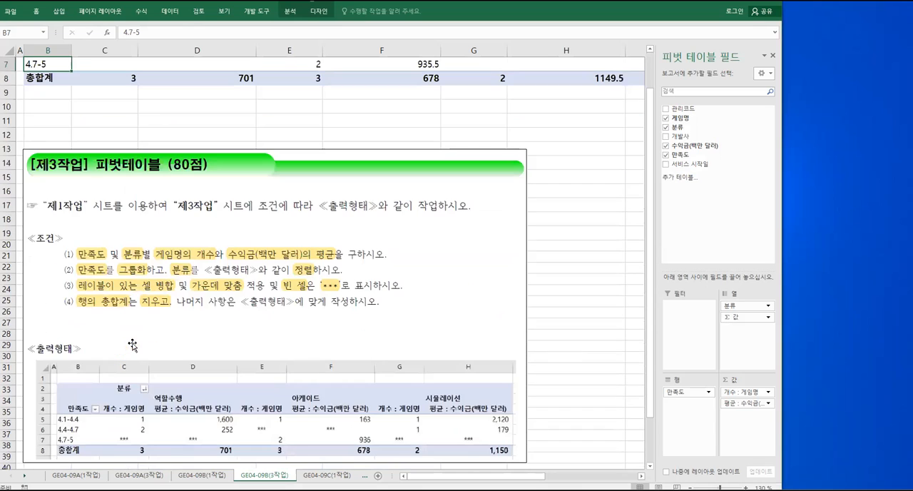
scroll(133, 384, up, 2)
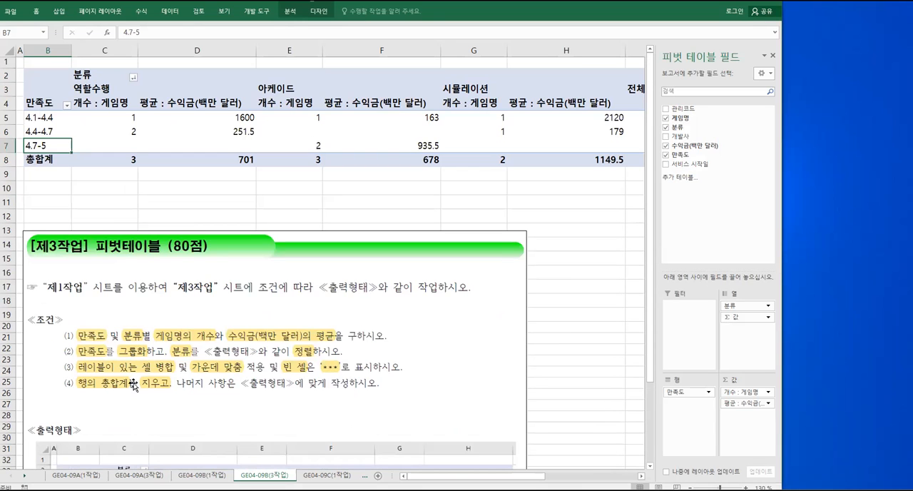
scroll(133, 384, down, 2)
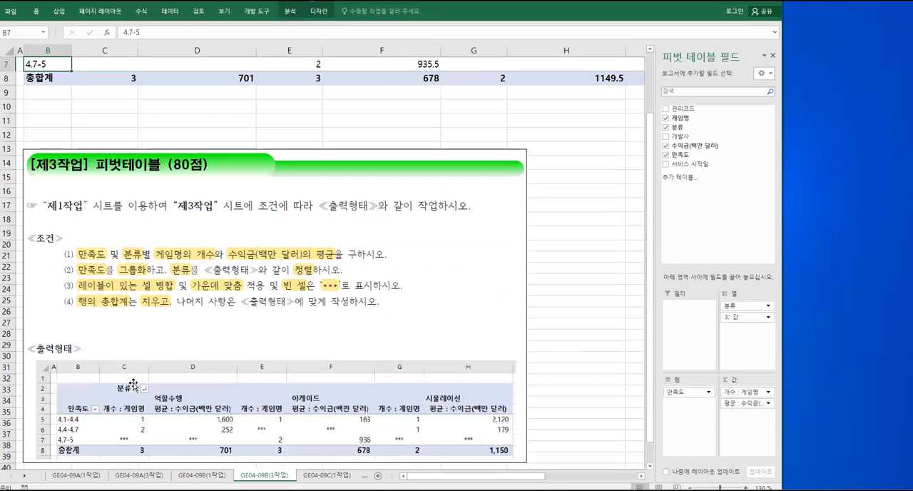
scroll(133, 385, up, 2)
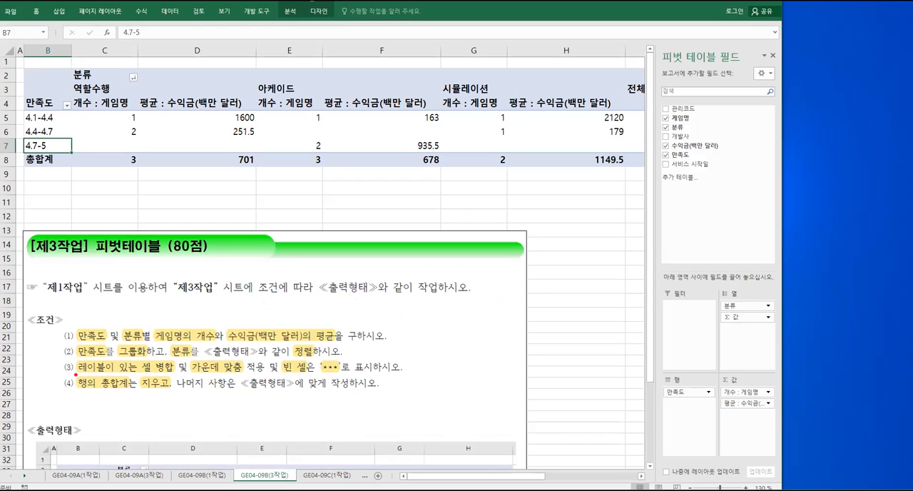
mouse_move(57, 357)
mouse_down()
mouse_move(75, 376)
mouse_move(380, 403)
mouse_move(411, 393)
mouse_up()
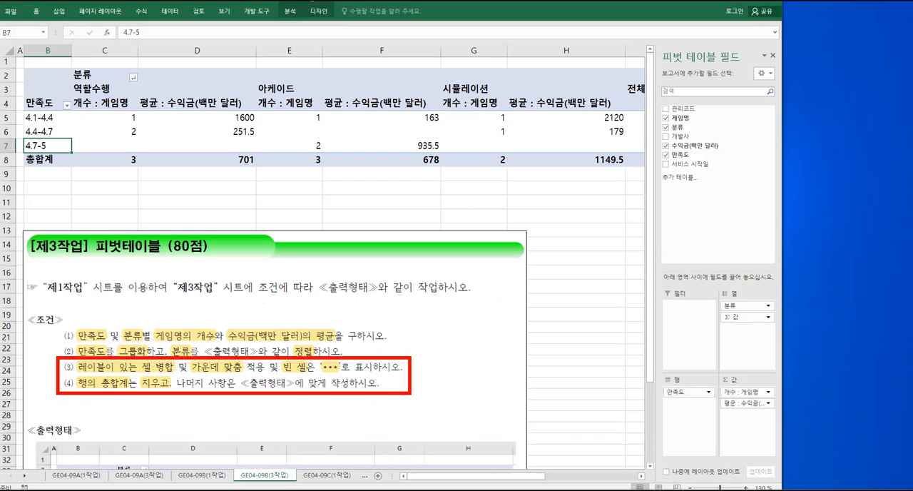
mouse_move(431, 349)
mouse_down()
mouse_move(437, 369)
mouse_move(455, 364)
mouse_up()
mouse_move(435, 379)
mouse_down()
mouse_move(450, 403)
mouse_move(445, 388)
mouse_up()
mouse_move(474, 344)
mouse_down()
mouse_move(463, 383)
mouse_move(479, 377)
mouse_up()
drag(478, 358, 490, 364)
drag(492, 347, 491, 380)
drag(473, 380, 496, 401)
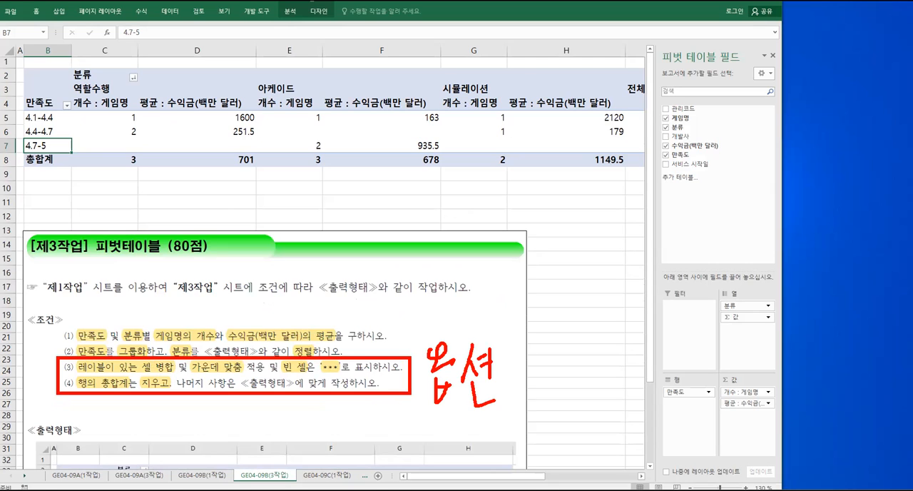
key(Escape)
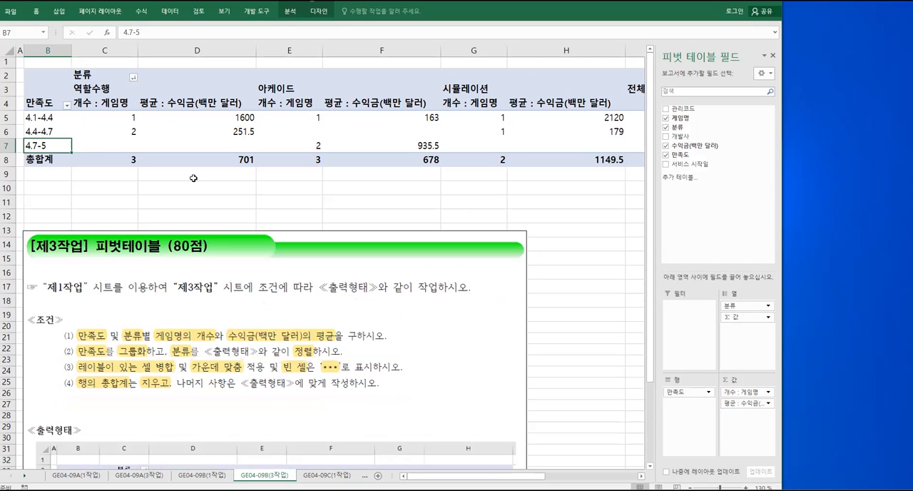
In the PivotTable options, enable merging and centering of cells with labels and show empty cells as ***
right_click(47, 146)
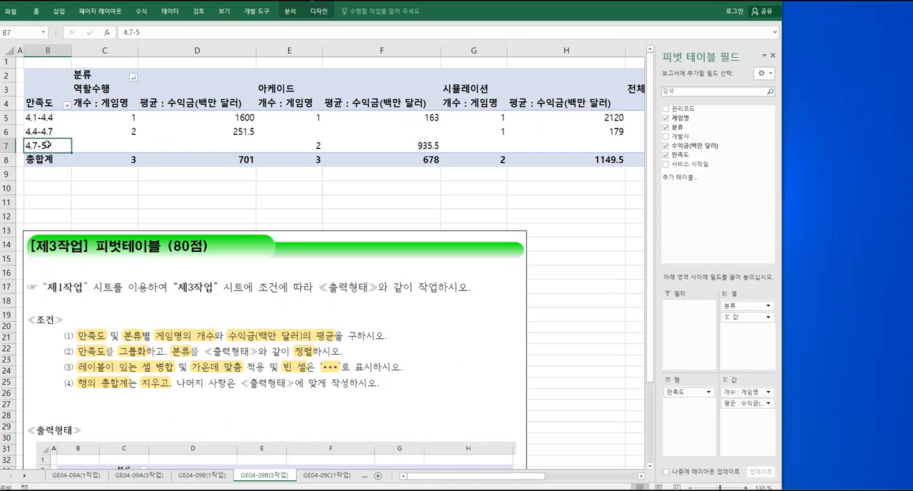
right_click(48, 148)
click(90, 299)
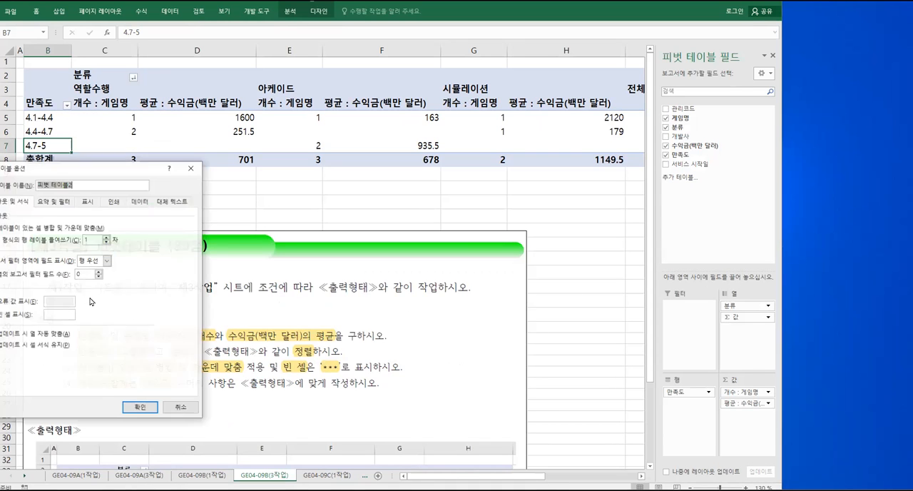
drag(87, 170, 210, 159)
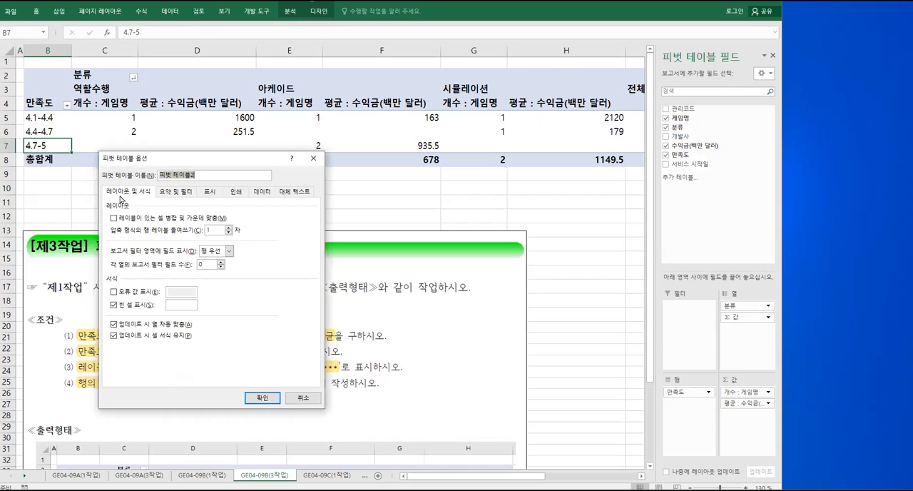
click(114, 218)
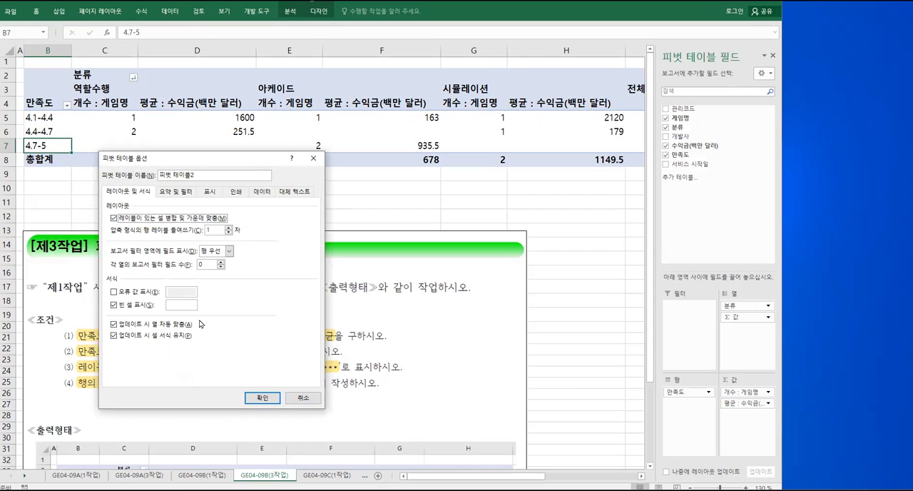
click(175, 305)
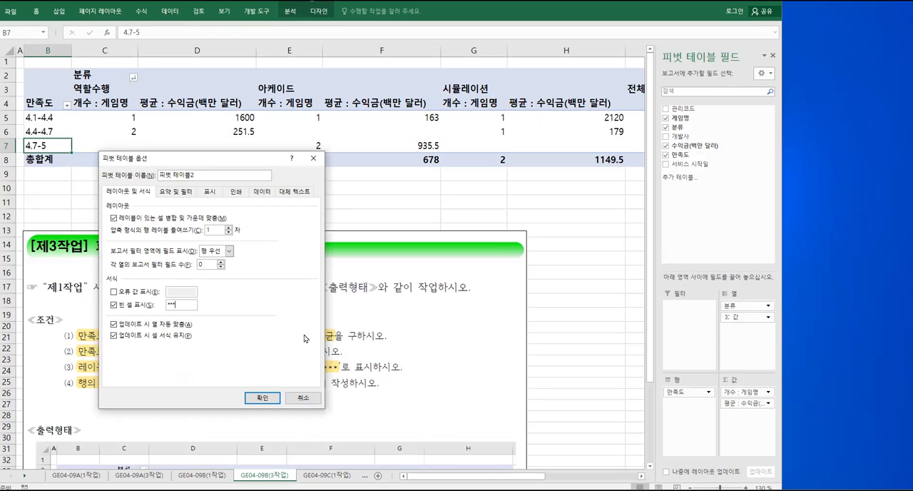
Turn off the display of row grand totals (행 총합계 표시) in the PivotTable options
click(182, 193)
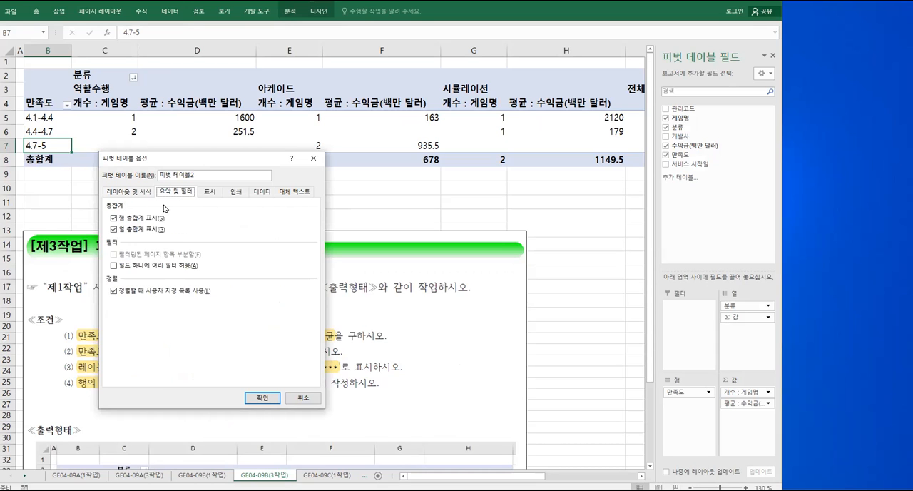
click(115, 219)
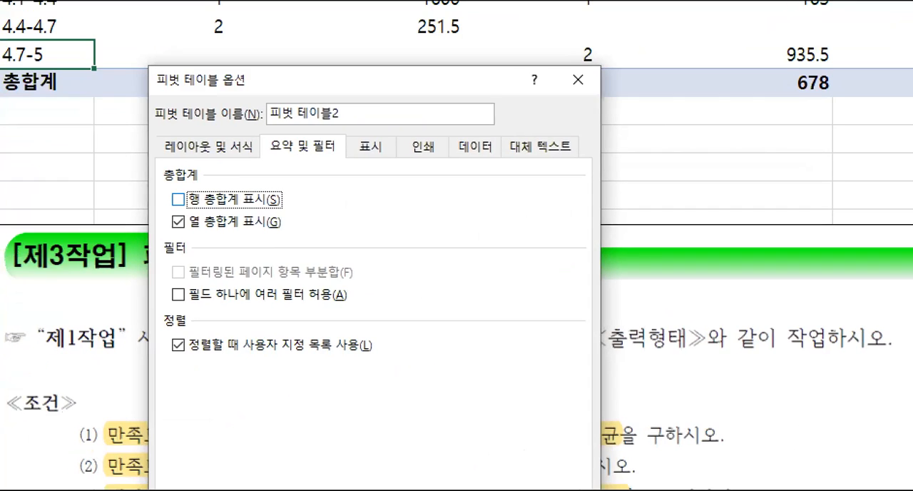
drag(265, 127, 339, 148)
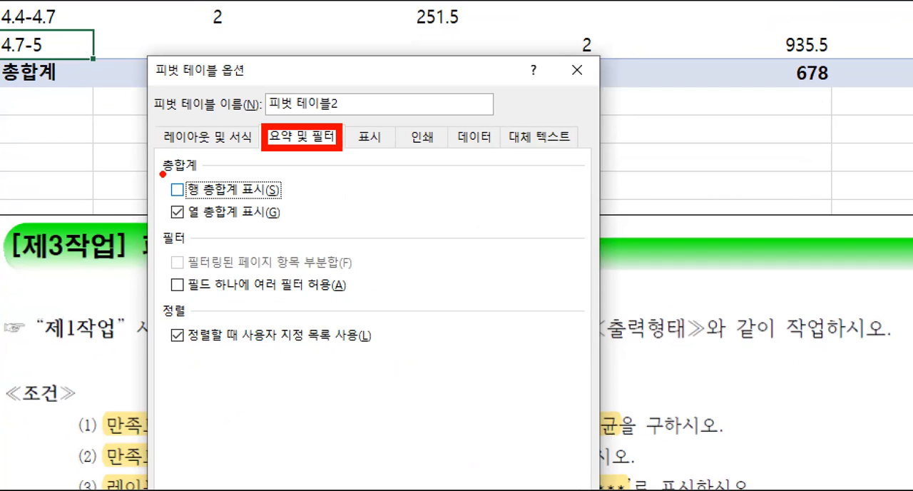
drag(163, 173, 204, 204)
mouse_move(191, 171)
mouse_down()
mouse_move(178, 196)
mouse_move(197, 199)
mouse_up()
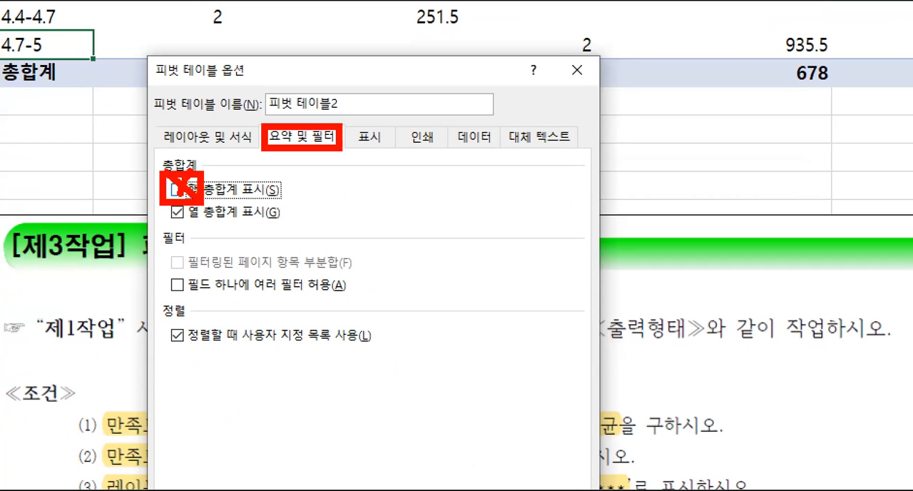
key(Escape)
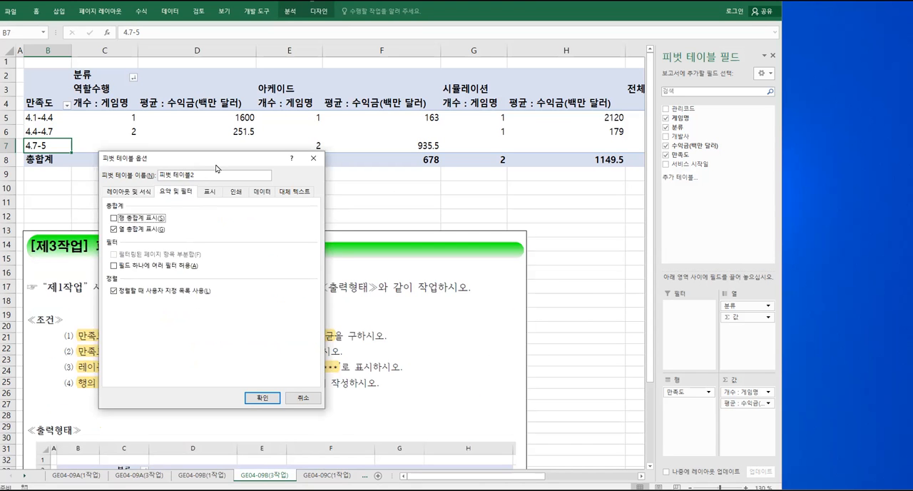
Check the label merging, empty-cell and grand total options against conditions (3) and (4), and apply the PivotTable options
drag(216, 163, 237, 98)
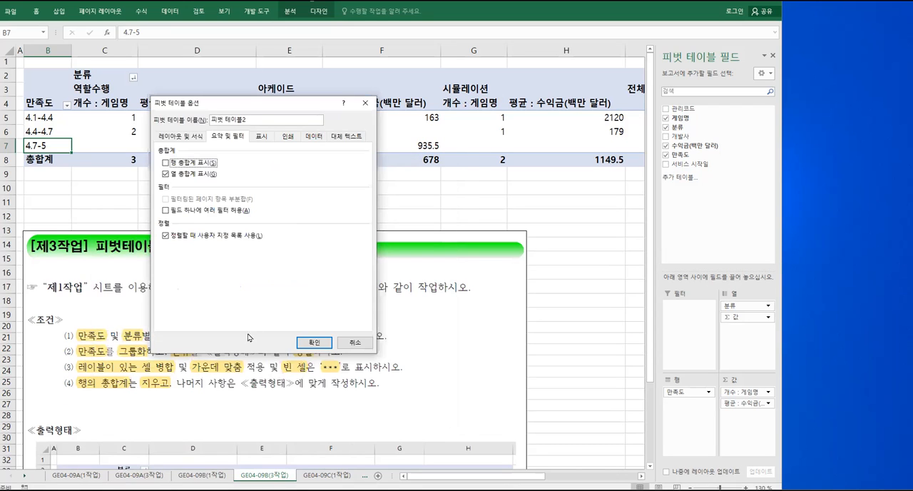
mouse_move(72, 360)
mouse_down()
mouse_move(135, 379)
mouse_move(249, 378)
mouse_up()
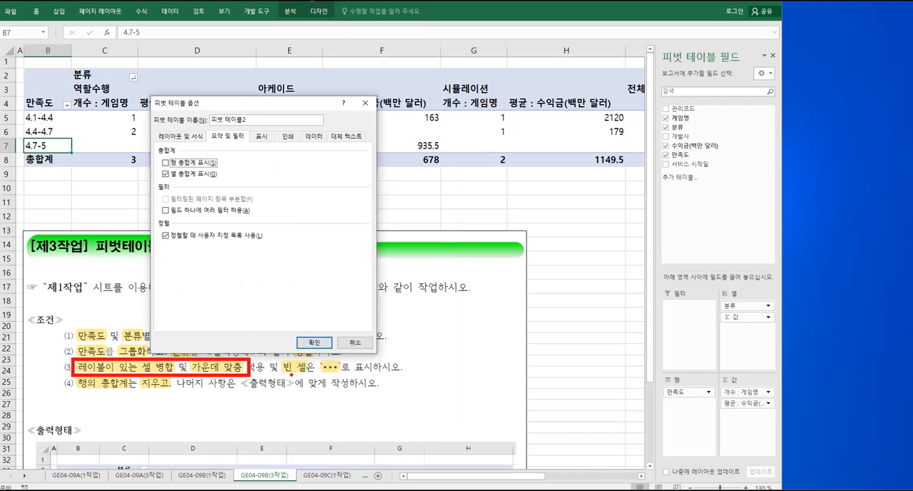
mouse_move(314, 360)
mouse_down()
mouse_move(349, 379)
mouse_move(346, 372)
mouse_up()
drag(71, 372, 192, 398)
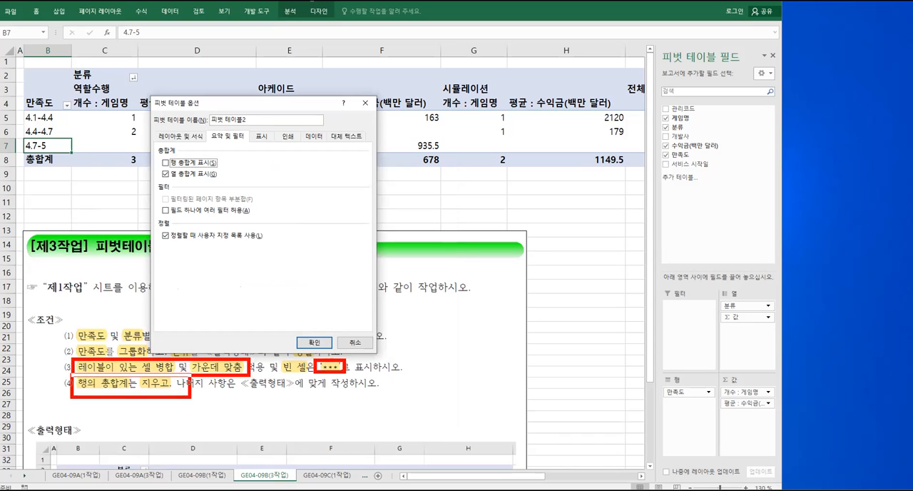
drag(157, 153, 172, 170)
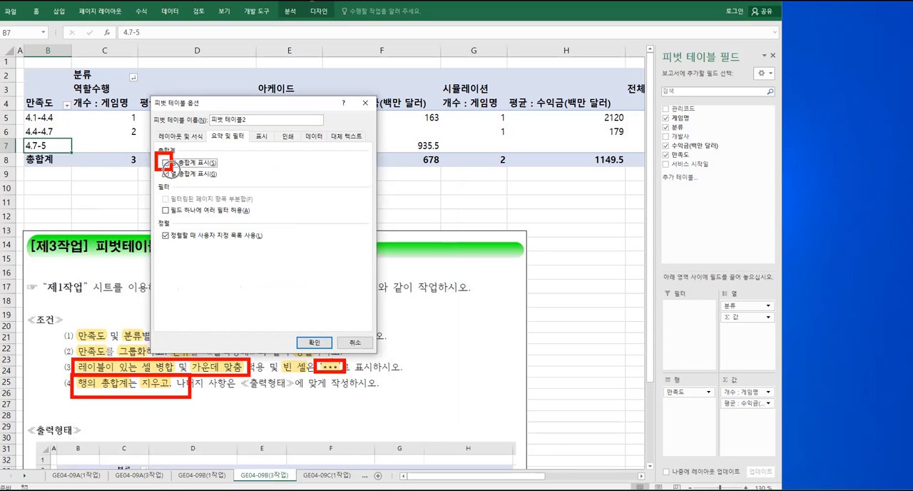
key(Escape)
click(179, 136)
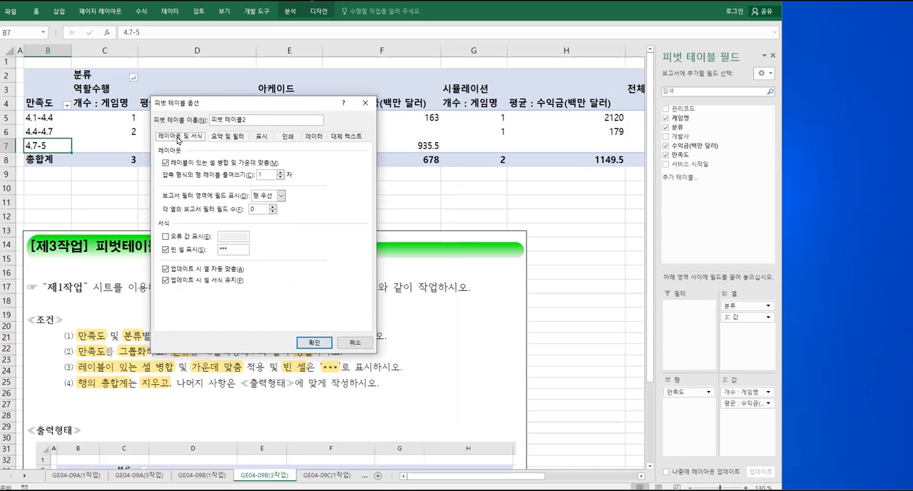
mouse_move(156, 154)
mouse_down()
mouse_move(173, 170)
mouse_move(283, 169)
mouse_up()
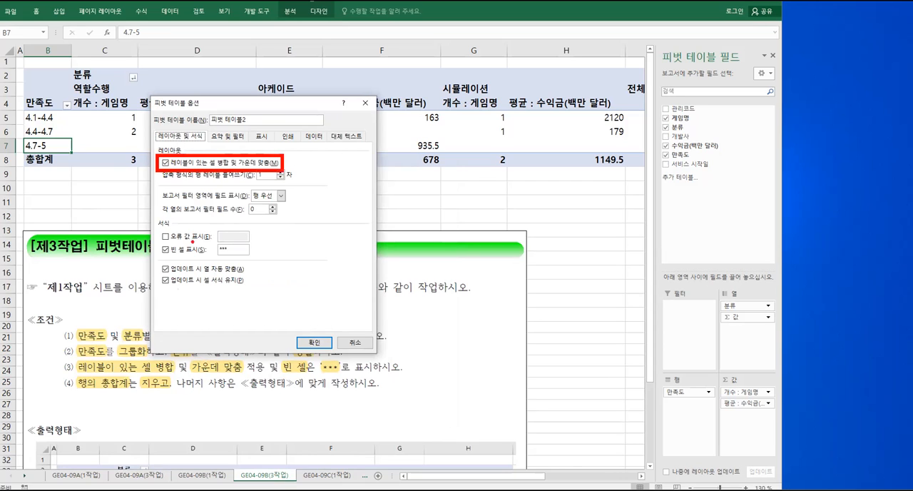
drag(152, 242, 270, 261)
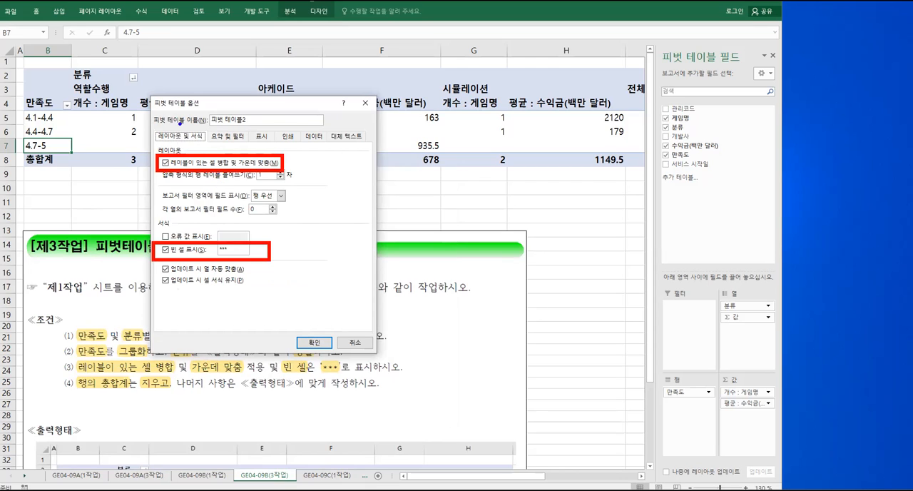
mouse_move(155, 129)
mouse_down()
mouse_move(206, 146)
mouse_move(248, 145)
mouse_up()
drag(187, 176, 187, 147)
drag(241, 178, 229, 146)
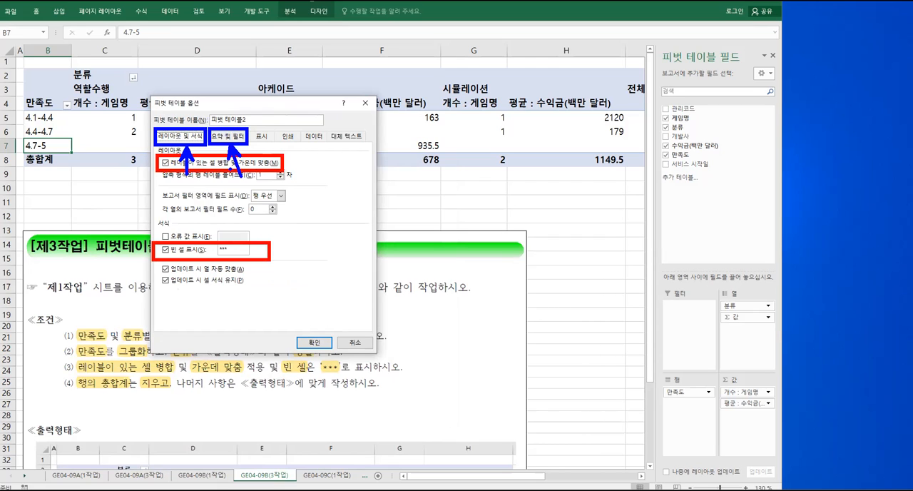
mouse_move(56, 356)
mouse_down()
mouse_move(350, 405)
mouse_move(413, 394)
mouse_up()
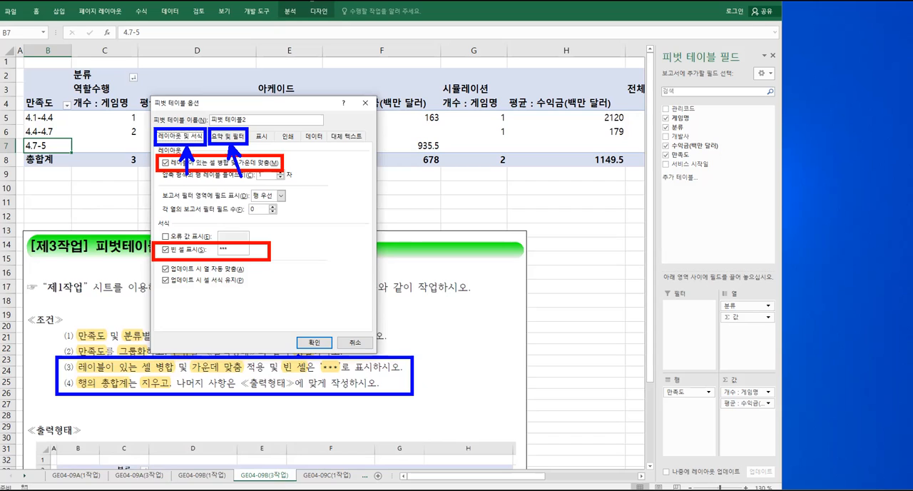
mouse_move(293, 331)
mouse_down()
mouse_move(331, 354)
mouse_move(303, 304)
mouse_up()
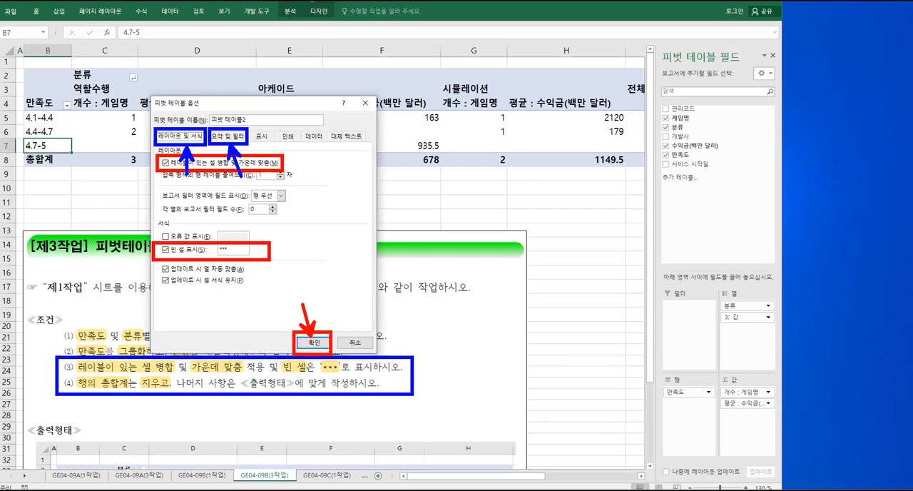
key(Escape)
click(314, 342)
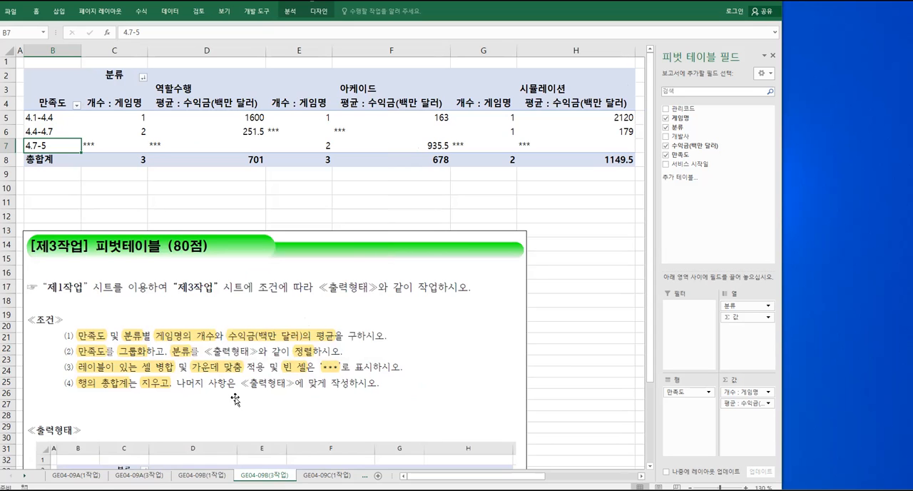
Format the pivot table values in C5:H8 with comma style and center alignment to match the sample output
scroll(235, 400, down, 4)
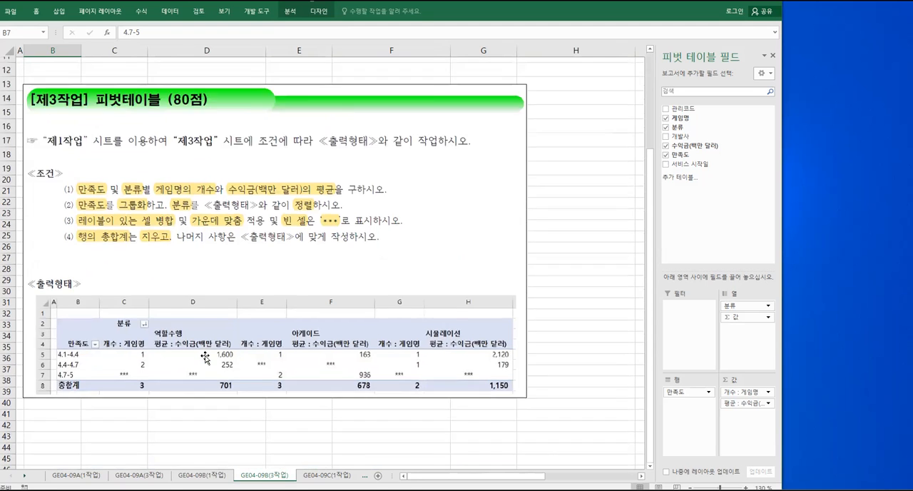
scroll(205, 357, up, 4)
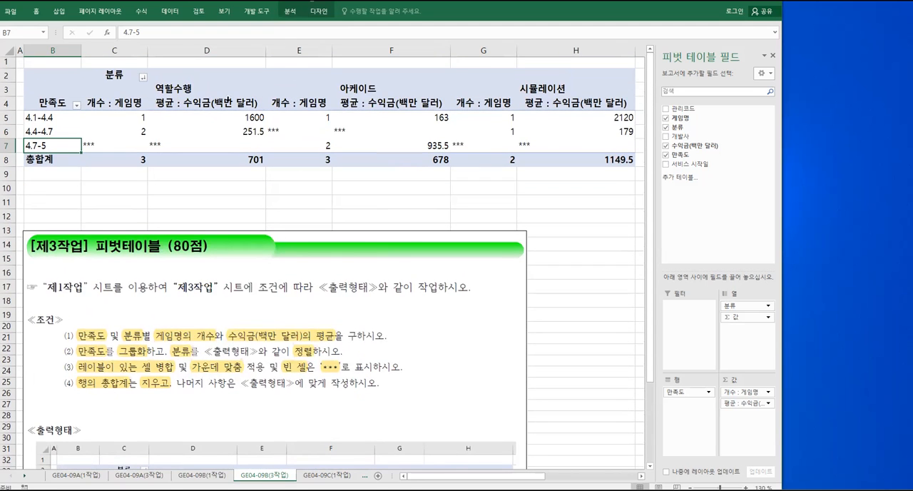
drag(127, 121, 600, 158)
right_click(186, 144)
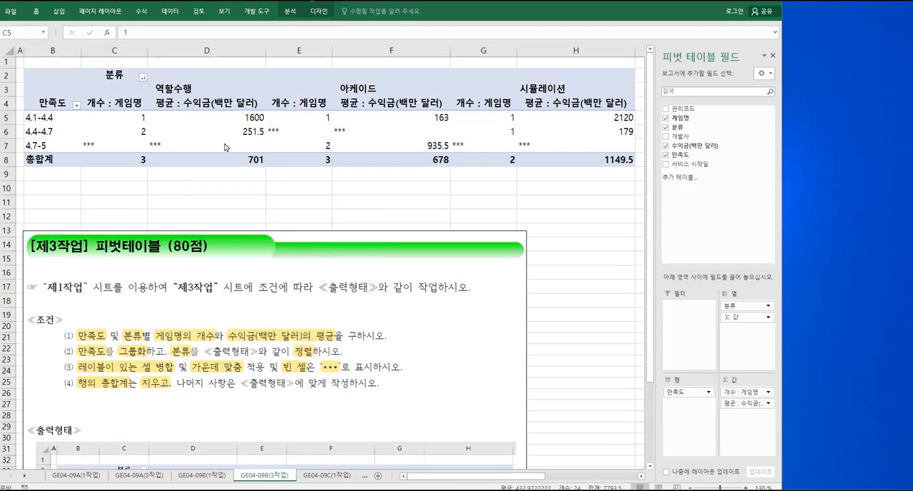
right_click(185, 147)
click(294, 105)
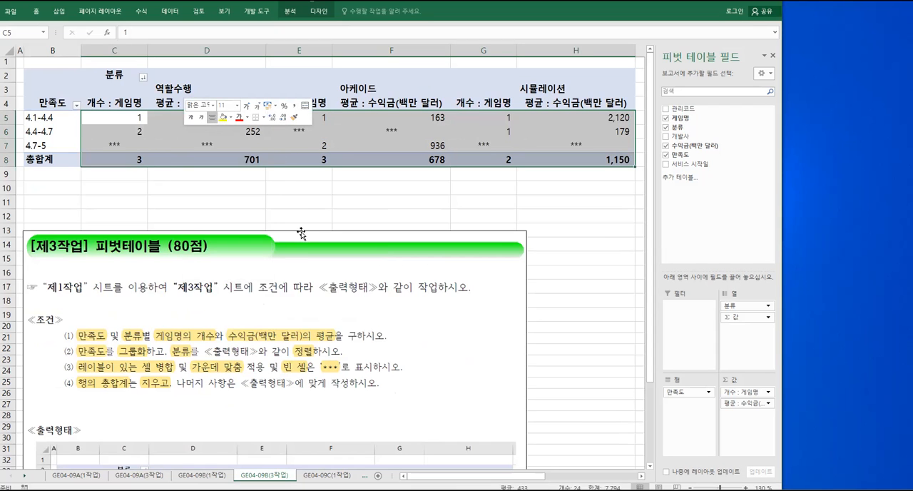
Compare the formatted pivot table values and centered empty-cell markers with the sample output on the GE04-09B(3작업) sheet
scroll(301, 233, down, 4)
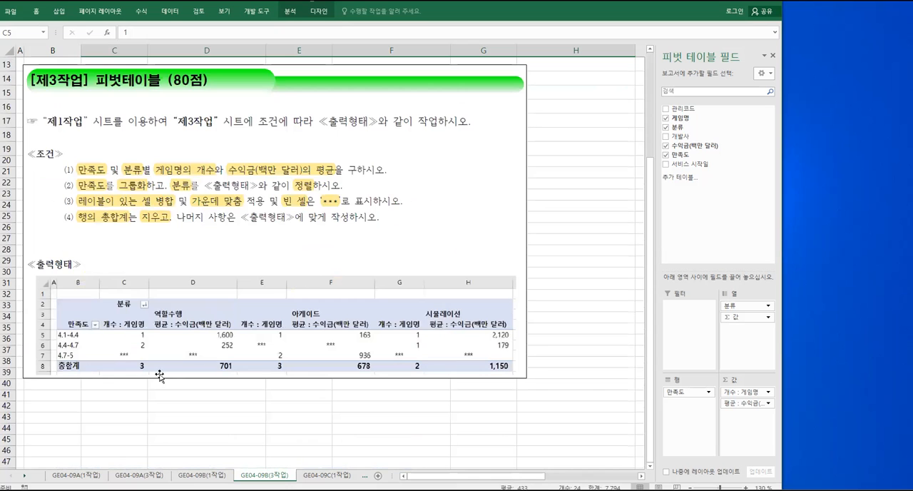
scroll(242, 329, up, 4)
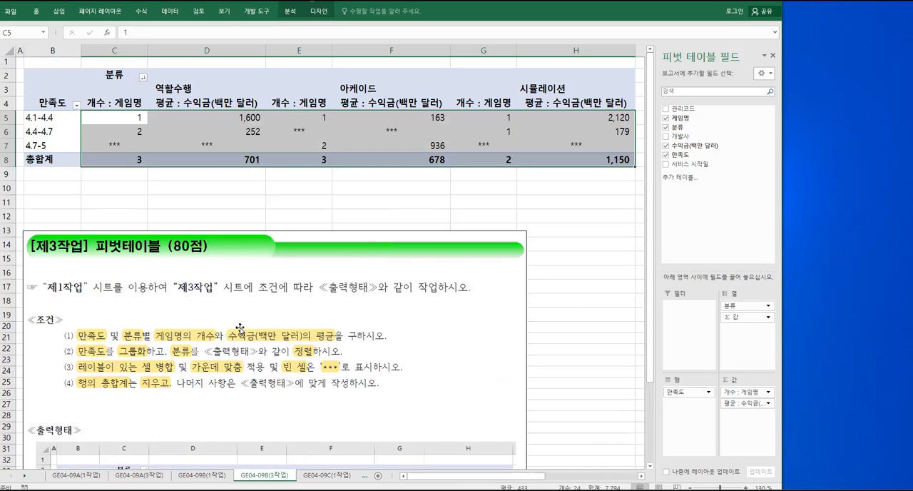
scroll(240, 329, down, 4)
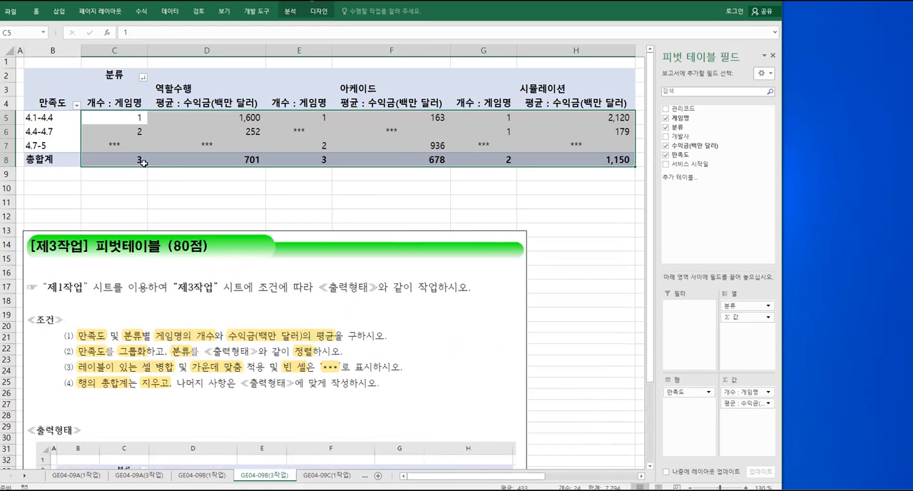
click(90, 91)
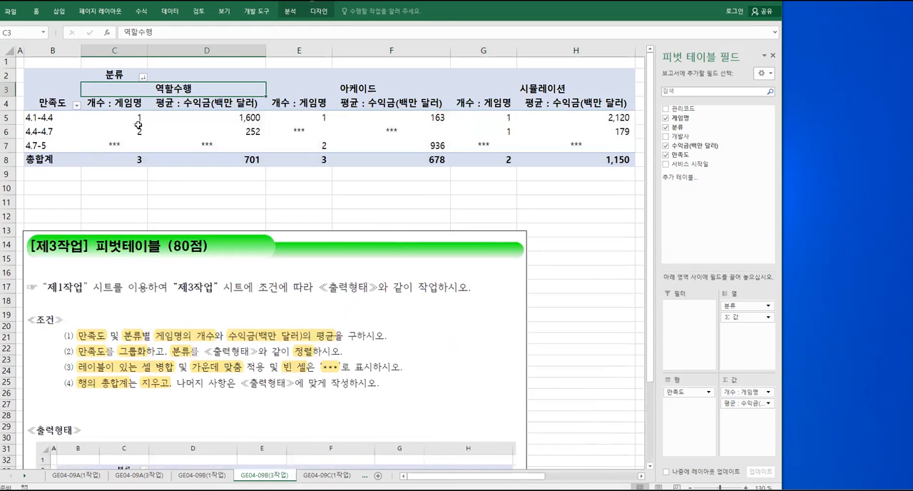
click(139, 128)
scroll(171, 261, down, 4)
scroll(171, 261, up, 4)
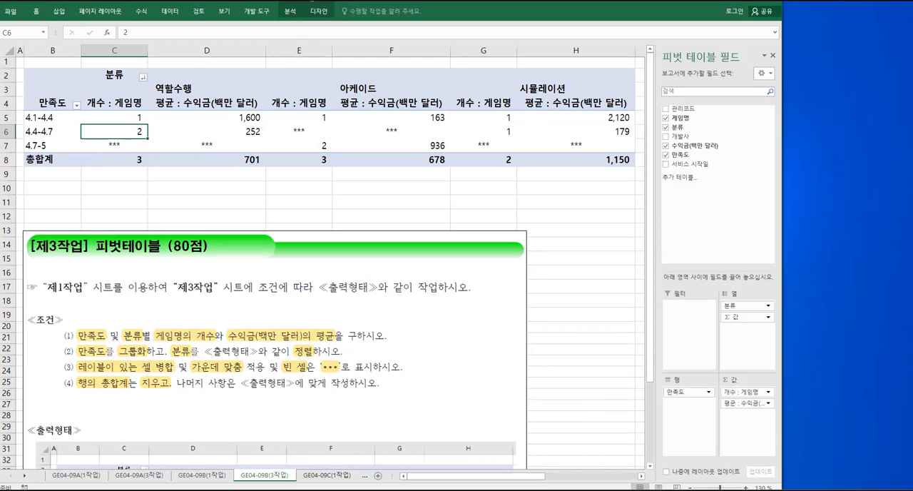
Switch to the GE04-09C(1작업) sheet with the camp participation table
click(328, 476)
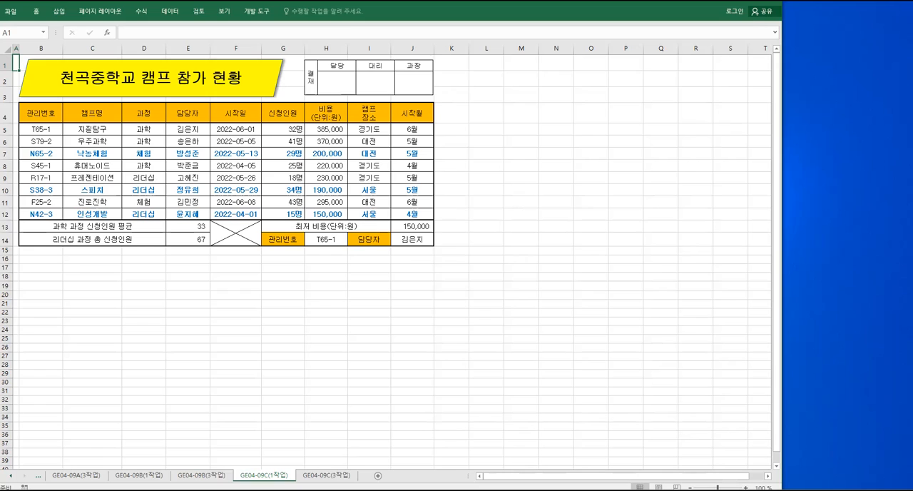
mouse_move(237, 468)
mouse_down()
mouse_move(236, 475)
mouse_move(305, 485)
mouse_move(267, 426)
mouse_up()
drag(245, 392, 247, 411)
mouse_move(262, 371)
mouse_down()
mouse_move(267, 390)
mouse_move(309, 377)
mouse_move(324, 419)
mouse_up()
mouse_move(335, 381)
mouse_down()
mouse_move(364, 407)
mouse_move(377, 389)
mouse_move(378, 409)
mouse_up()
mouse_move(387, 384)
mouse_down()
mouse_move(389, 412)
mouse_move(404, 422)
mouse_up()
mouse_move(407, 390)
mouse_down()
mouse_move(423, 385)
mouse_move(437, 399)
mouse_move(443, 390)
mouse_up()
drag(443, 390, 446, 419)
drag(460, 386, 461, 387)
drag(463, 391, 469, 413)
mouse_move(457, 407)
mouse_down()
mouse_move(459, 418)
mouse_move(471, 410)
mouse_up()
drag(460, 410, 486, 410)
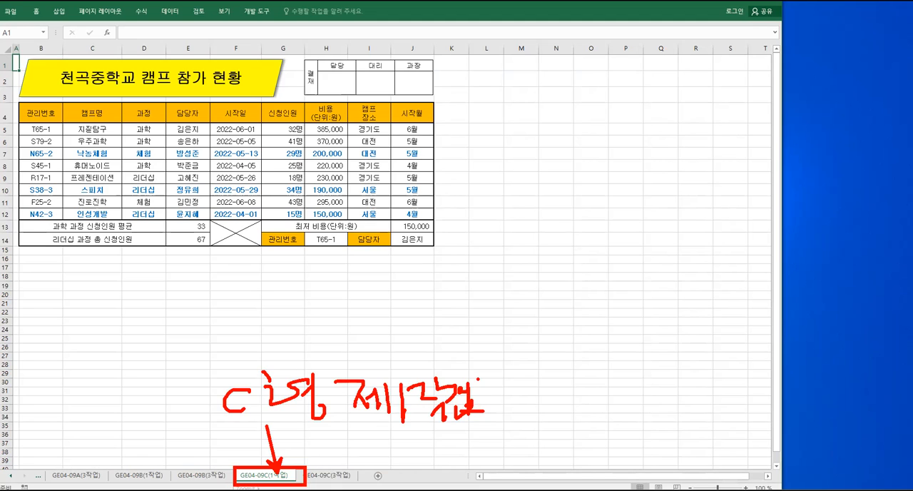
key(Escape)
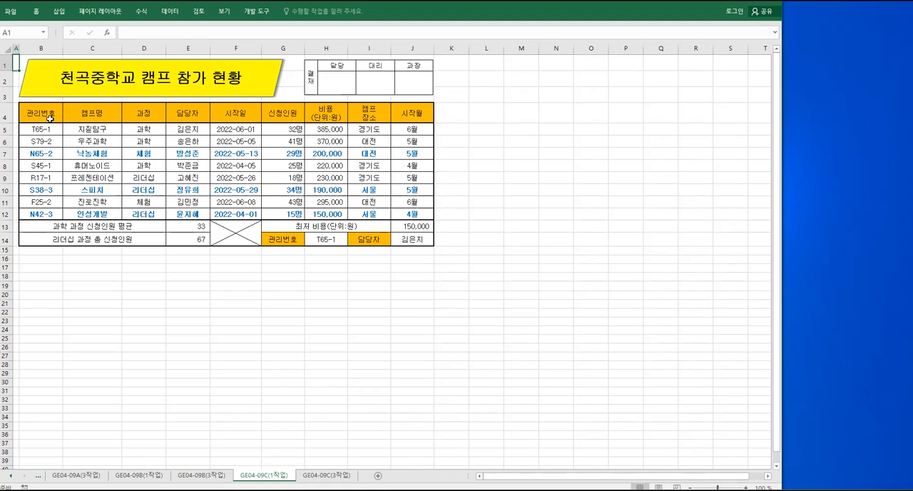
Create a pivot table from B4:H12 of GE04-09C(1작업), placed at cell B2 of the existing GE04-09C(3작업) sheet
drag(42, 113, 327, 216)
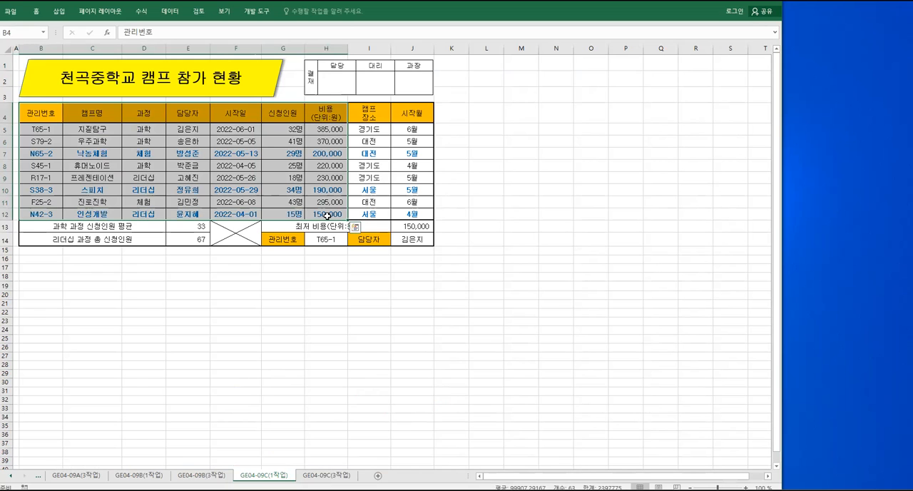
click(59, 13)
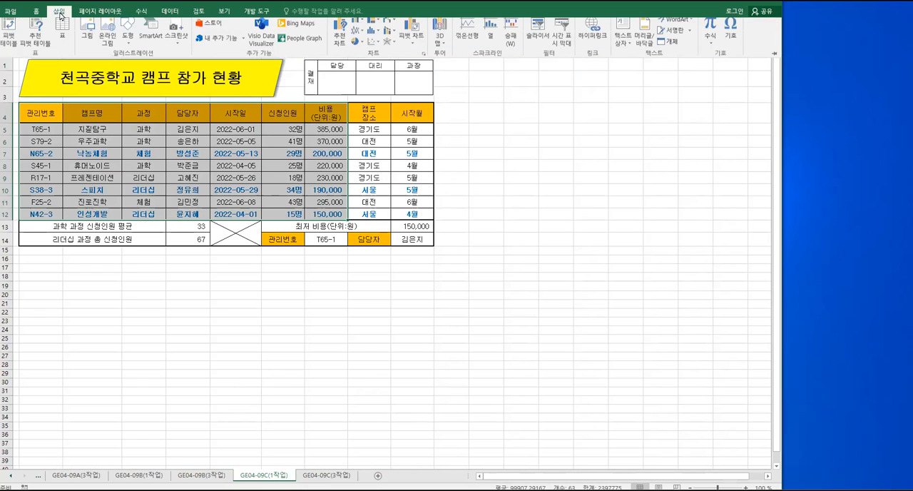
click(10, 45)
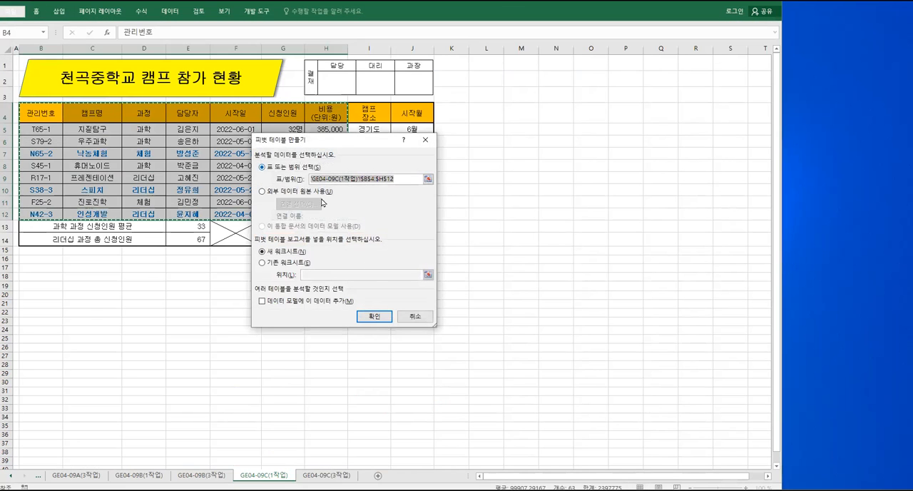
click(280, 264)
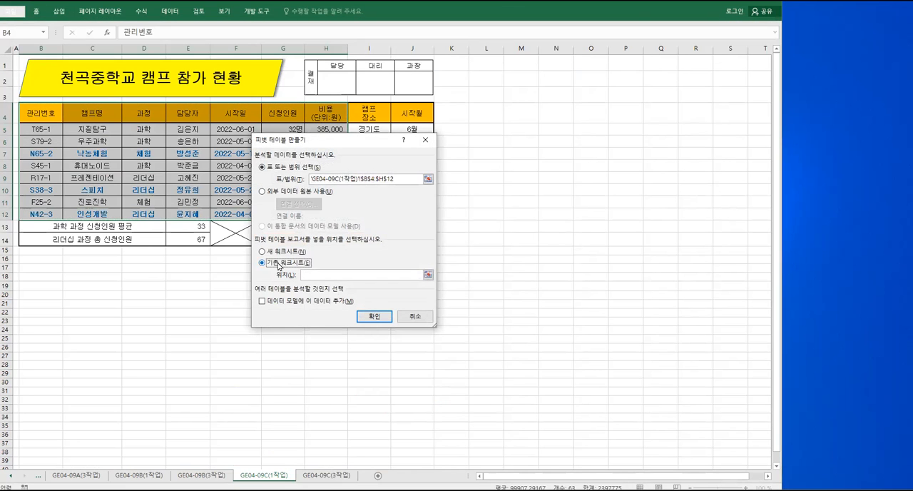
click(306, 275)
click(326, 475)
click(41, 69)
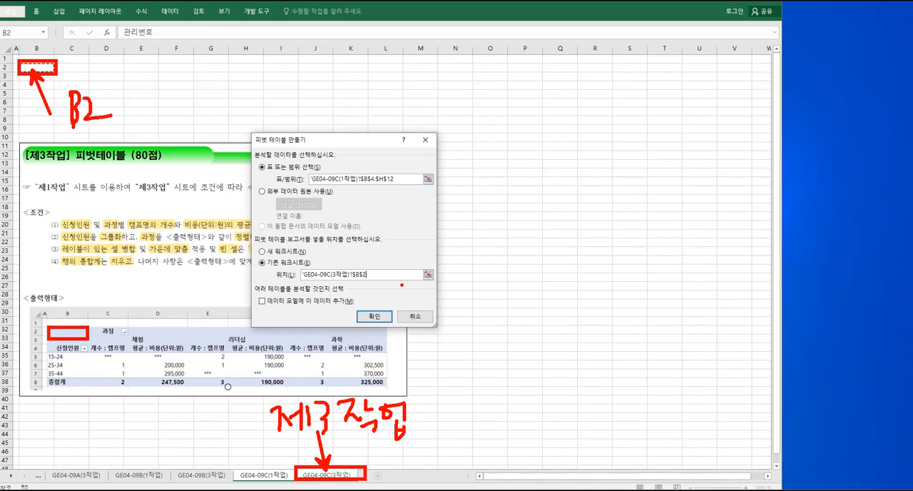
click(374, 316)
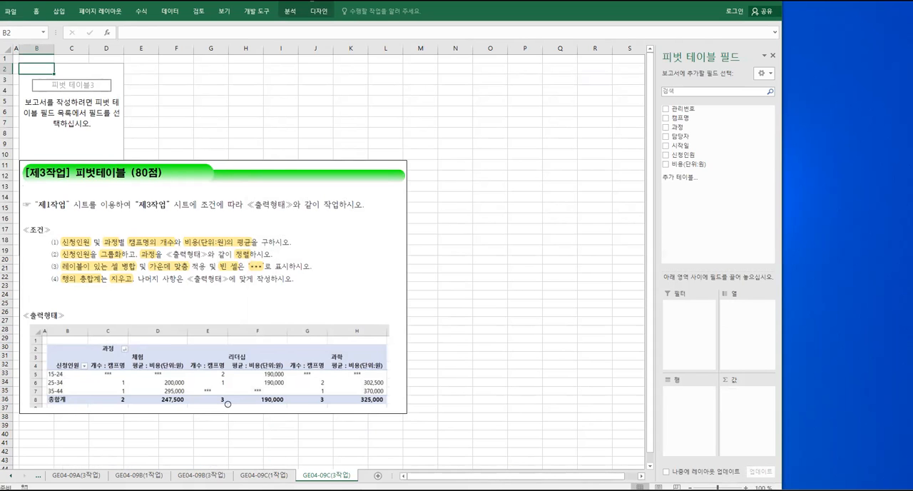
Examine condition (1) and the sample output to work out which fields go into rows, columns and values
ctrl+scroll(227, 404, up, 2)
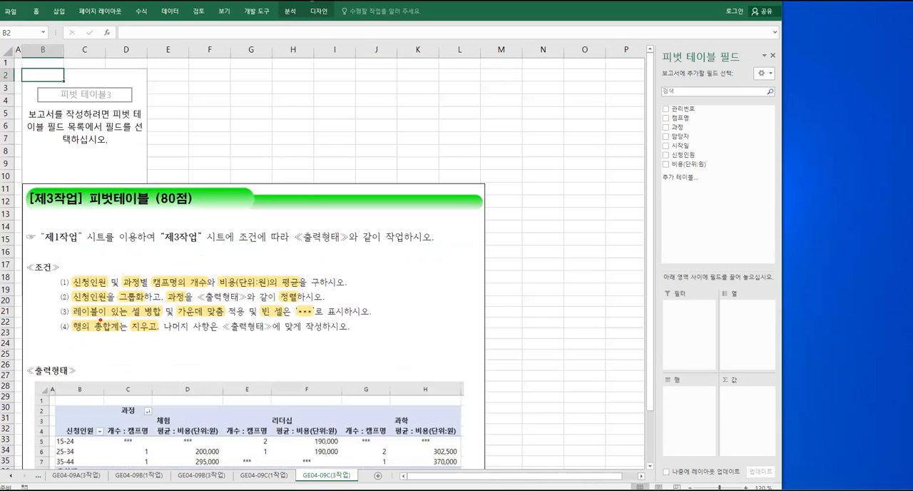
drag(69, 271, 106, 290)
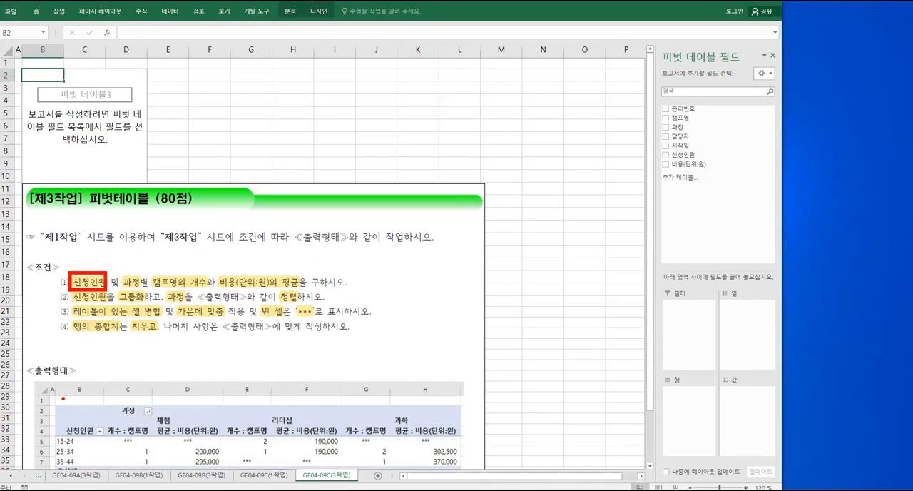
drag(62, 418, 101, 440)
mouse_move(64, 235)
mouse_down()
mouse_move(69, 257)
mouse_move(82, 242)
mouse_move(144, 293)
mouse_up()
drag(116, 403, 146, 421)
mouse_move(115, 369)
mouse_down()
mouse_move(118, 381)
mouse_move(141, 370)
mouse_move(143, 398)
mouse_up()
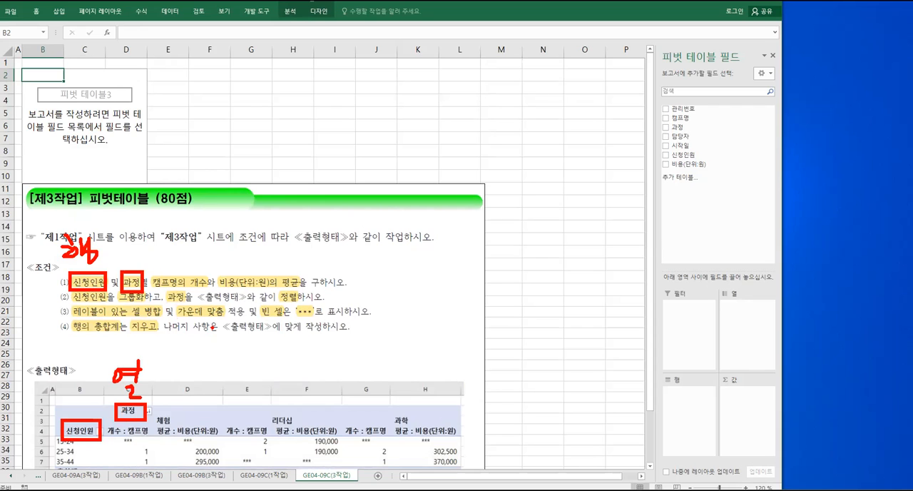
drag(149, 270, 308, 293)
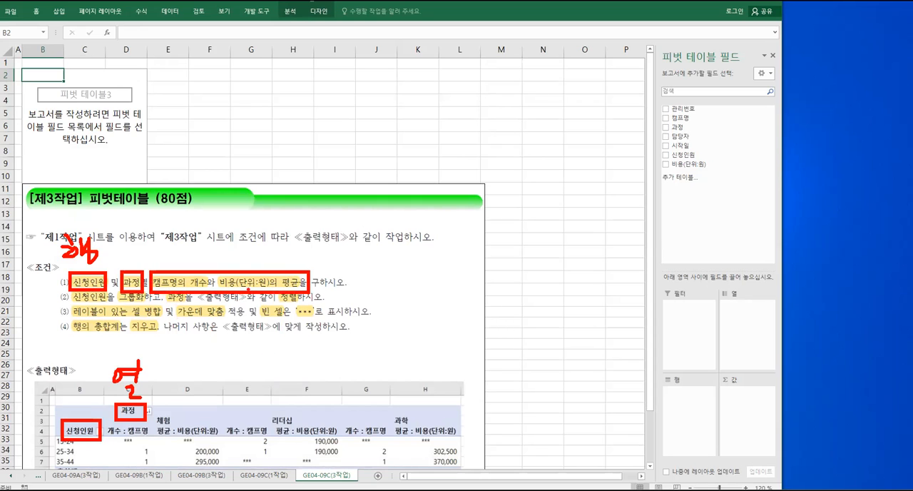
mouse_move(112, 239)
mouse_down()
mouse_move(118, 251)
mouse_move(132, 237)
mouse_move(136, 264)
mouse_move(155, 257)
mouse_up()
mouse_move(174, 240)
mouse_down()
mouse_move(198, 241)
mouse_move(194, 253)
mouse_up()
drag(206, 237, 206, 254)
mouse_move(206, 248)
mouse_down()
mouse_move(220, 248)
mouse_move(191, 271)
mouse_up()
mouse_move(200, 256)
mouse_down()
mouse_move(200, 268)
mouse_move(216, 270)
mouse_up()
drag(56, 391, 72, 396)
drag(66, 400, 79, 411)
drag(89, 393, 92, 418)
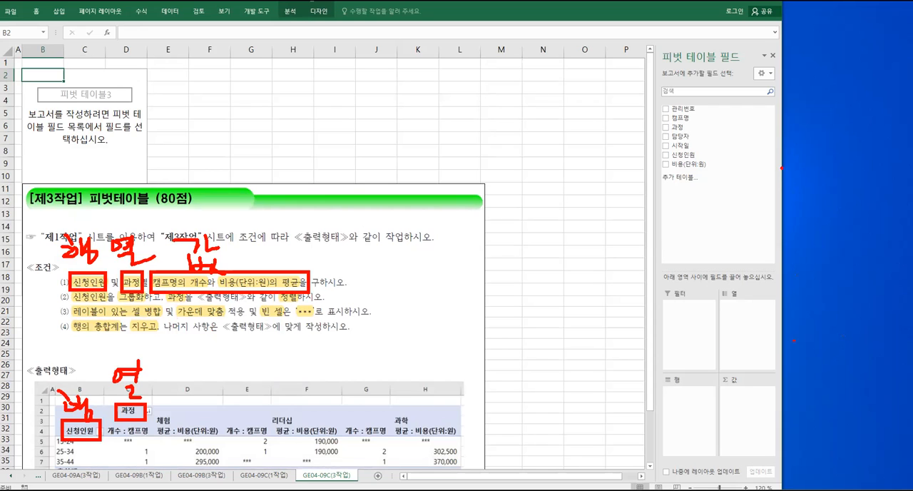
drag(657, 103, 775, 457)
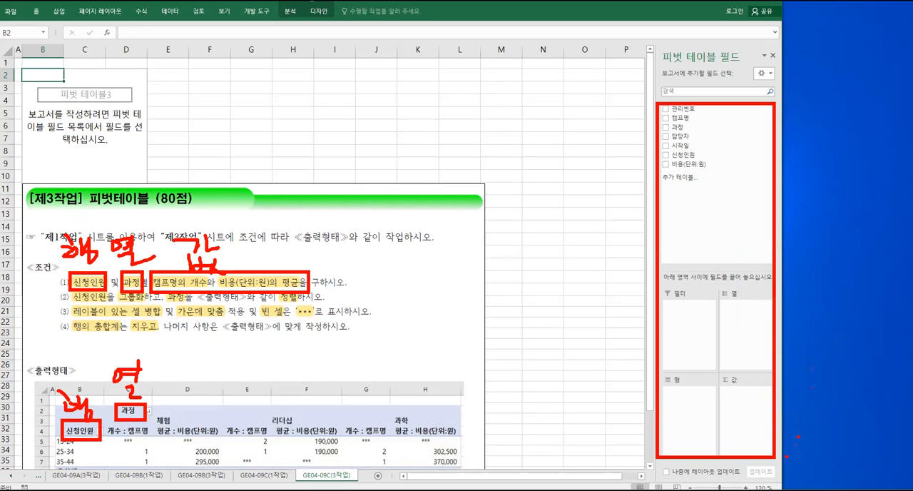
key(Escape)
Place 신청인원 in the rows, 과정 in the columns, and 캠프명 and 비용(단위:원) in the values of the pivot table
drag(689, 158, 703, 414)
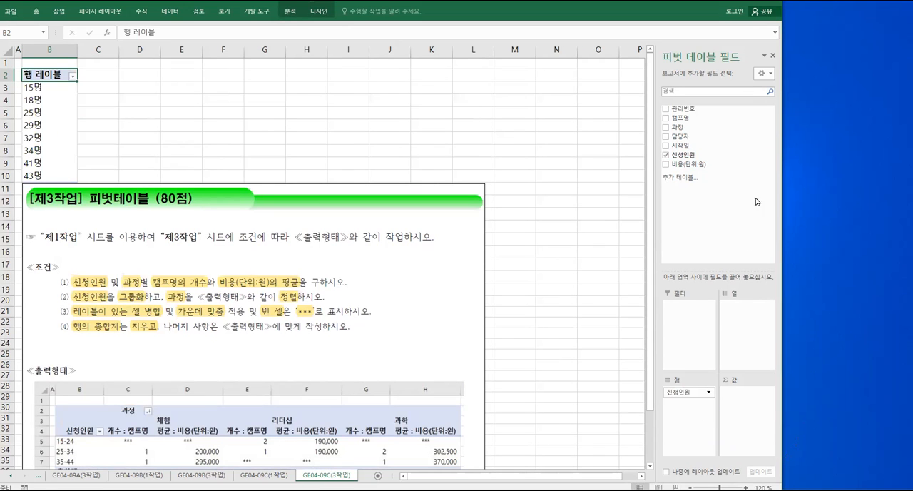
drag(678, 127, 735, 309)
drag(681, 117, 753, 403)
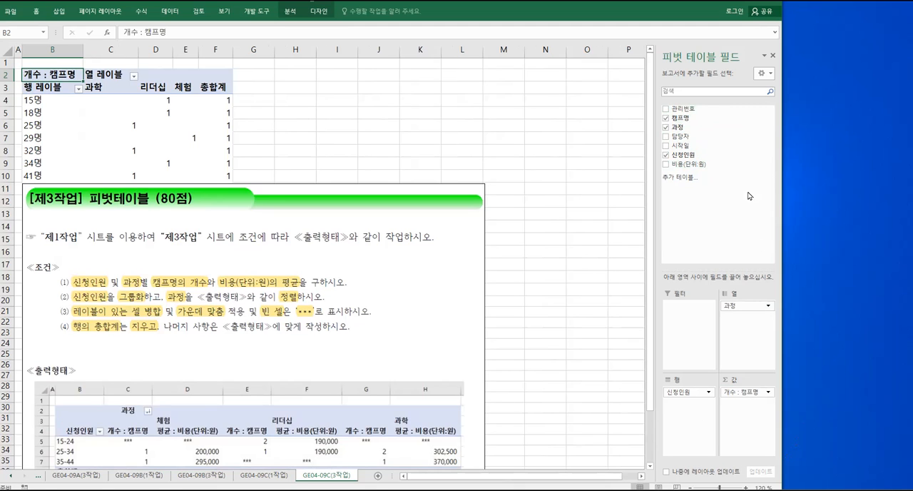
drag(690, 166, 749, 412)
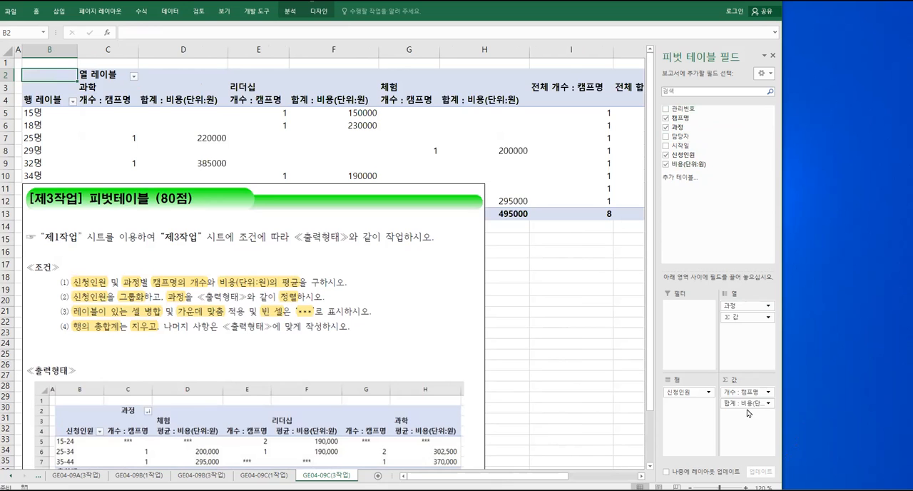
In the value field settings of 비용(단위:원), choose 평균 as the summary function
click(768, 404)
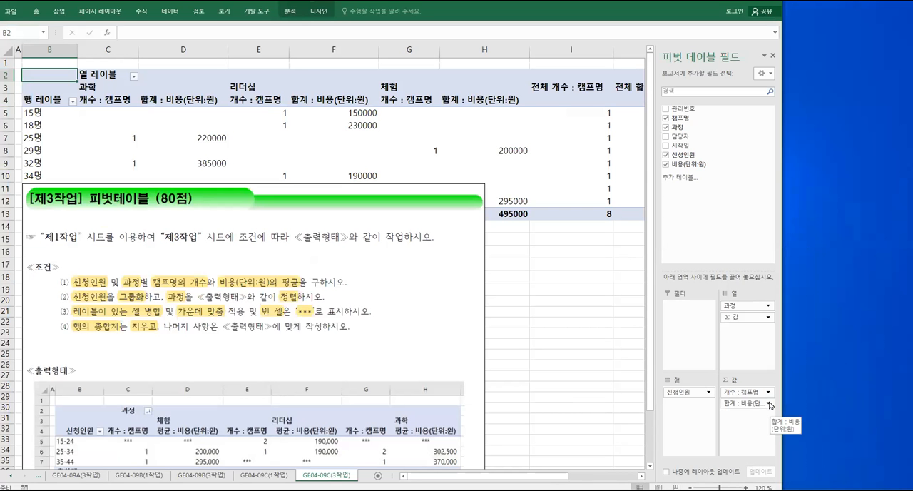
click(770, 403)
click(763, 394)
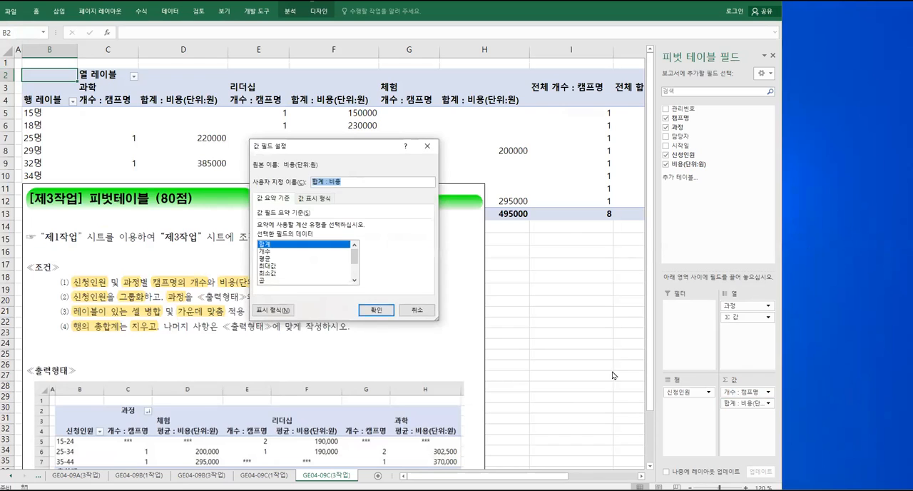
click(268, 259)
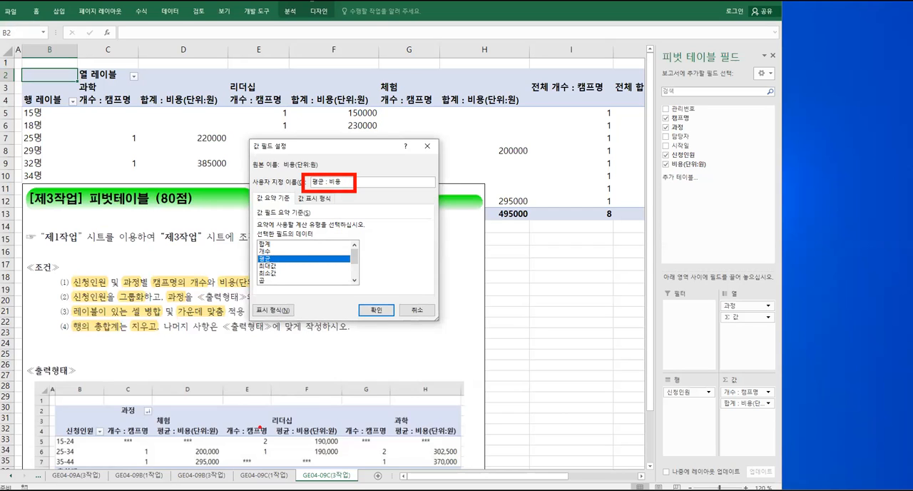
Complete the custom name of the cost value field as 평균 : 비용(단위:원) to match the sample output and apply the settings
mouse_move(152, 425)
mouse_down()
mouse_move(180, 437)
mouse_move(224, 438)
mouse_up()
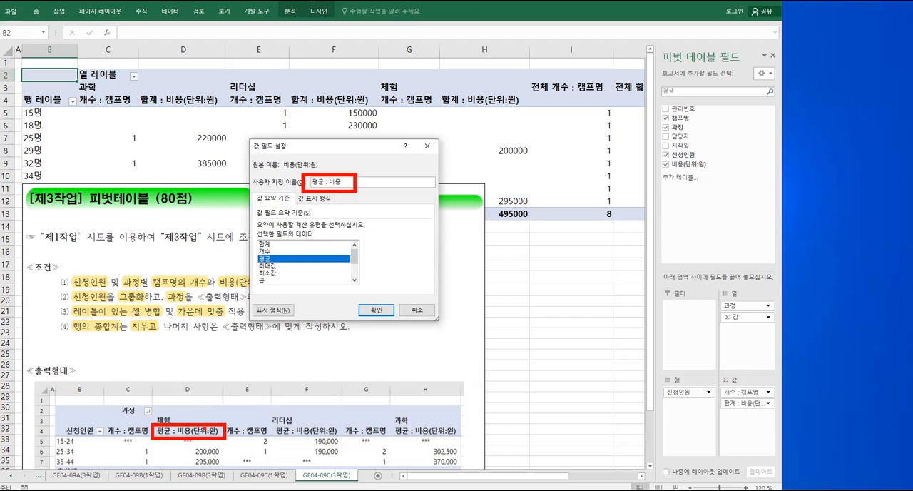
drag(206, 421, 311, 190)
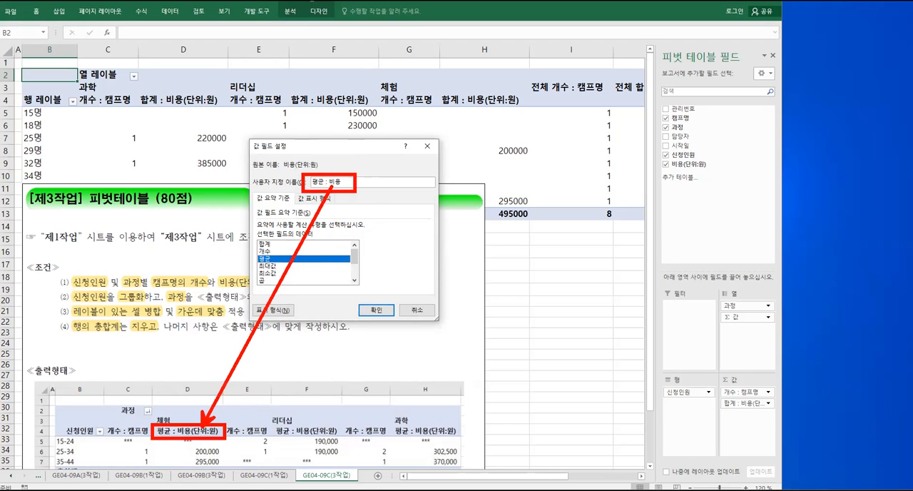
key(Escape)
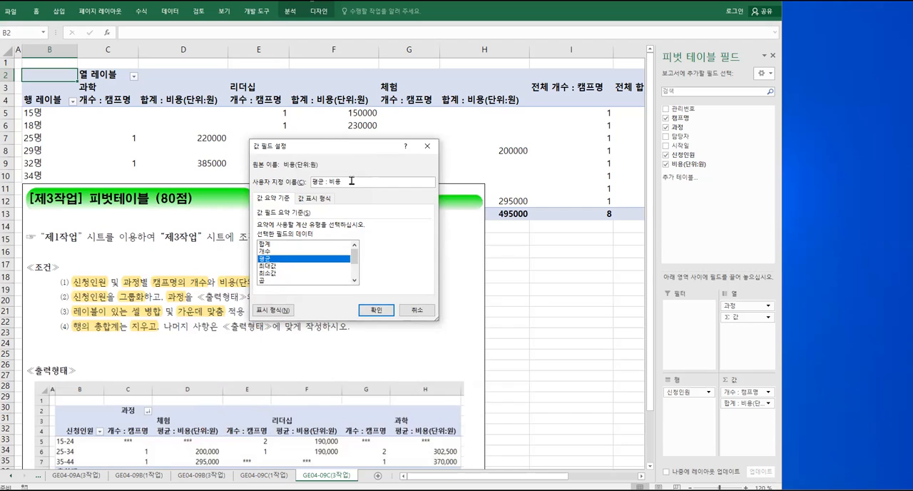
text((단위:원))
drag(322, 151, 292, 204)
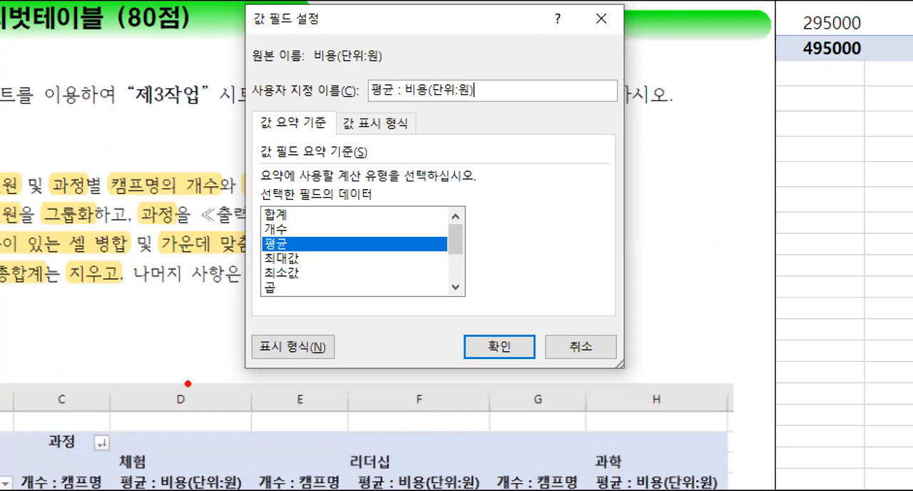
mouse_move(110, 471)
mouse_down()
mouse_move(148, 488)
mouse_move(256, 490)
mouse_up()
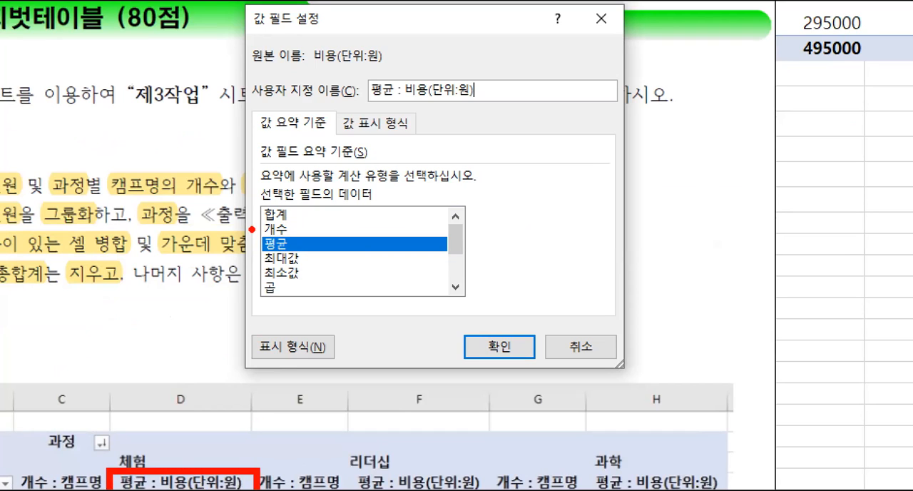
drag(250, 227, 301, 256)
mouse_move(361, 74)
mouse_down()
mouse_move(441, 111)
mouse_move(494, 107)
mouse_up()
mouse_move(428, 104)
mouse_down()
mouse_move(332, 320)
mouse_move(245, 481)
mouse_move(229, 490)
mouse_up()
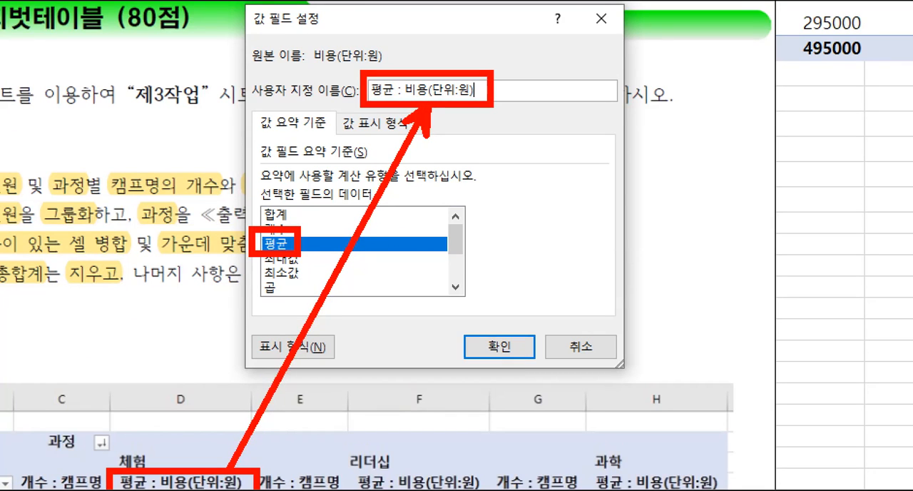
drag(243, 3, 334, 38)
drag(277, 32, 249, 95)
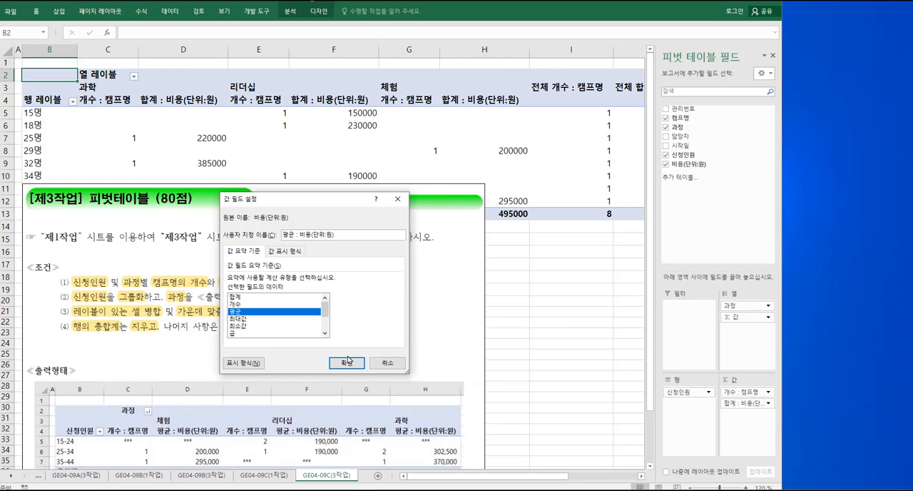
click(499, 347)
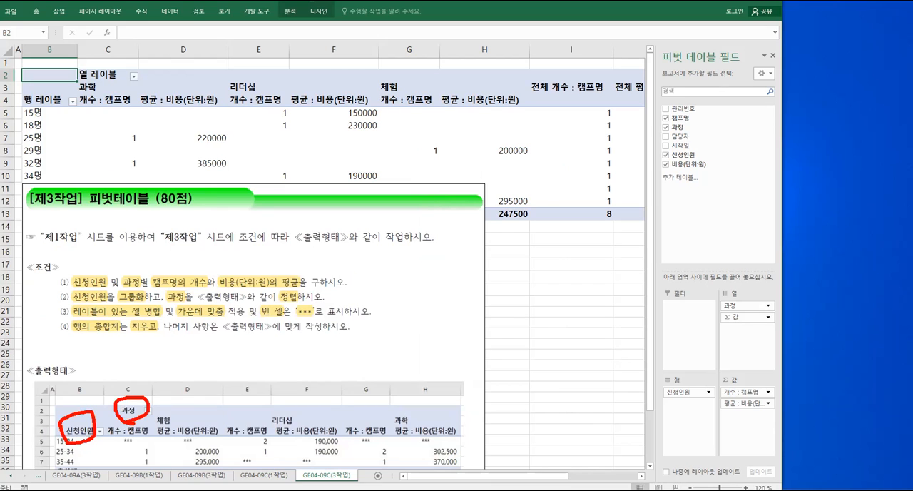
Rename the pivot table's row label in B4 as 신청인원 and its column label in C2 as 과정
click(46, 99)
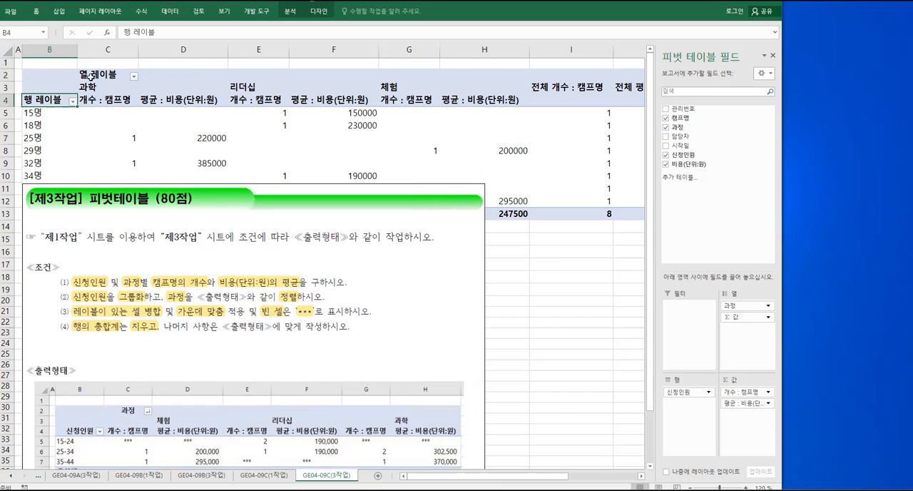
text(신청인)
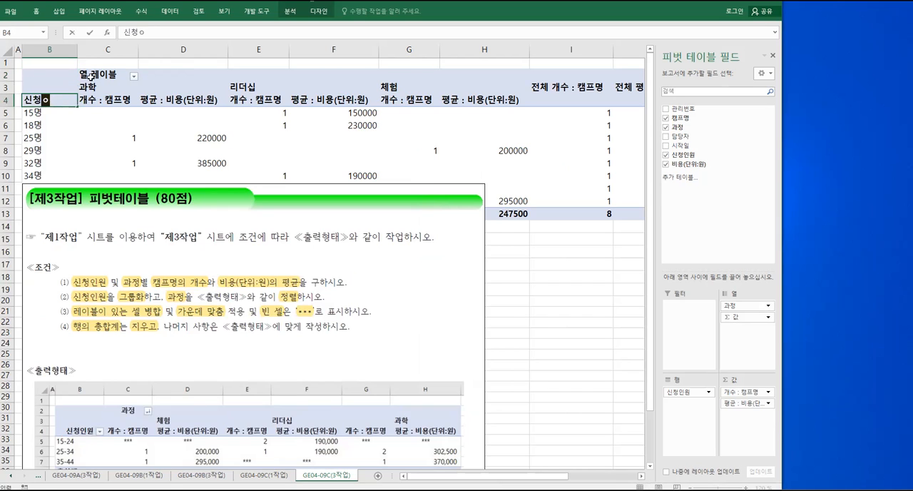
text(원)
key(Return)
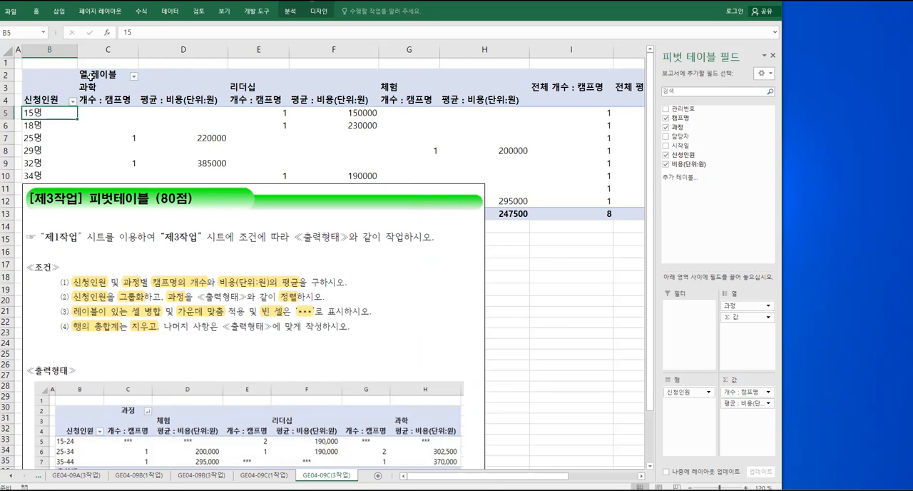
click(89, 74)
text(과정)
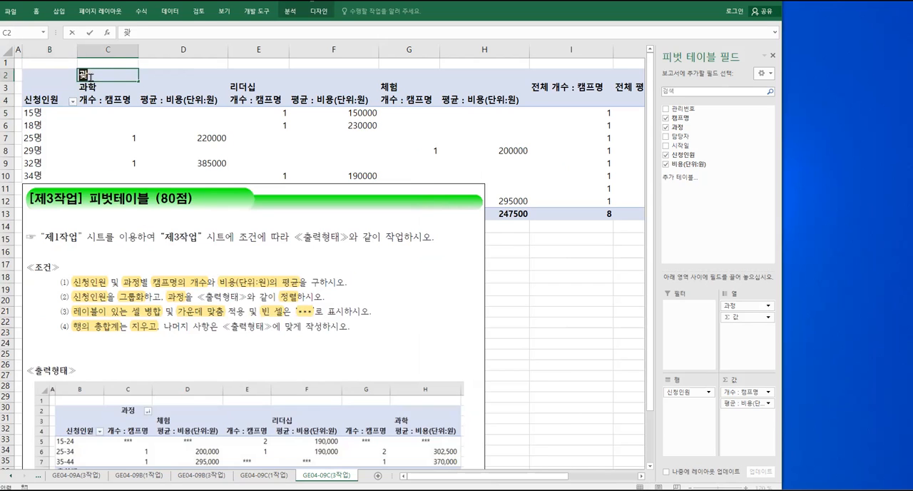
key(Return)
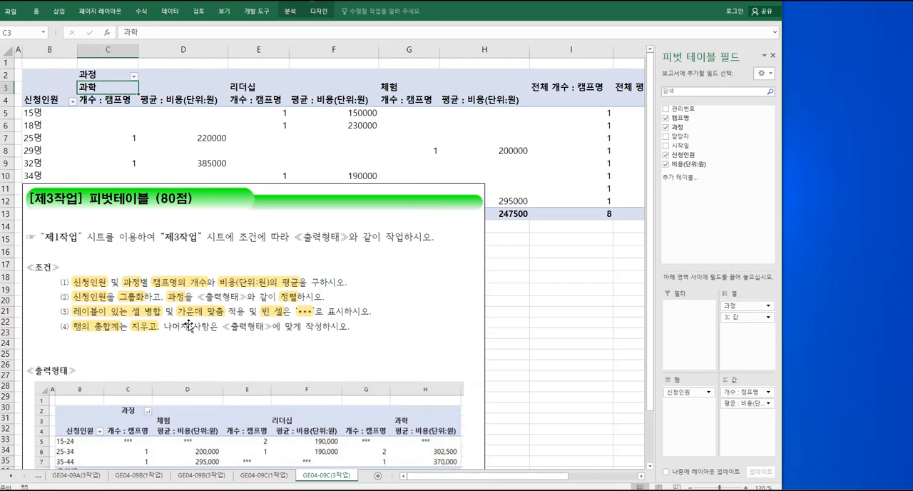
Sort the 과정 column labels in descending text order, following condition (2) and the sample output
mouse_move(164, 292)
mouse_down()
mouse_move(171, 303)
mouse_move(320, 316)
mouse_up()
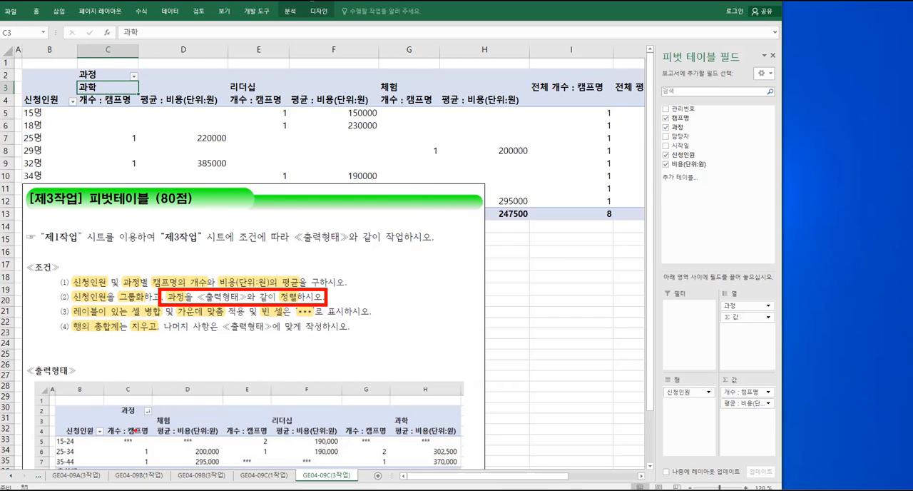
drag(262, 429, 288, 428)
drag(386, 427, 418, 424)
key(Escape)
click(134, 77)
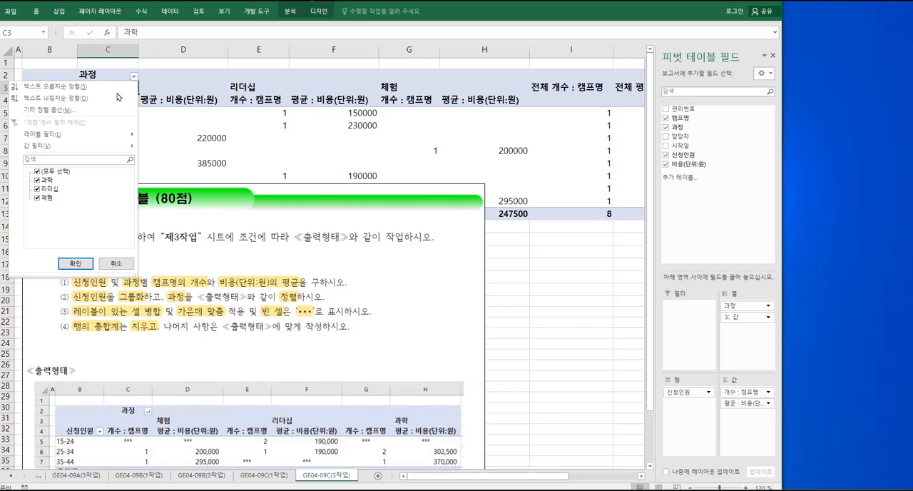
key(ctrl+1)
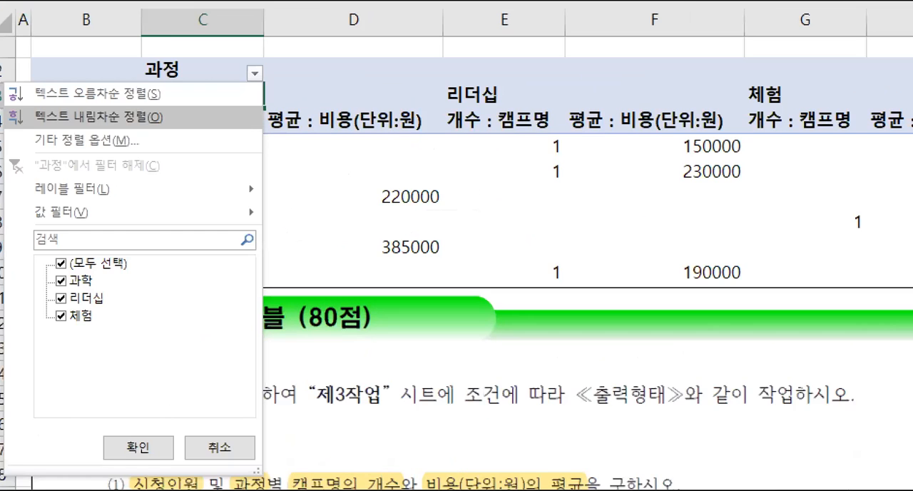
click(160, 77)
mouse_move(282, 80)
mouse_down()
mouse_move(253, 68)
mouse_move(283, 83)
mouse_up()
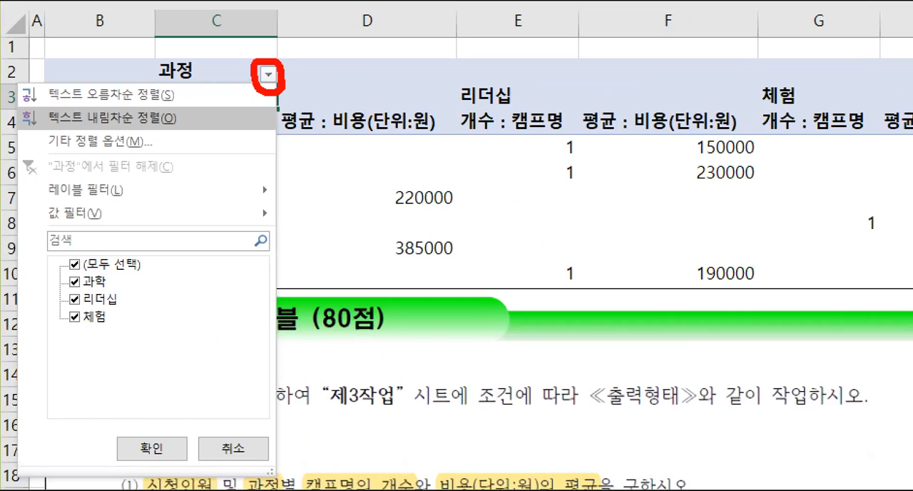
drag(42, 107, 179, 133)
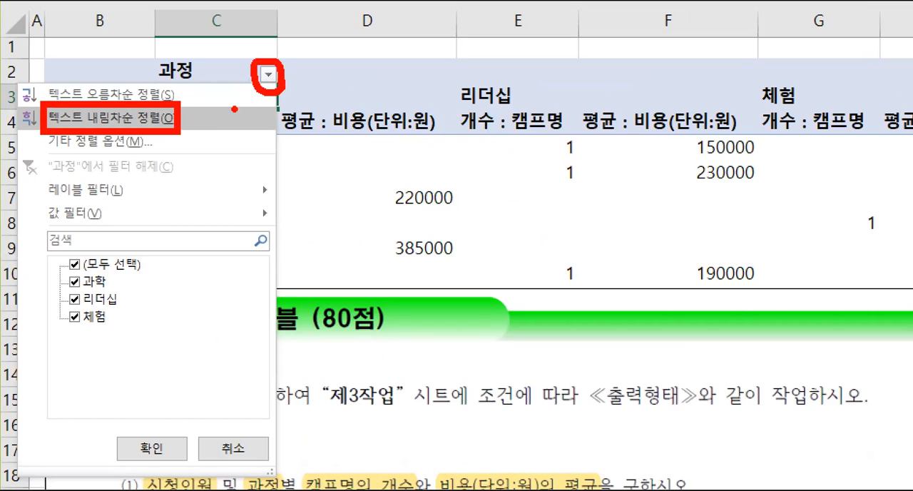
drag(282, 136, 269, 91)
drag(129, 137, 150, 189)
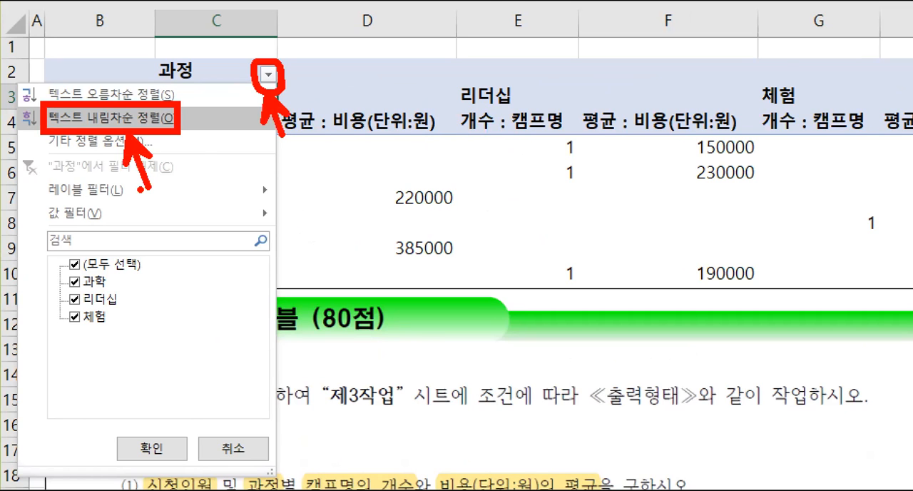
key(Escape)
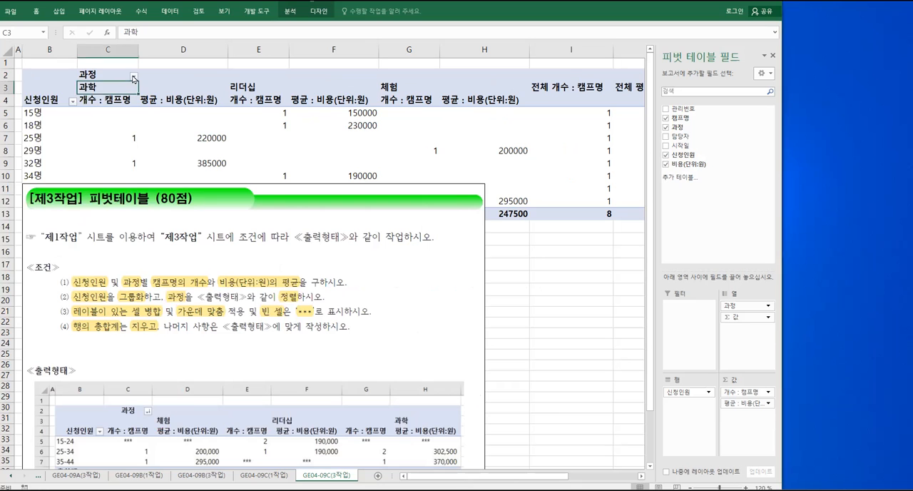
click(133, 78)
click(123, 98)
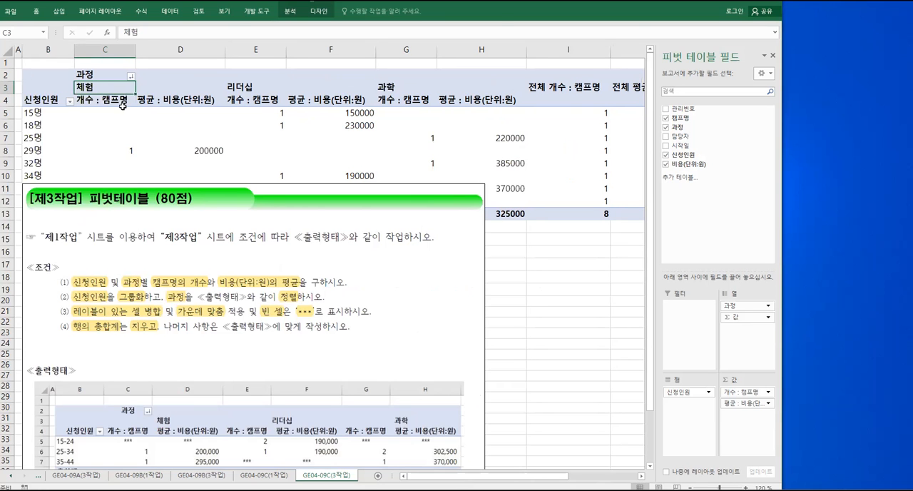
key(ctrl+1)
click(168, 74)
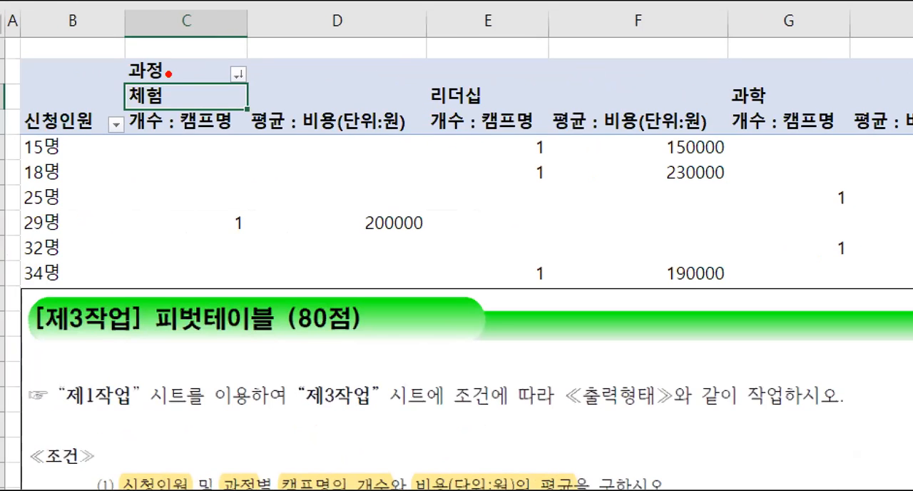
mouse_move(244, 87)
mouse_down()
mouse_move(214, 76)
mouse_move(258, 68)
mouse_move(250, 84)
mouse_up()
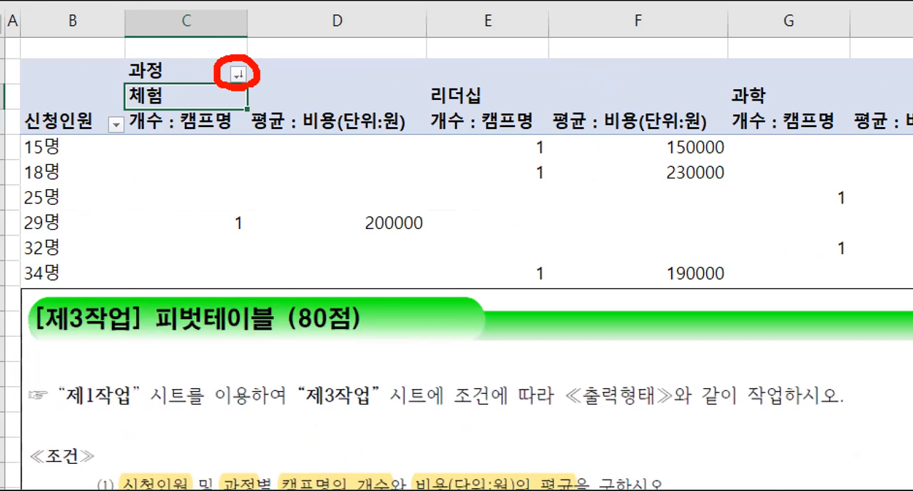
key(Escape)
Examine the 신청인원 ranges in the sample output to work out the start, end and interval for grouping
click(163, 364)
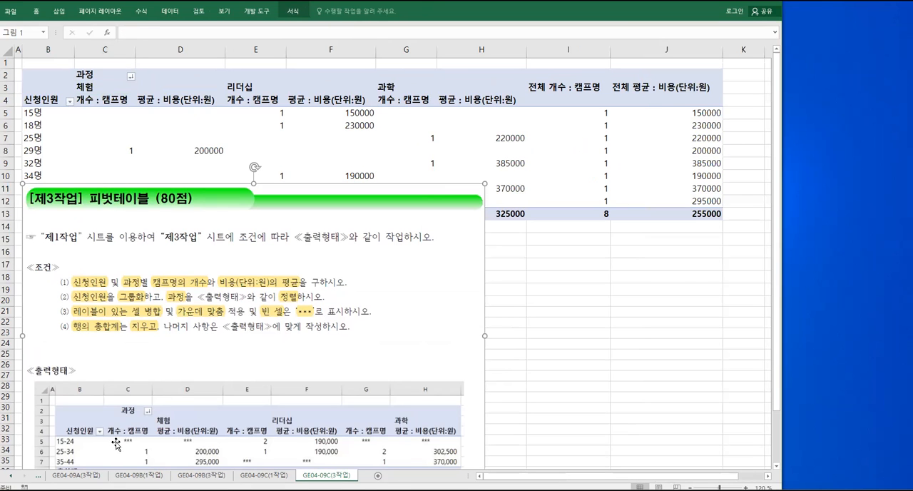
key(ctrl+1)
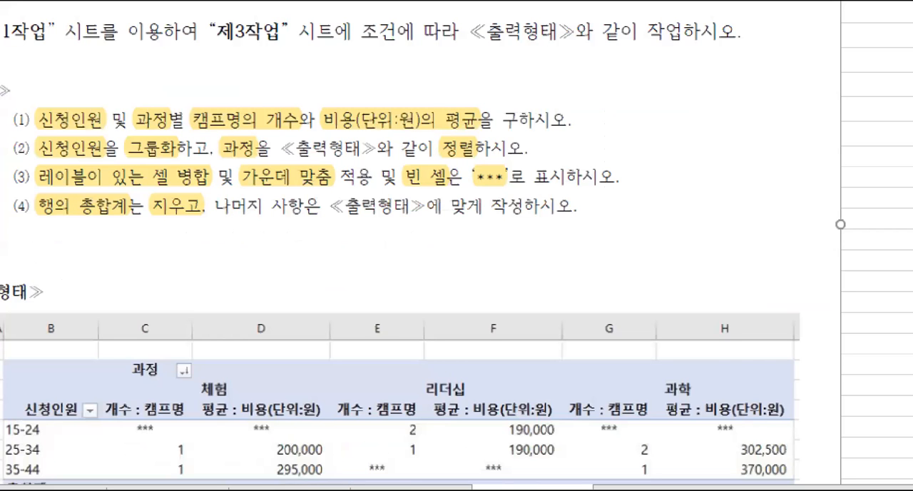
drag(47, 354, 143, 429)
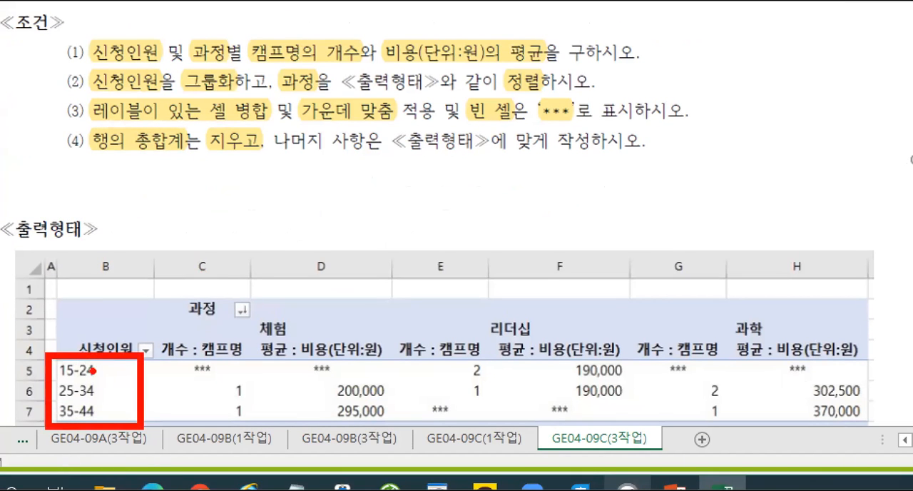
drag(60, 379, 77, 379)
drag(199, 193, 200, 239)
mouse_move(224, 194)
mouse_down()
mouse_move(214, 241)
mouse_move(255, 193)
mouse_up()
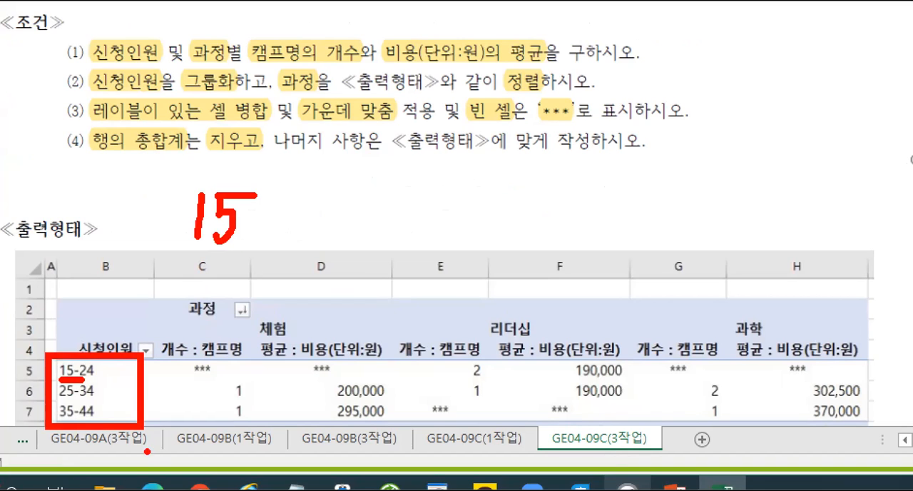
drag(78, 420, 106, 421)
mouse_move(191, 255)
mouse_down()
mouse_move(191, 277)
mouse_move(221, 275)
mouse_move(189, 304)
mouse_up()
mouse_move(232, 257)
mouse_down()
mouse_move(230, 266)
mouse_move(266, 270)
mouse_up()
drag(251, 238, 236, 314)
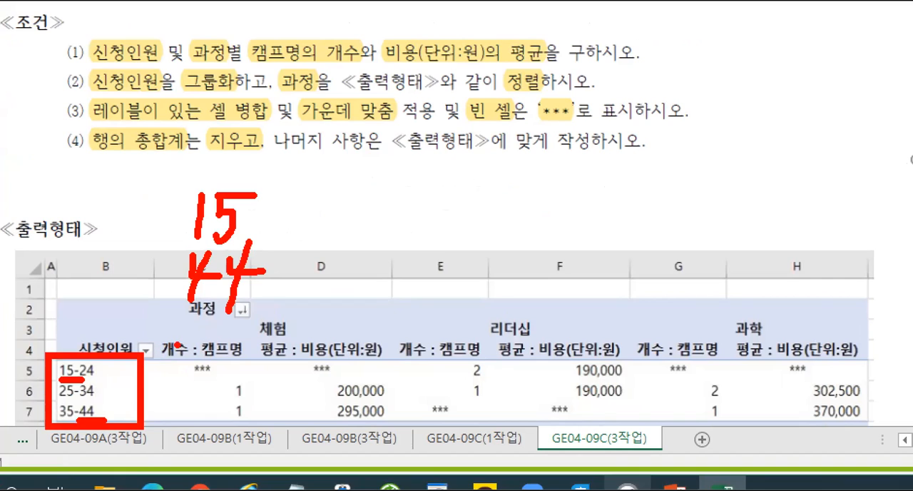
key(b)
mouse_move(193, 339)
mouse_down()
mouse_move(218, 365)
mouse_move(227, 362)
mouse_up()
mouse_move(238, 321)
mouse_down()
mouse_move(235, 360)
mouse_move(276, 354)
mouse_up()
drag(265, 327, 258, 371)
mouse_move(268, 351)
mouse_down()
mouse_move(334, 349)
mouse_move(309, 368)
mouse_up()
drag(314, 330, 377, 335)
drag(348, 351, 383, 348)
mouse_move(419, 332)
mouse_down()
mouse_move(428, 328)
mouse_move(404, 346)
mouse_move(418, 377)
mouse_up()
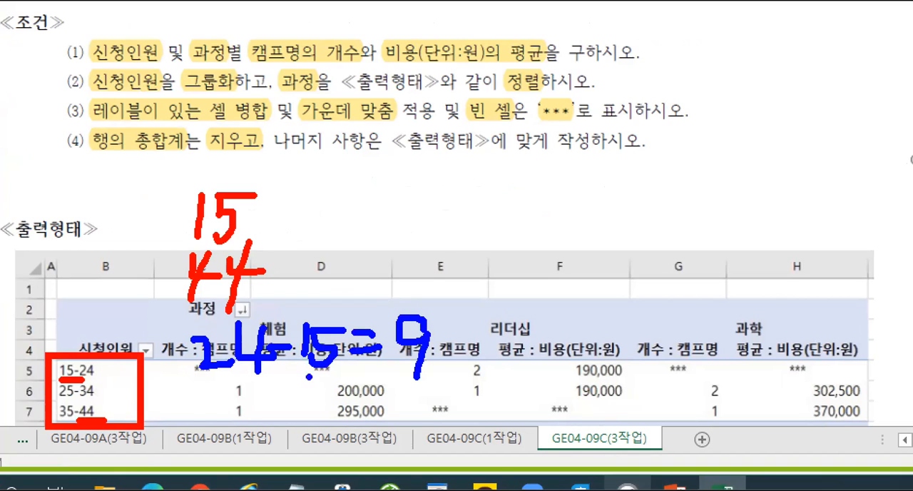
drag(90, 377, 100, 379)
drag(59, 402, 85, 402)
mouse_move(434, 346)
mouse_down()
mouse_move(472, 345)
mouse_move(465, 358)
mouse_up()
drag(489, 317, 497, 370)
drag(515, 330, 557, 329)
drag(518, 345, 558, 349)
drag(568, 319, 587, 370)
mouse_move(595, 328)
mouse_down()
mouse_move(605, 337)
mouse_move(603, 323)
mouse_up()
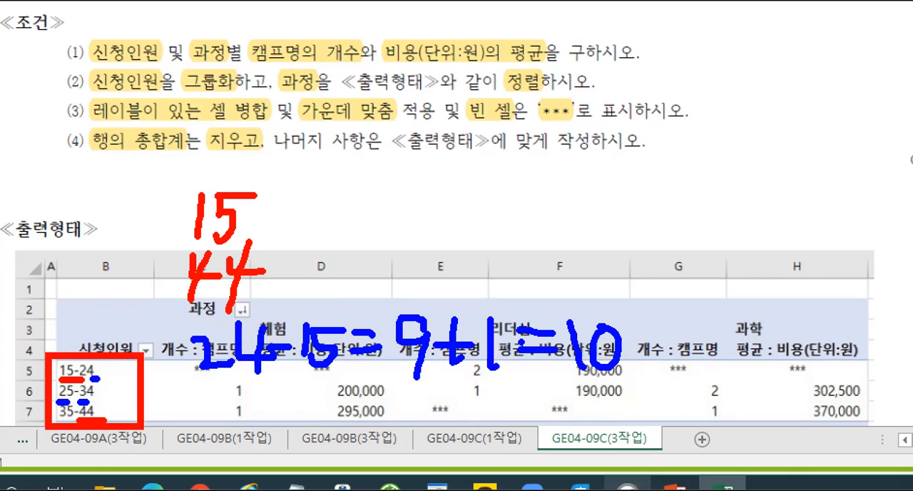
key(Escape)
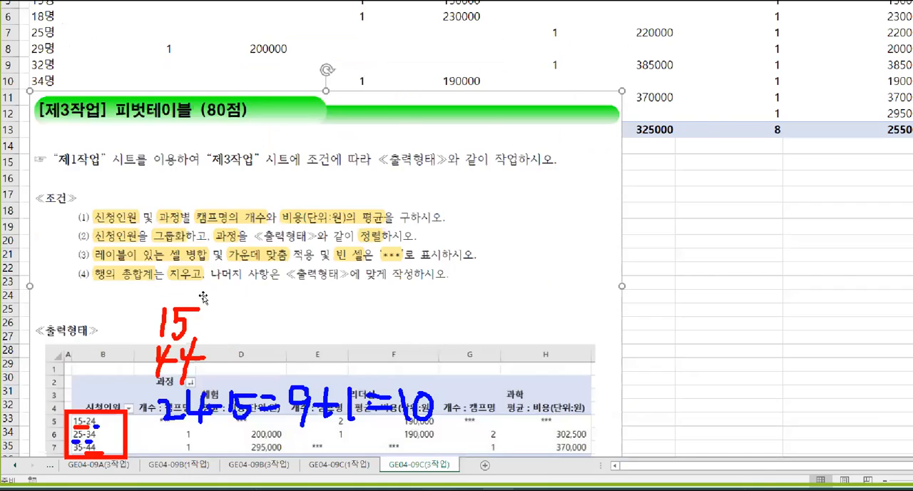
Group the 신청인원 row labels starting at 15, ending at 44, with an interval of 10
click(33, 136)
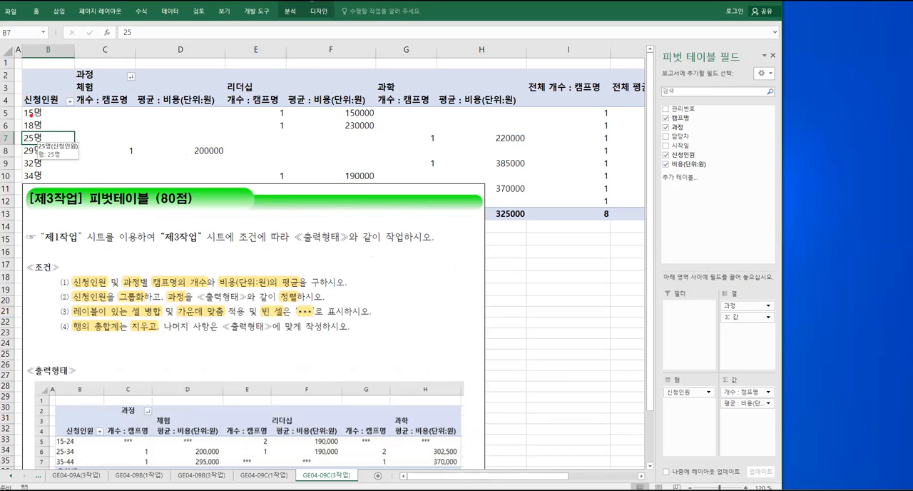
drag(24, 106, 78, 185)
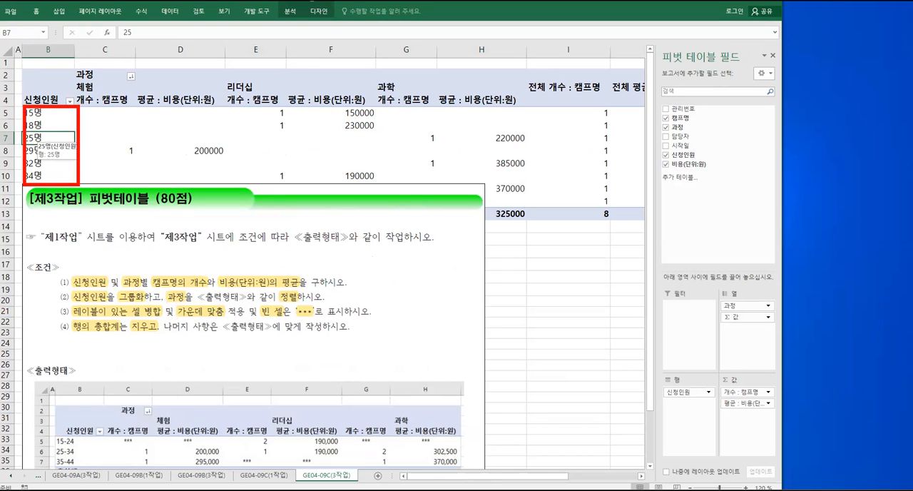
key(Escape)
right_click(56, 141)
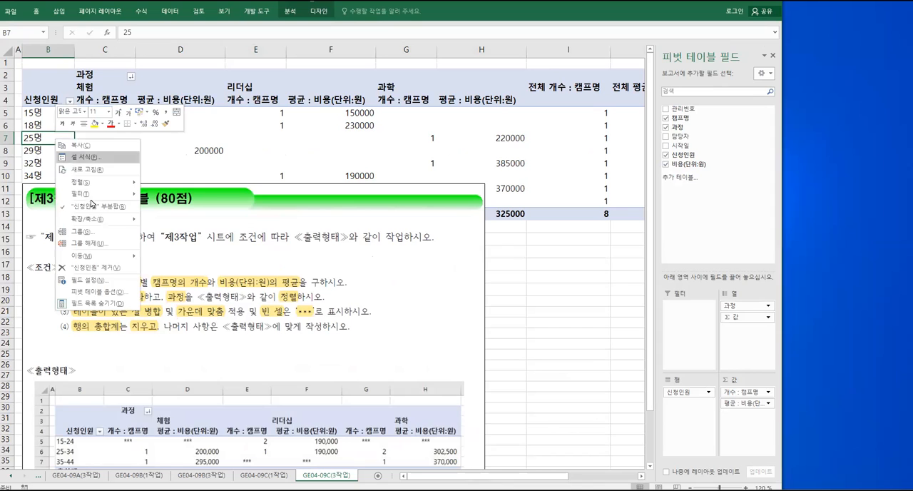
click(92, 232)
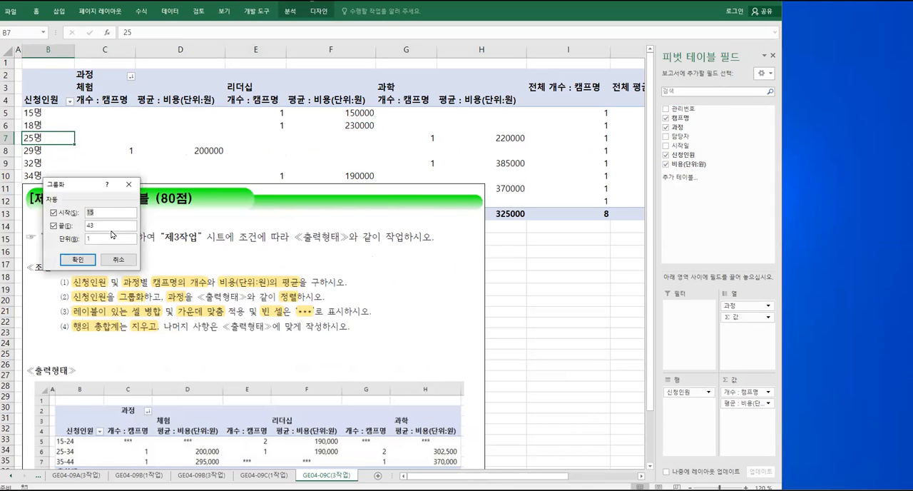
key(alt+s)
drag(110, 228, 79, 230)
text(44)
click(97, 237)
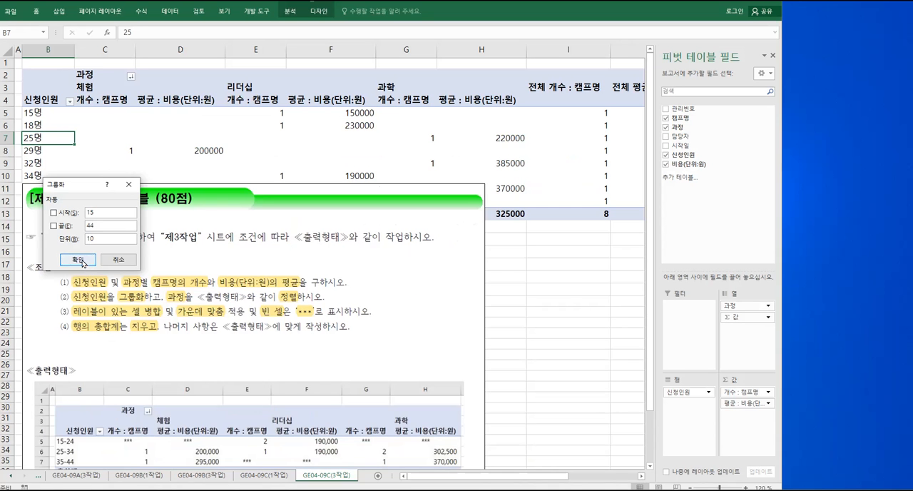
click(123, 99)
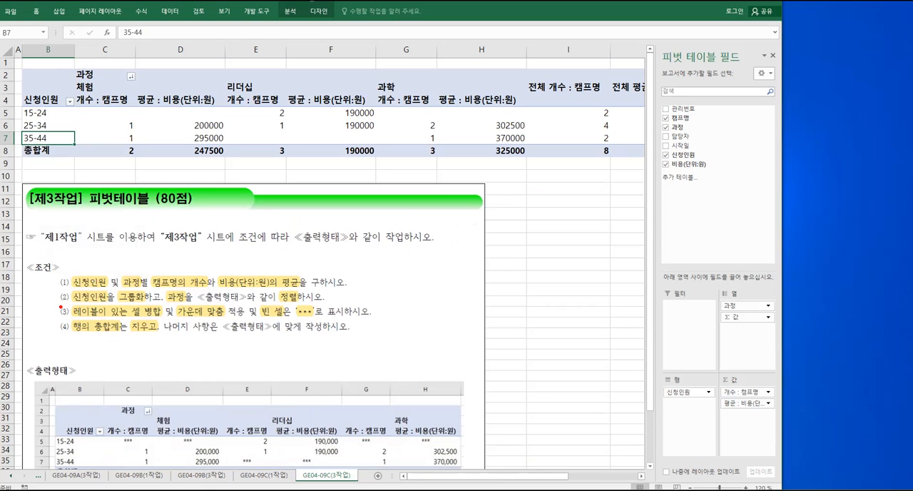
Examine conditions (3) and (4) to identify which requirements are met through the pivot table options
mouse_move(55, 304)
mouse_down()
mouse_move(252, 341)
mouse_move(405, 323)
mouse_move(398, 333)
mouse_move(418, 308)
mouse_move(424, 323)
mouse_up()
drag(419, 324, 439, 319)
drag(426, 332, 430, 350)
drag(430, 339, 451, 332)
drag(452, 321, 460, 334)
drag(455, 320, 468, 325)
mouse_move(469, 309)
mouse_down()
mouse_move(471, 336)
mouse_move(486, 350)
mouse_up()
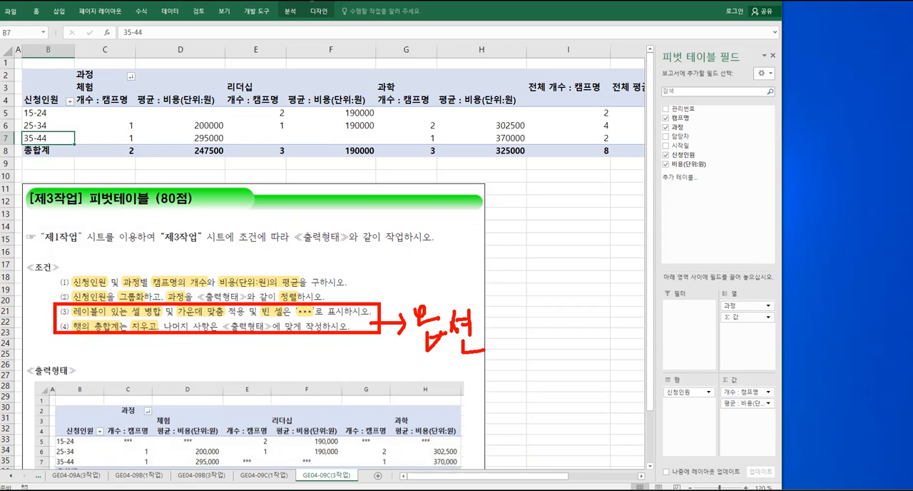
key(Escape)
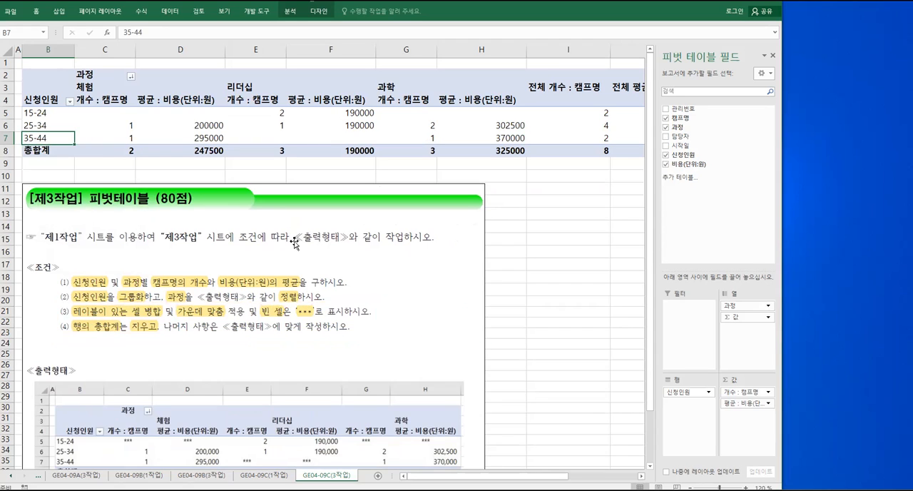
In the pivot table options, merge and center cells with labels and show empty cells as ***
right_click(49, 137)
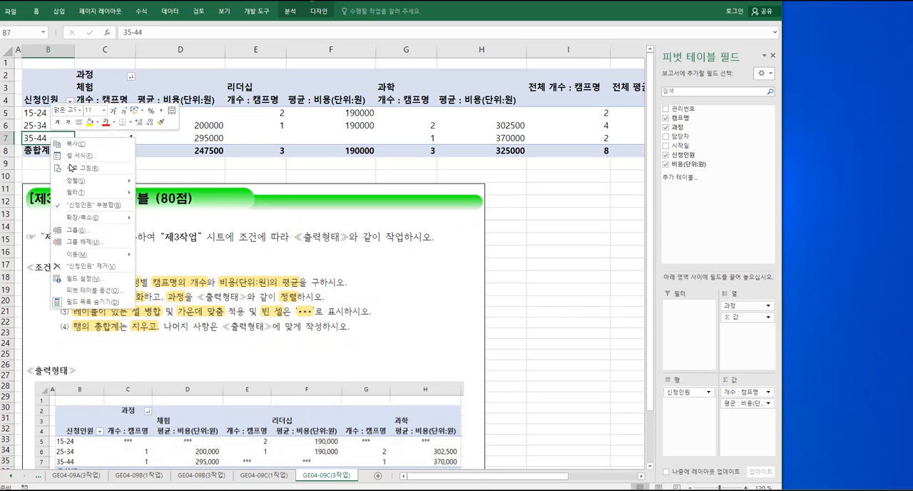
click(99, 291)
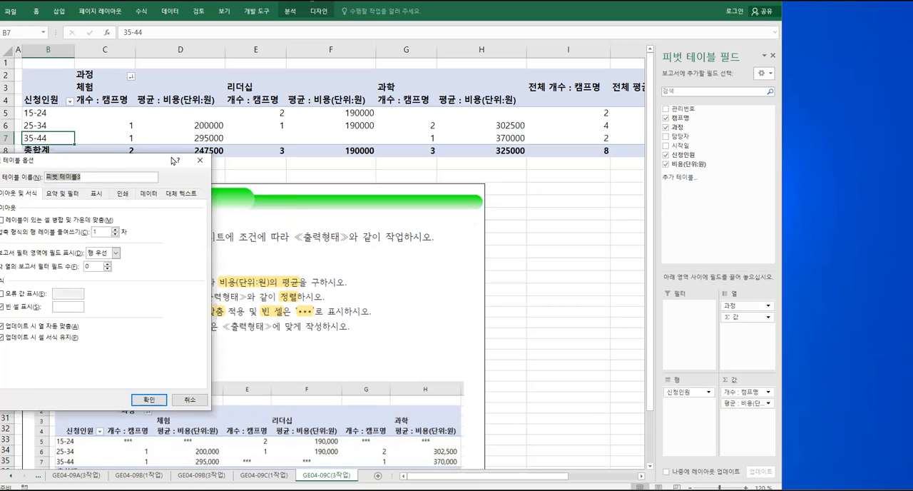
drag(173, 162, 255, 158)
click(86, 218)
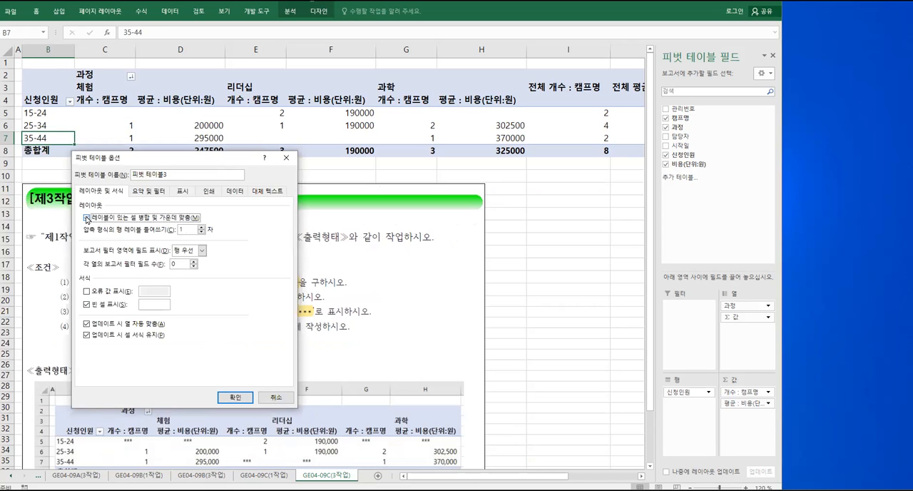
click(154, 307)
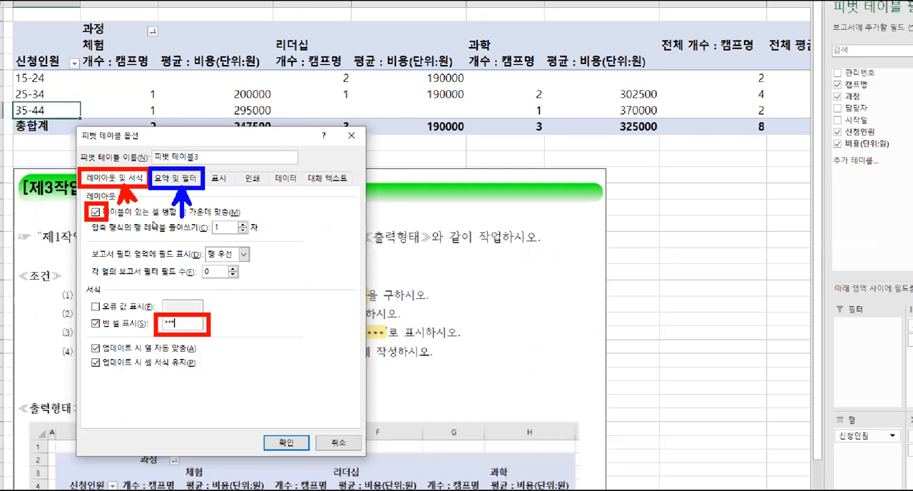
Turn off the row grand totals as condition (4) requires and apply the pivot table options
click(212, 146)
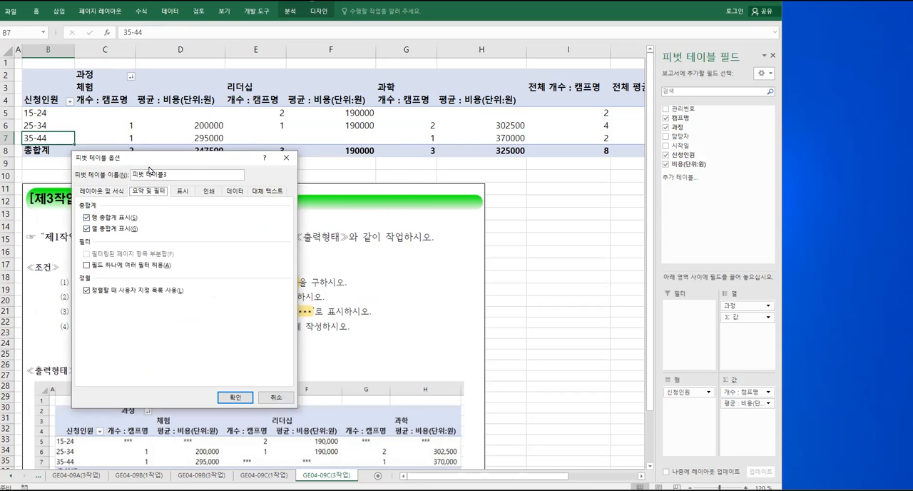
drag(148, 169, 253, 165)
drag(69, 312, 161, 340)
mouse_move(232, 182)
mouse_down()
mouse_move(278, 194)
mouse_move(279, 226)
mouse_up()
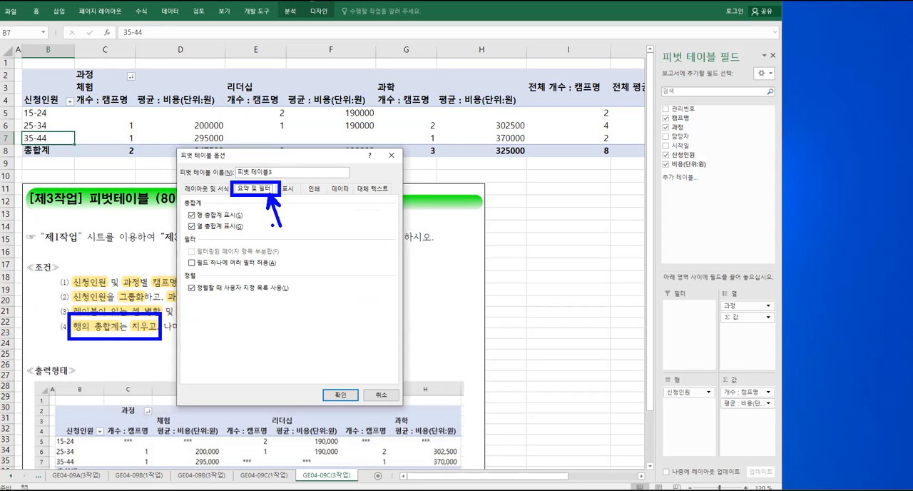
drag(184, 209, 197, 221)
drag(198, 211, 188, 221)
key(Escape)
click(191, 215)
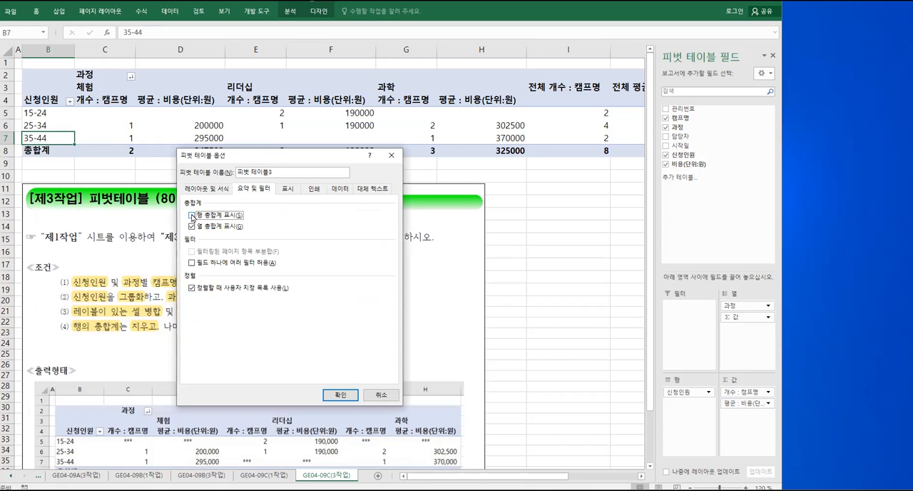
click(337, 396)
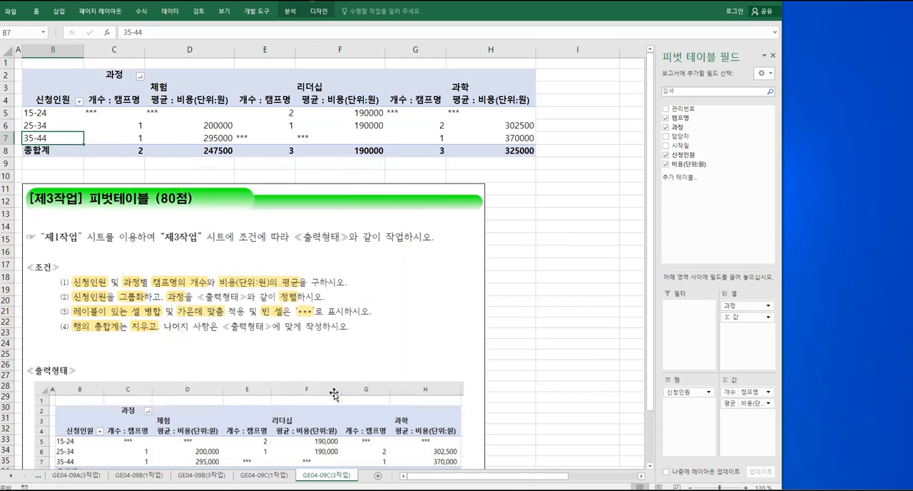
Format the pivot table values in C5:H8 with comma style and center alignment to match the sample output
key(ctrl+2)
mouse_move(218, 318)
mouse_down()
mouse_move(239, 331)
mouse_move(359, 338)
mouse_up()
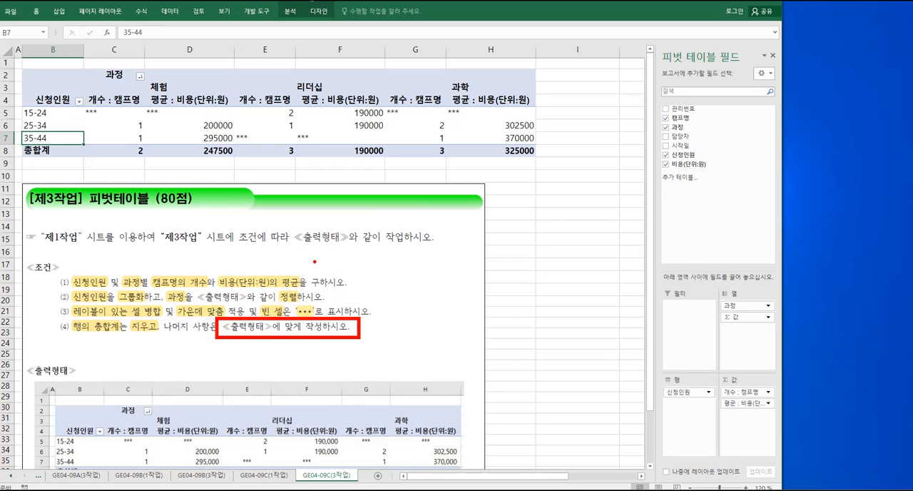
key(Escape)
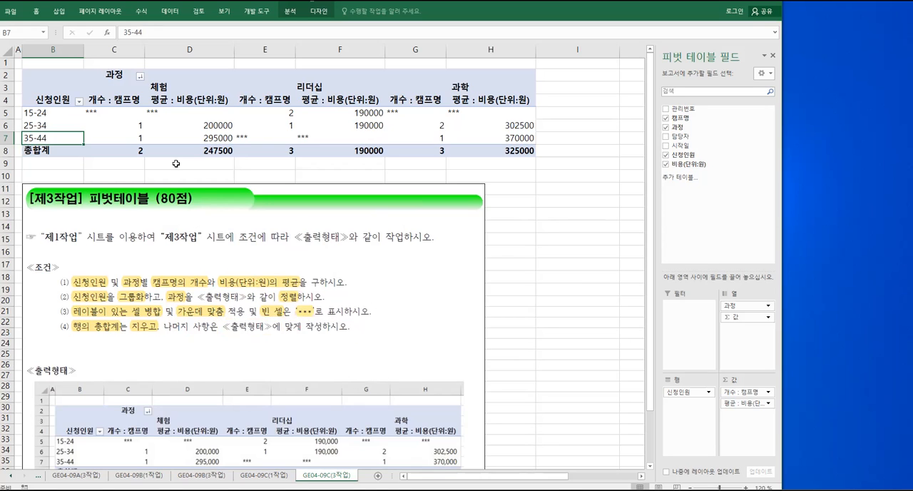
mouse_move(112, 115)
mouse_down()
mouse_move(139, 128)
mouse_move(294, 146)
mouse_move(485, 147)
mouse_up()
right_click(257, 135)
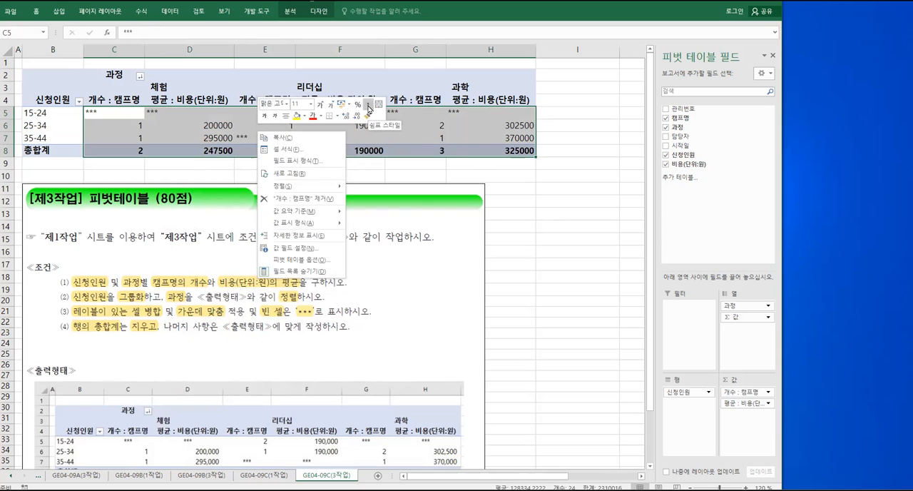
click(368, 108)
click(287, 117)
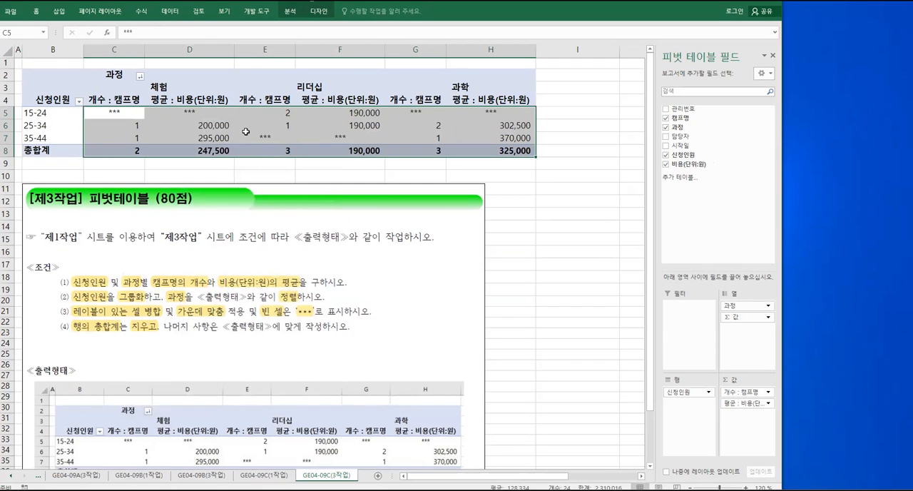
right_click(217, 144)
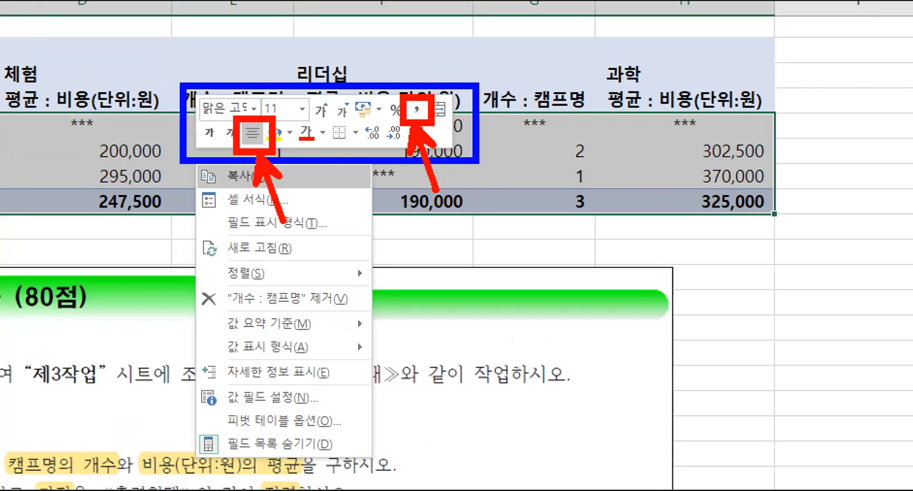
key(Escape)
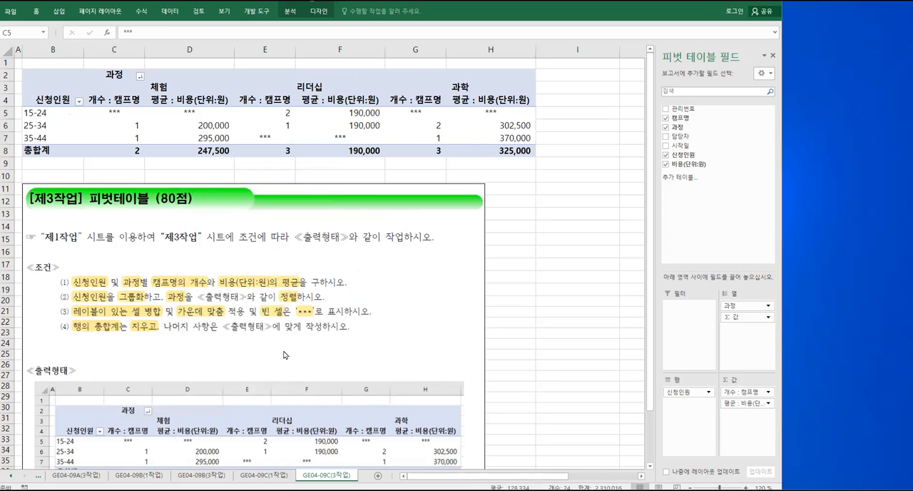
click(287, 168)
click(287, 168)
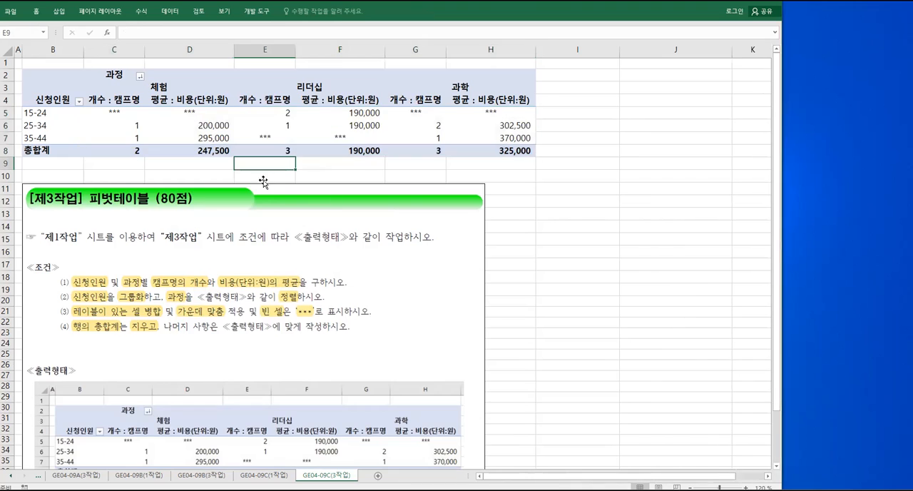
Compare the finished pivot table with the sample output and review the source data on the GE04-09C(1작업) sheet
scroll(222, 246, down, 2)
scroll(221, 247, up, 2)
scroll(221, 249, down, 2)
scroll(222, 249, up, 2)
key(ctrl+Page_Up)
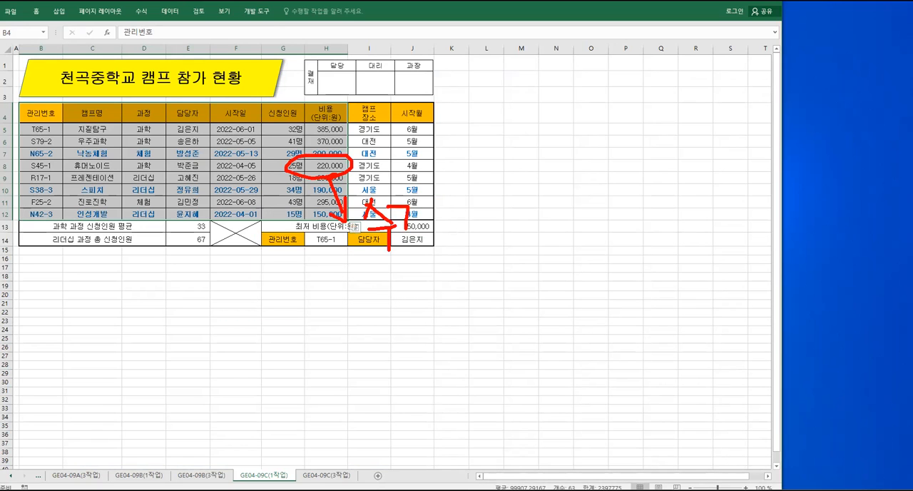
key(Escape)
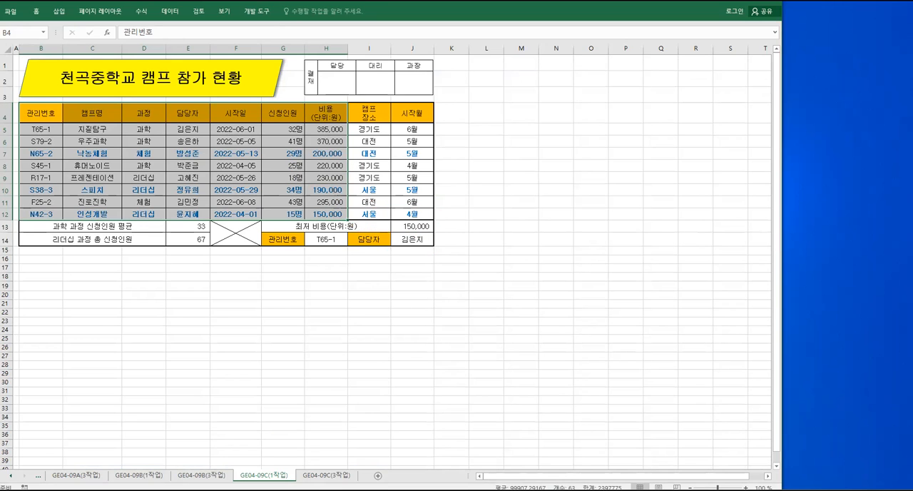
key(ctrl+Page_Down)
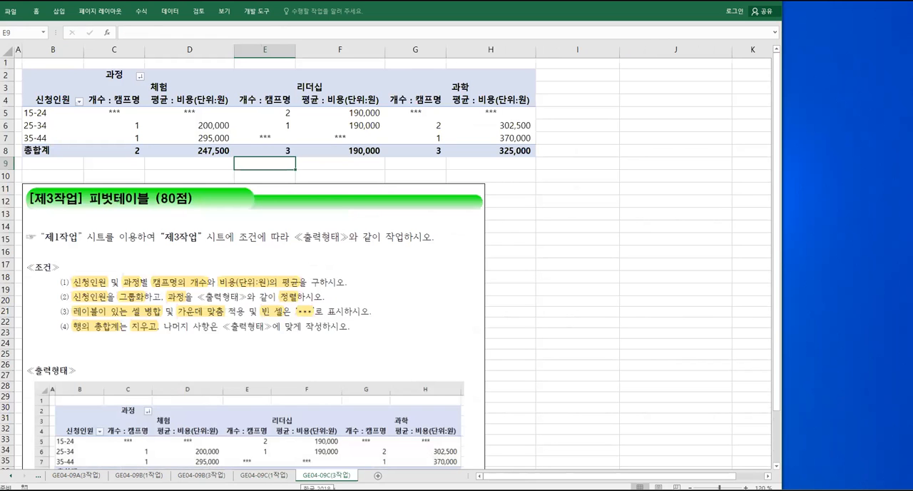
mouse_move(292, 466)
mouse_down()
mouse_move(365, 481)
mouse_move(335, 433)
mouse_up()
drag(292, 402, 309, 424)
mouse_move(311, 409)
mouse_down()
mouse_move(320, 416)
mouse_move(334, 408)
mouse_up()
drag(336, 397, 341, 421)
mouse_move(343, 390)
mouse_down()
mouse_move(350, 428)
mouse_move(390, 414)
mouse_up()
mouse_move(390, 401)
mouse_down()
mouse_move(398, 398)
mouse_move(397, 431)
mouse_move(408, 397)
mouse_up()
mouse_move(416, 392)
mouse_down()
mouse_move(430, 389)
mouse_move(430, 413)
mouse_up()
drag(413, 414, 430, 437)
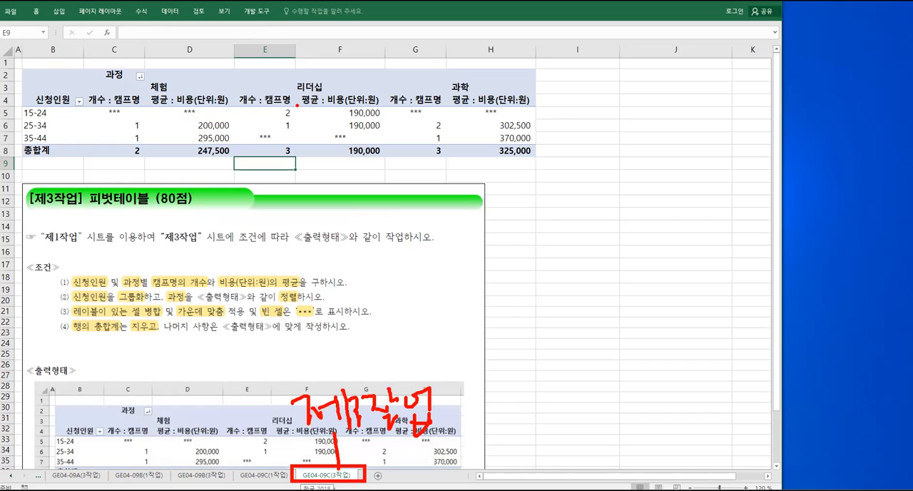
key(Escape)
Locate the Refresh command that updates the pivot table from its source data and recheck the sample output
click(273, 116)
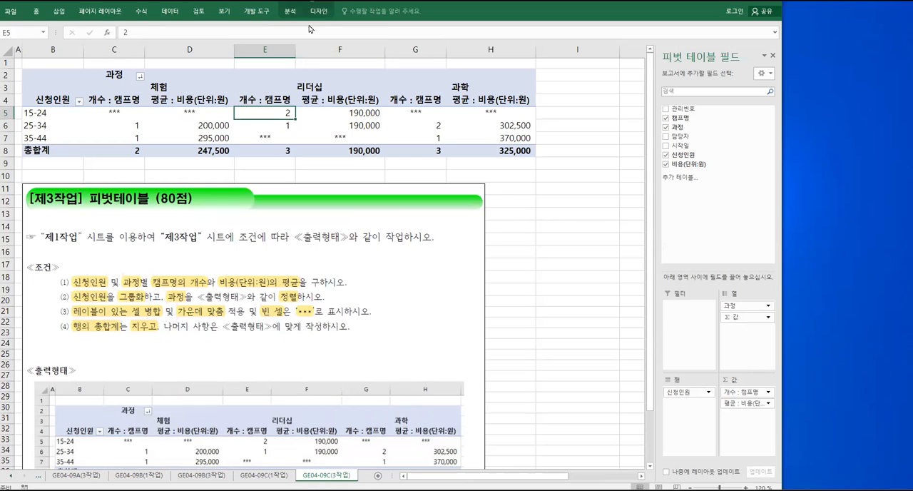
click(291, 12)
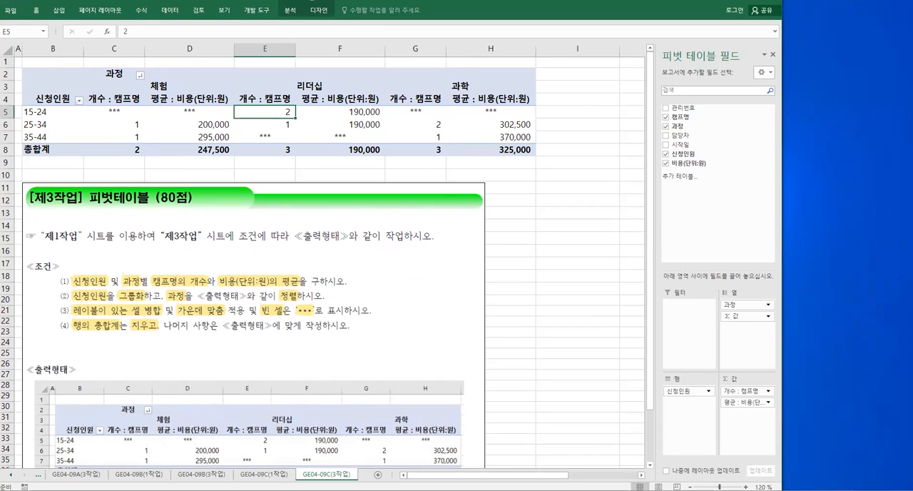
click(291, 14)
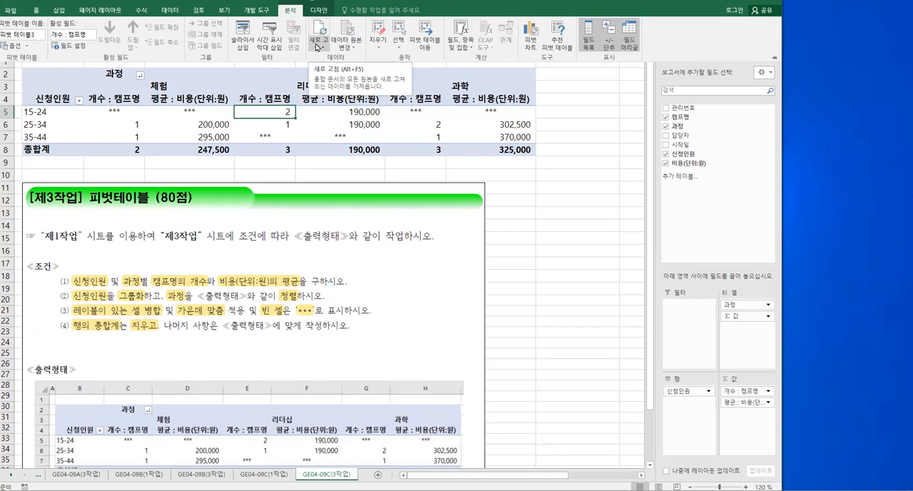
click(416, 126)
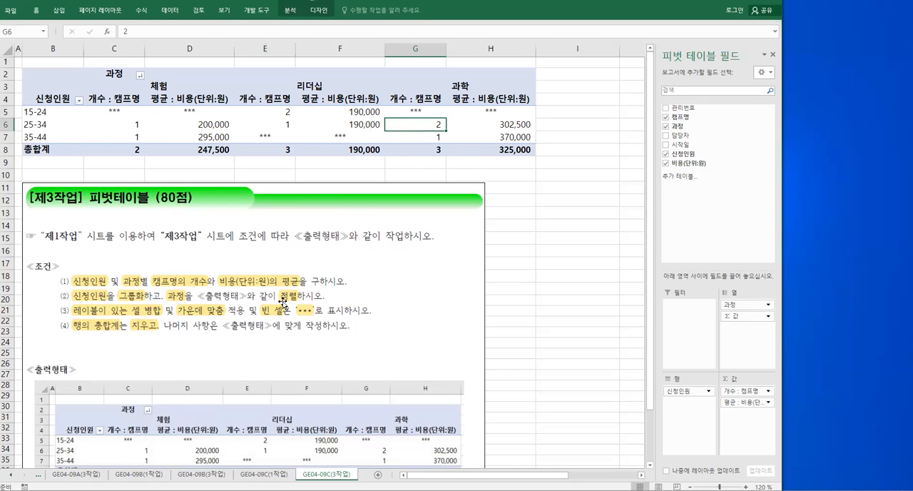
scroll(277, 307, down, 3)
scroll(276, 307, up, 3)
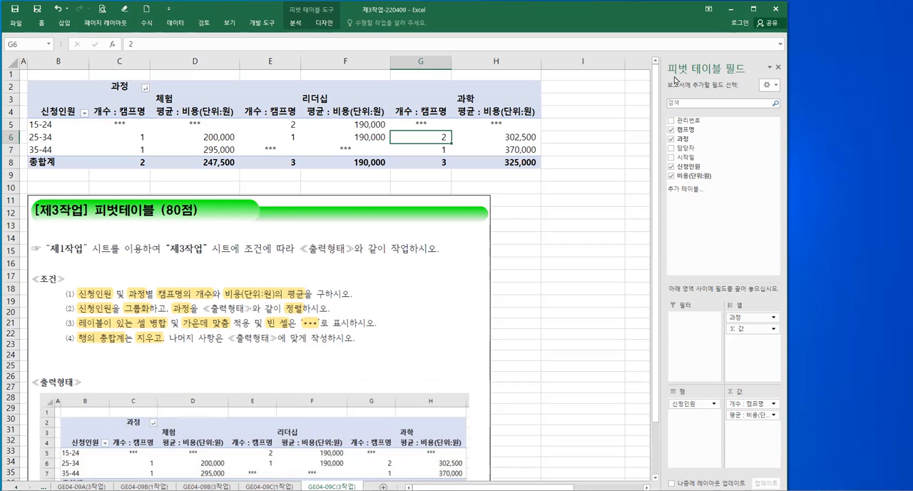
Close the 제3작업-220409 workbook and select the 제3작업-210313 file in the 제3작업-피벗테이블(80) folder in File Explorer
click(776, 9)
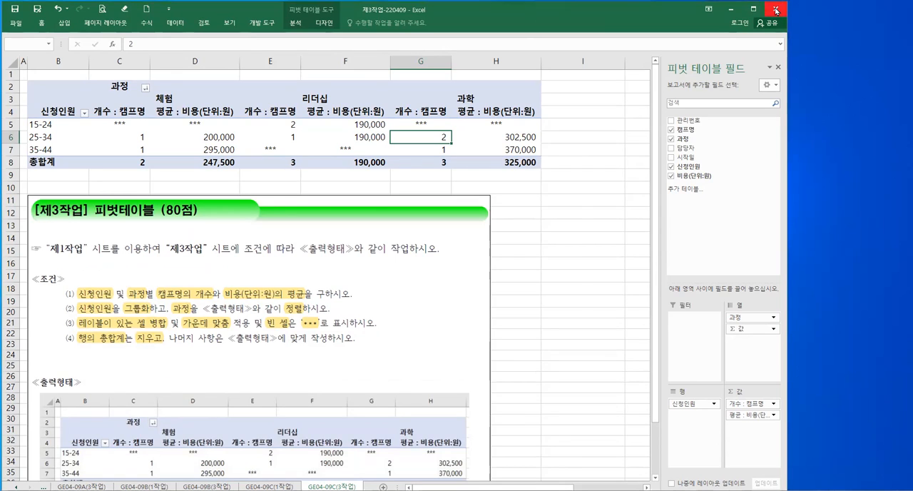
click(461, 266)
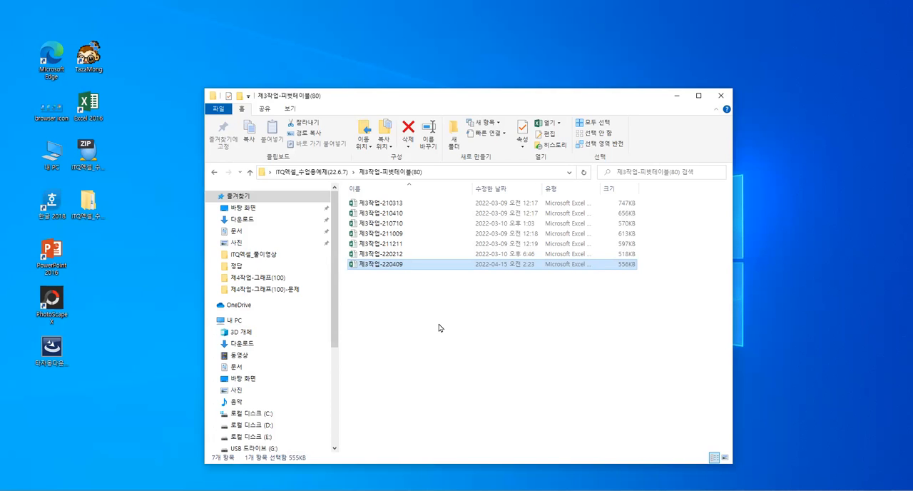
click(395, 205)
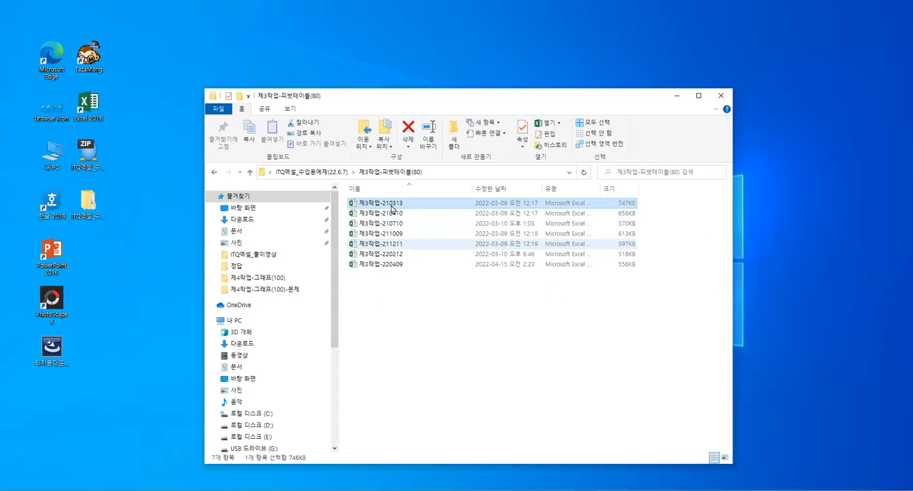
Open the 제3작업-210313 workbook and display the GE03-13A(1작업) sheet
double_click(391, 205)
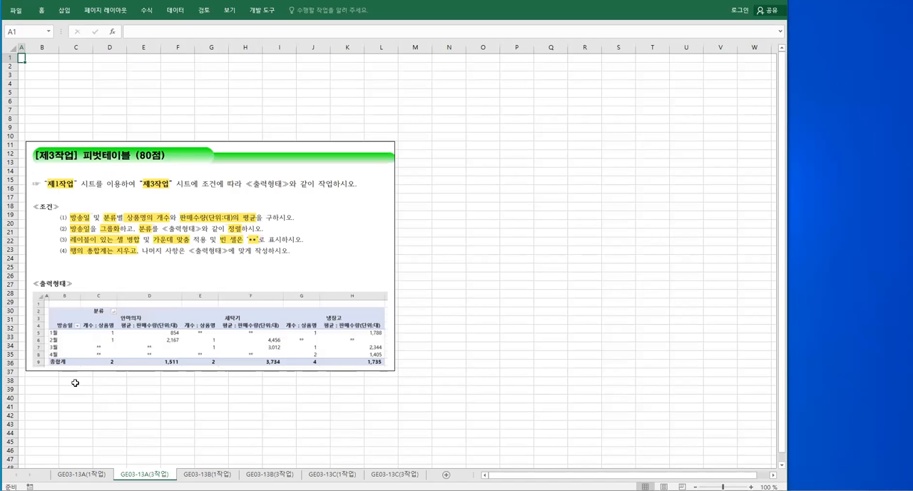
click(101, 475)
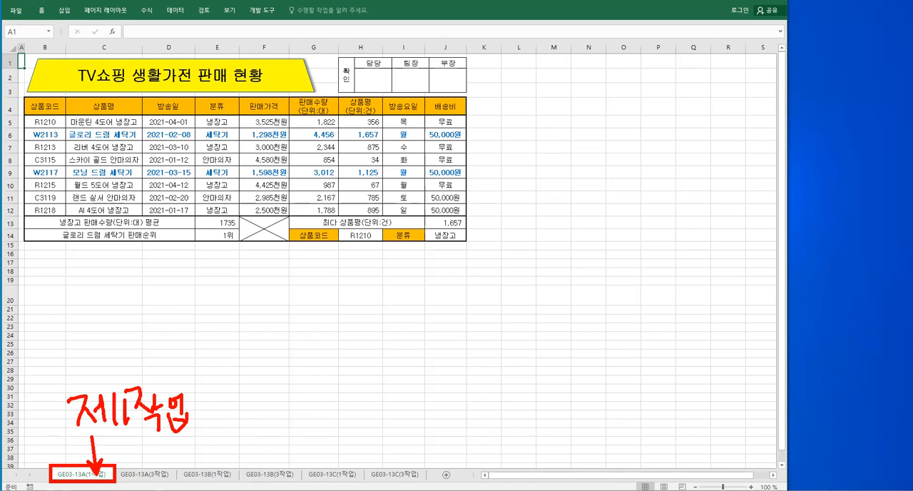
Create a pivot table from B4:H12 on GE03-13A(1작업), placed at cell B2 of the existing GE03-13A(3작업) sheet
mouse_move(56, 108)
mouse_down()
mouse_move(215, 195)
mouse_move(350, 210)
mouse_up()
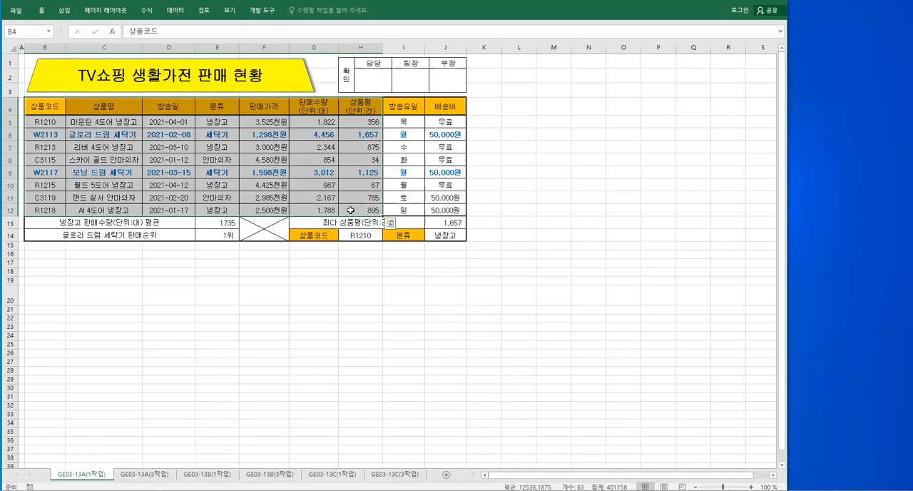
click(63, 12)
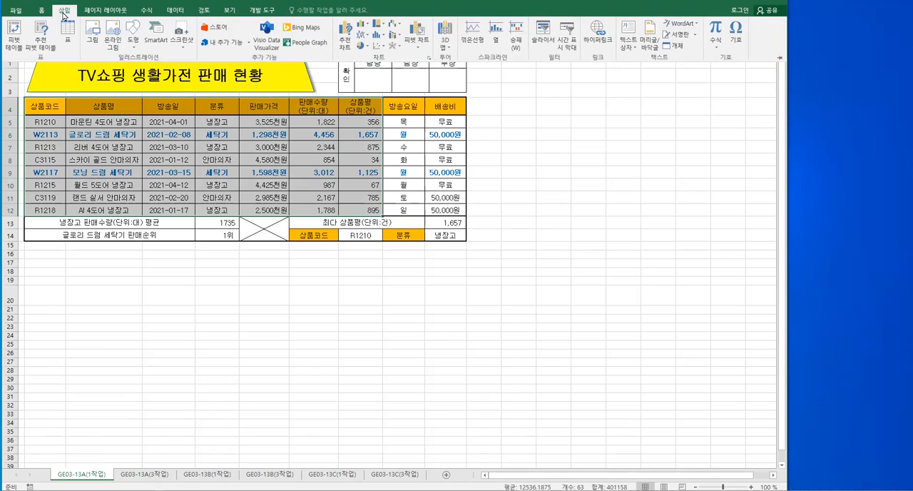
click(14, 44)
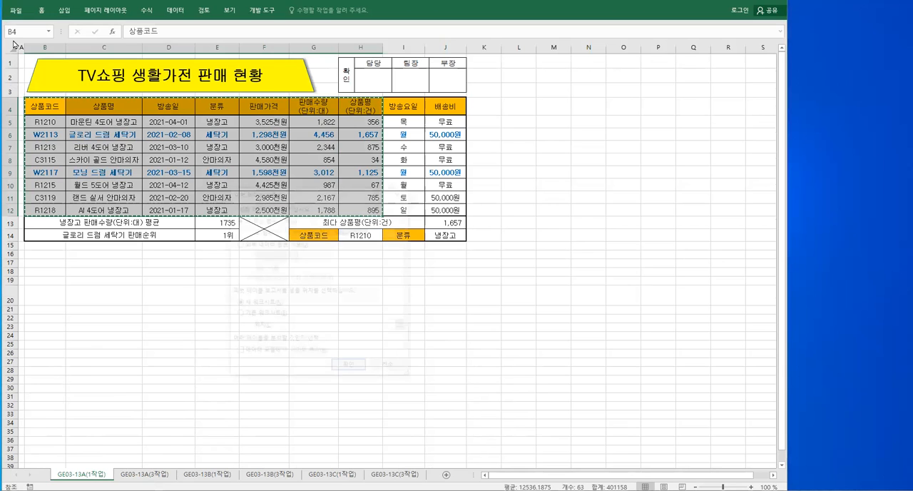
drag(318, 197, 226, 180)
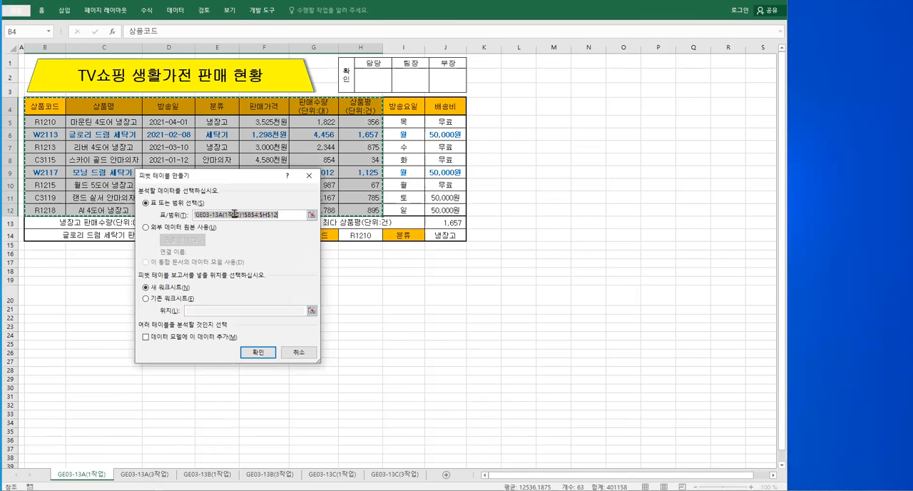
click(146, 299)
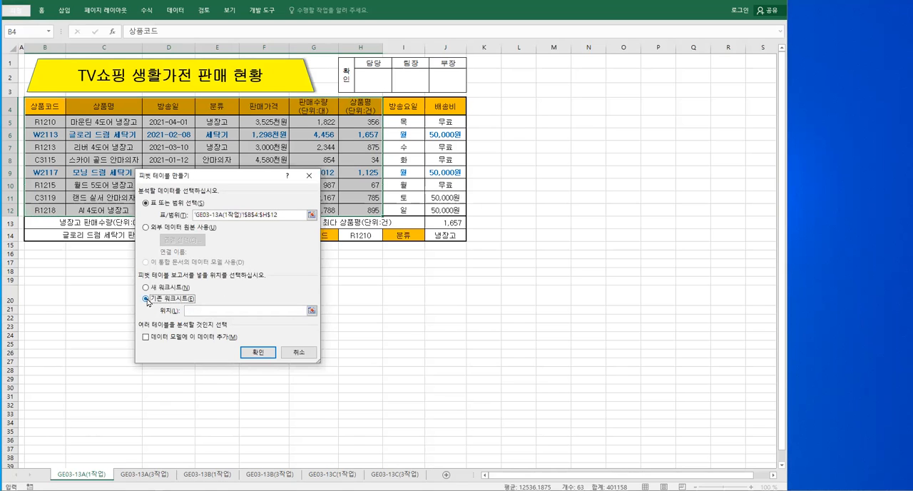
click(194, 310)
click(157, 474)
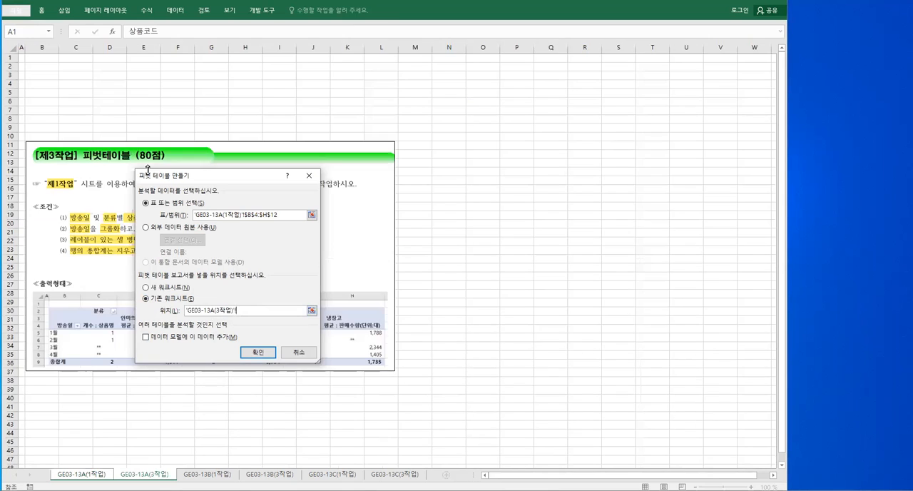
click(48, 66)
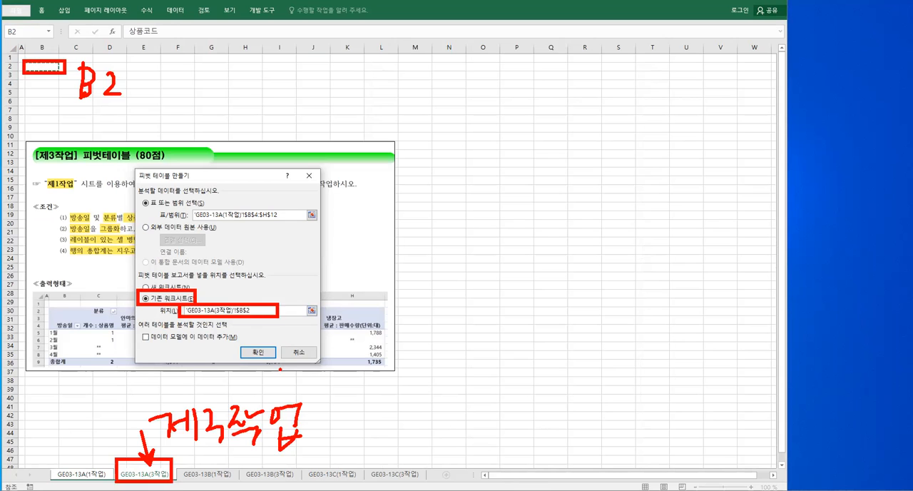
click(261, 352)
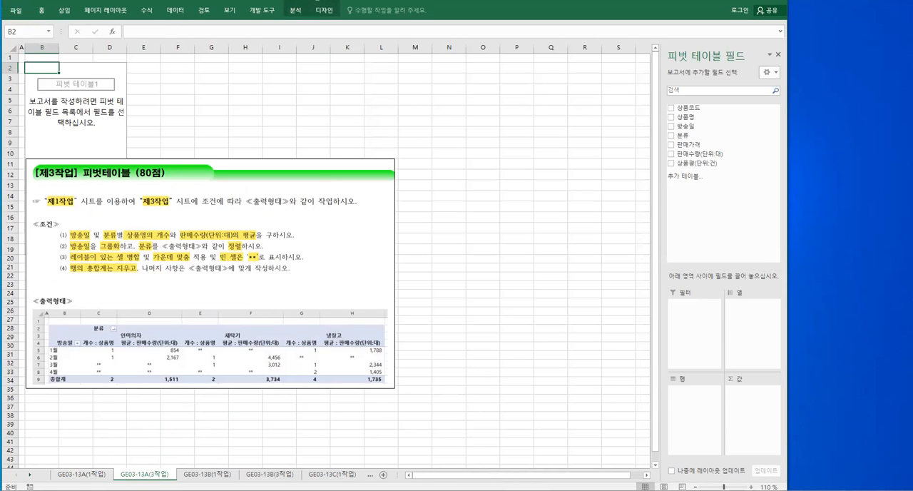
scroll(343, 358, up, 2)
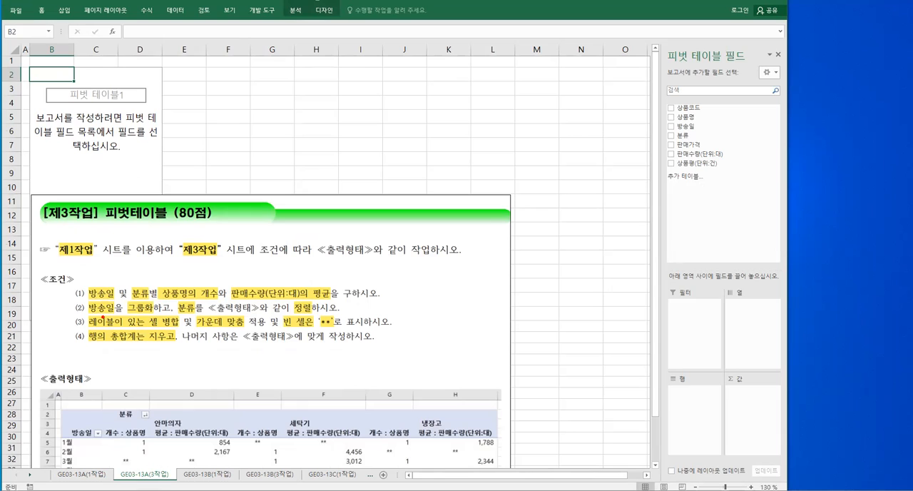
drag(84, 285, 117, 305)
mouse_move(91, 258)
mouse_down()
mouse_move(114, 269)
mouse_move(118, 284)
mouse_up()
drag(60, 424, 103, 443)
drag(53, 391, 66, 413)
drag(69, 393, 72, 423)
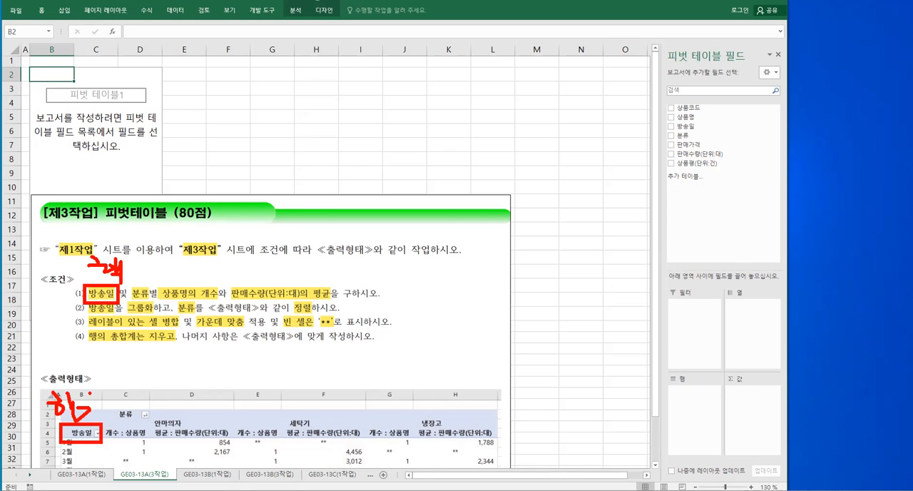
mouse_move(132, 284)
mouse_down()
mouse_move(151, 293)
mouse_move(132, 287)
mouse_move(153, 261)
mouse_move(152, 274)
mouse_up()
drag(146, 274, 154, 291)
drag(113, 403, 112, 428)
mouse_move(133, 374)
mouse_down()
mouse_move(129, 387)
mouse_move(143, 370)
mouse_move(146, 394)
mouse_up()
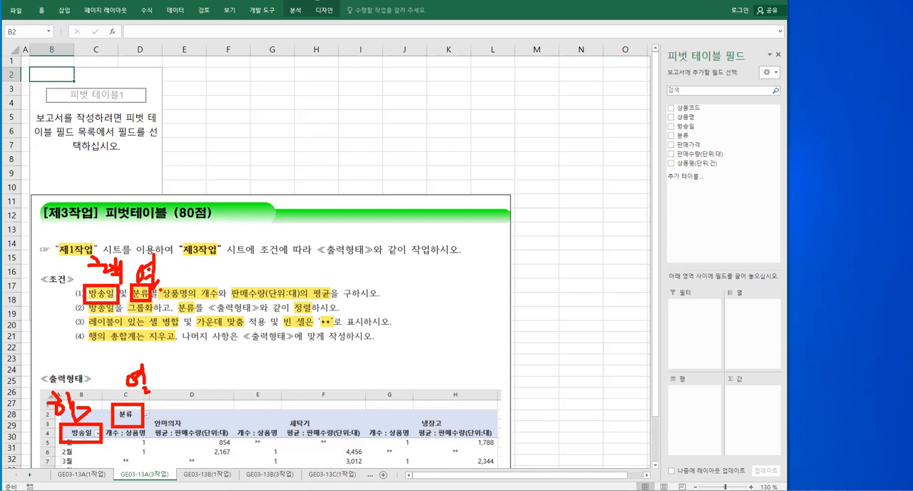
mouse_move(163, 282)
mouse_down()
mouse_move(164, 304)
mouse_move(283, 308)
mouse_move(250, 282)
mouse_move(166, 282)
mouse_up()
mouse_move(241, 243)
mouse_down()
mouse_move(261, 244)
mouse_move(245, 265)
mouse_up()
drag(266, 241, 267, 258)
drag(268, 257, 291, 255)
drag(254, 259, 261, 276)
drag(270, 264, 291, 281)
drag(107, 390, 113, 482)
drag(105, 425, 443, 433)
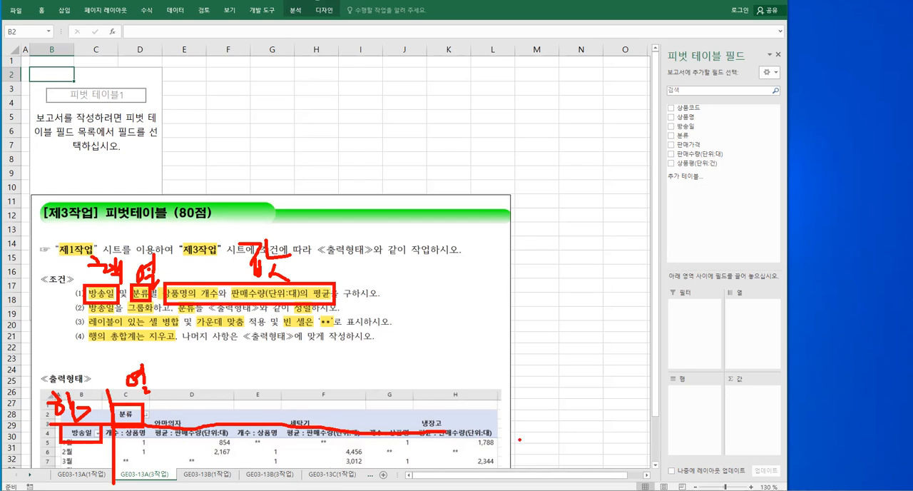
mouse_move(665, 298)
mouse_down()
mouse_move(726, 300)
mouse_move(779, 453)
mouse_move(667, 300)
mouse_up()
drag(722, 304, 726, 438)
drag(678, 384, 778, 383)
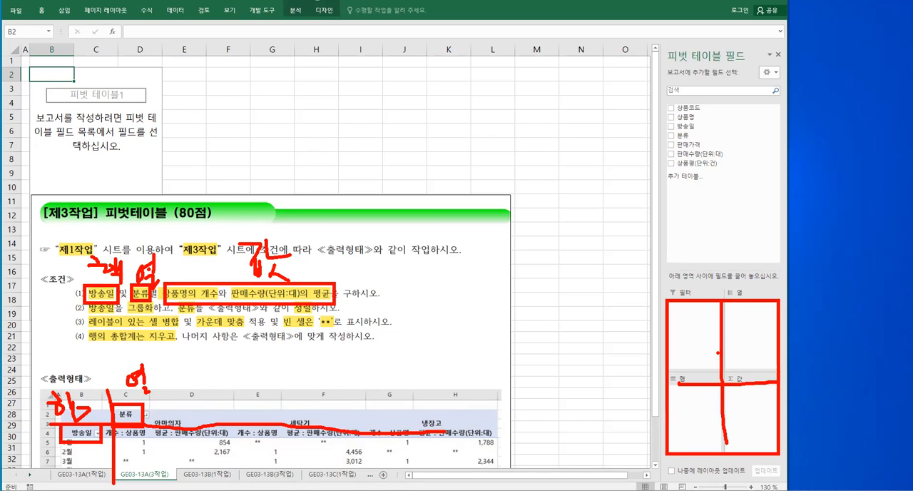
key(Escape)
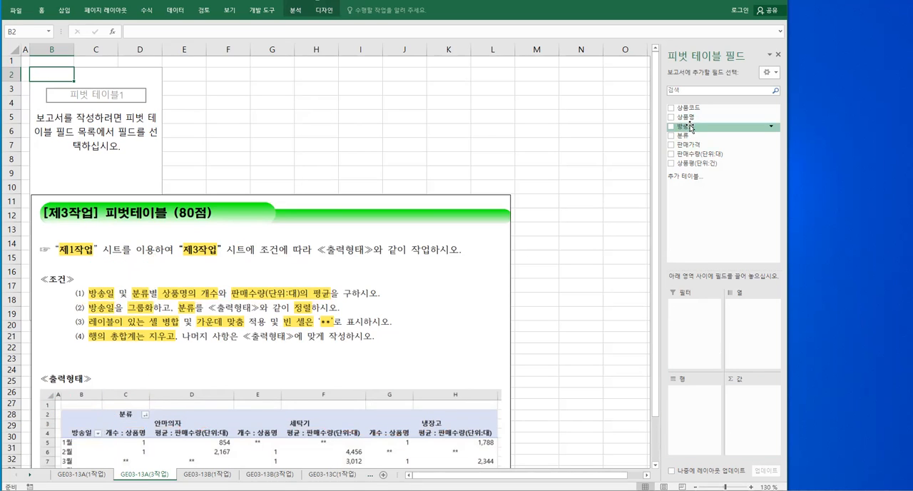
Add 방송일 to the pivot table's rows, 분류 to its columns, and 상품명 and 판매수량(단위:대) to its values
drag(689, 129, 698, 408)
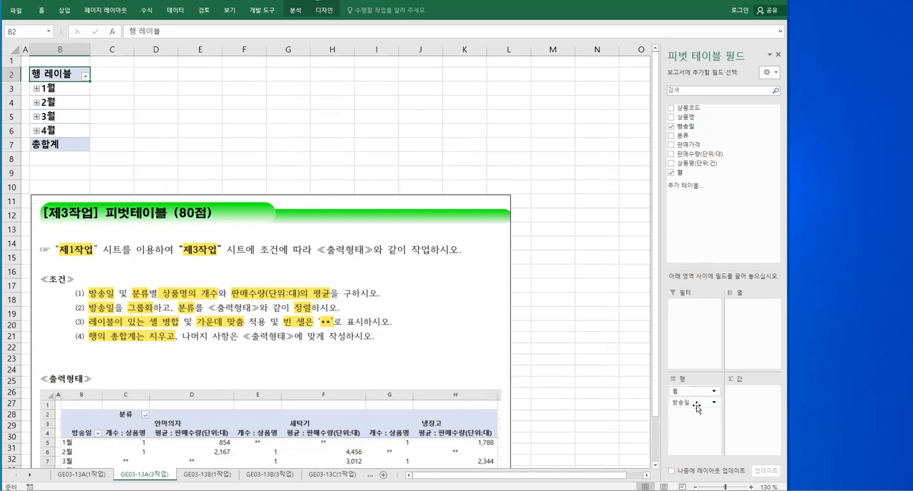
drag(683, 135, 742, 323)
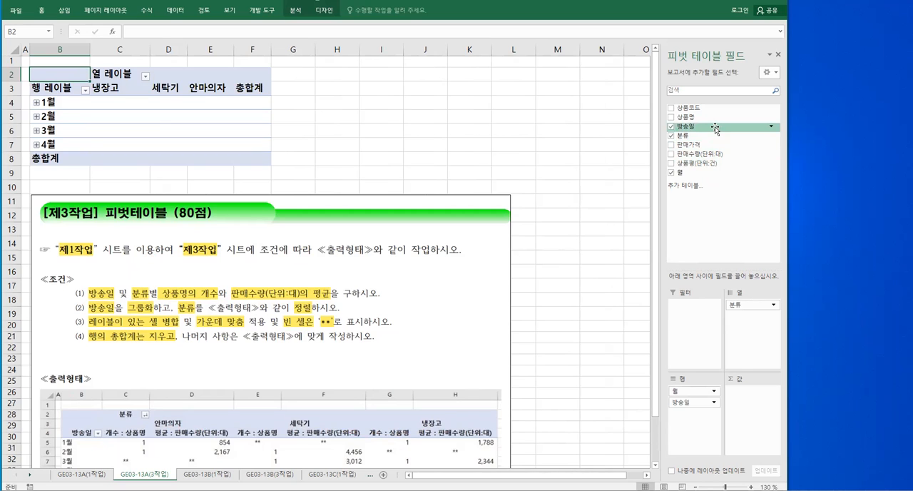
drag(707, 122, 758, 399)
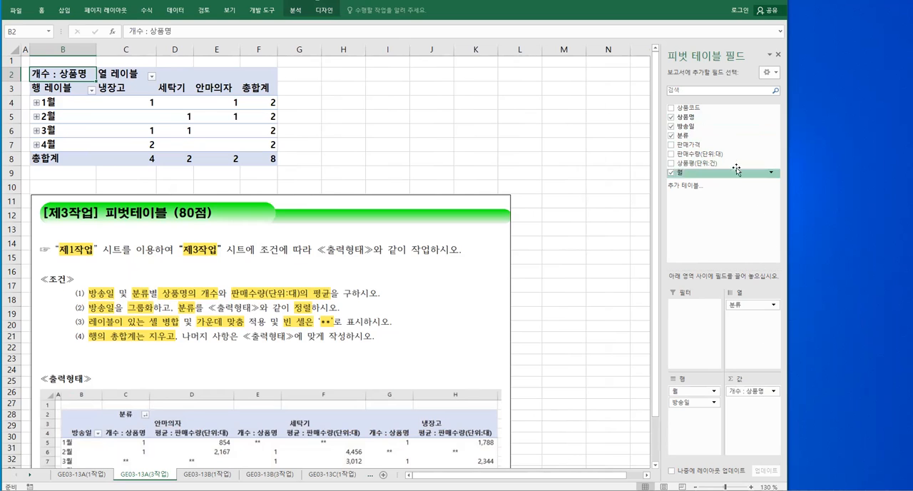
drag(735, 153, 754, 406)
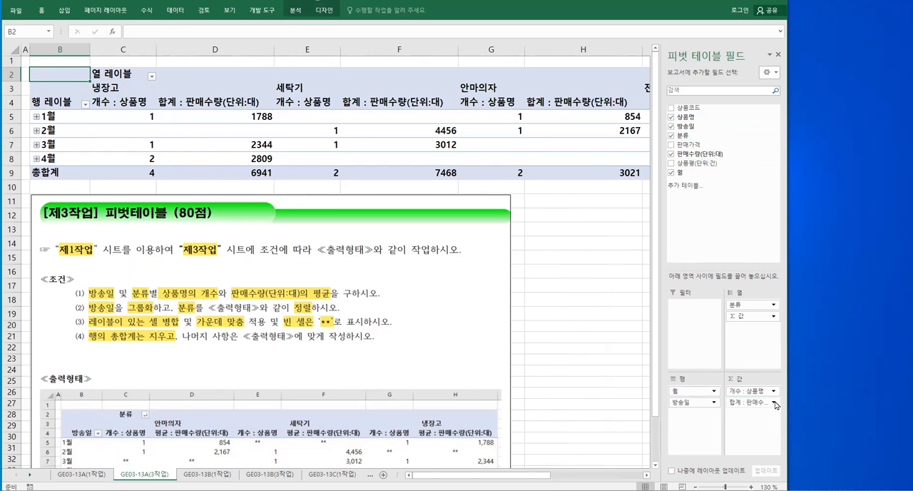
click(774, 403)
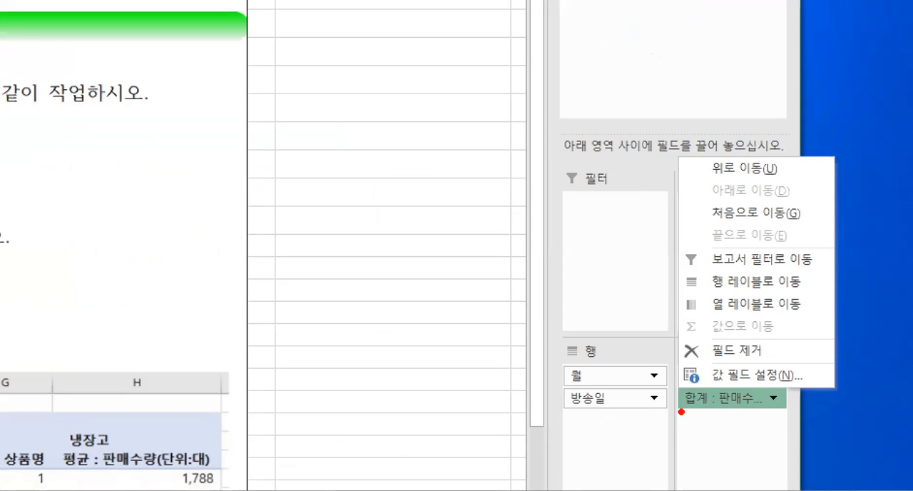
drag(681, 412, 710, 412)
drag(764, 382, 794, 416)
mouse_move(694, 359)
mouse_down()
mouse_move(740, 385)
mouse_move(805, 386)
mouse_up()
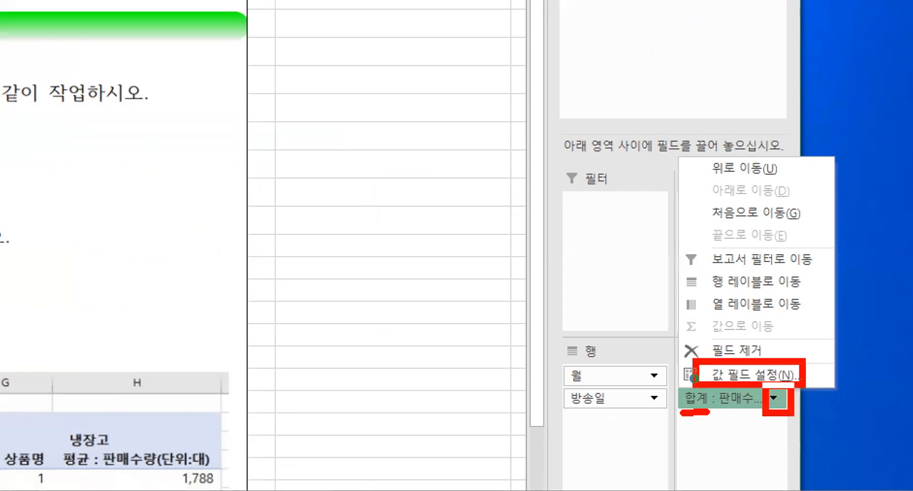
drag(679, 289, 738, 363)
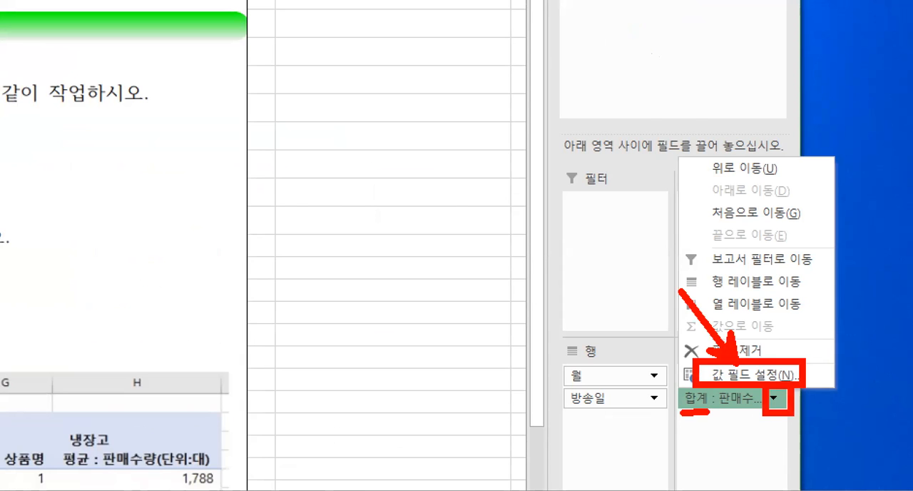
key(Escape)
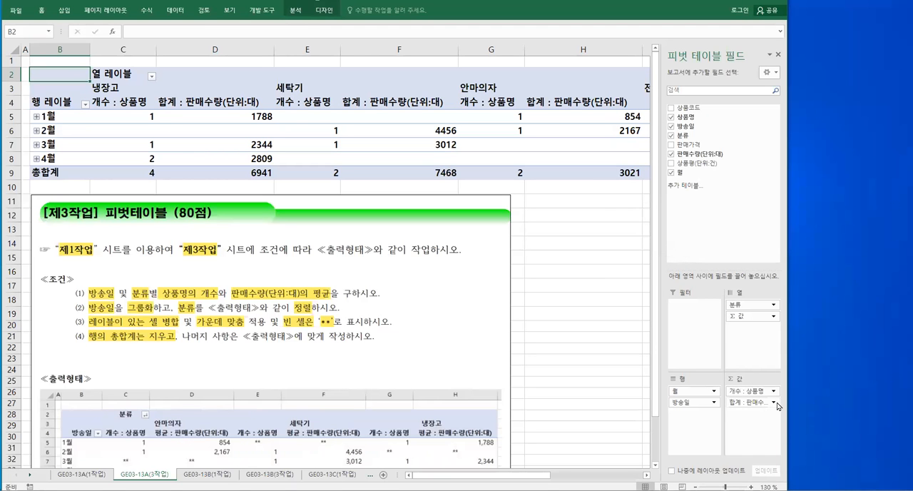
Open the value field settings of 판매수량(단위:대) and choose 평균 as the summary calculation
click(776, 404)
click(771, 396)
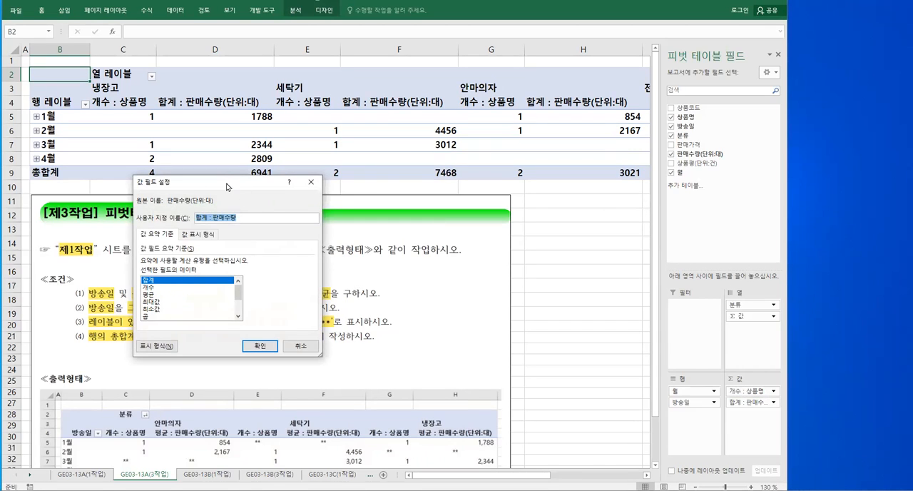
drag(227, 187, 436, 212)
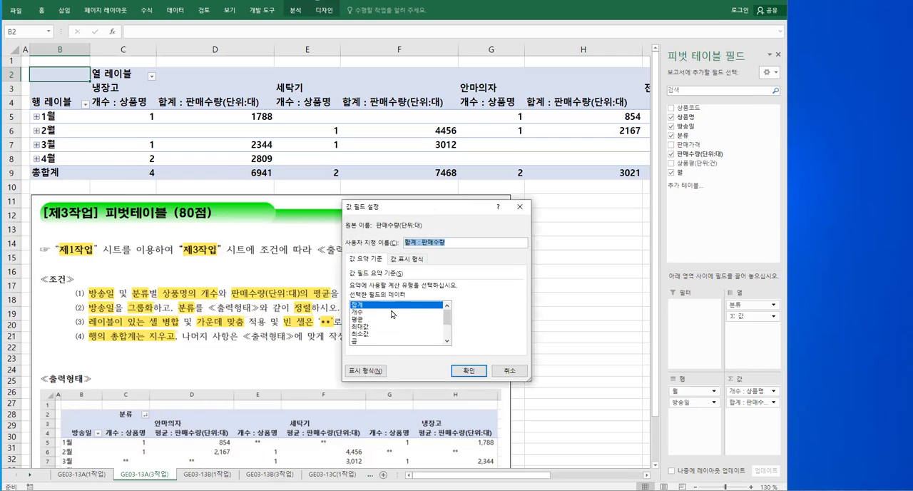
click(363, 320)
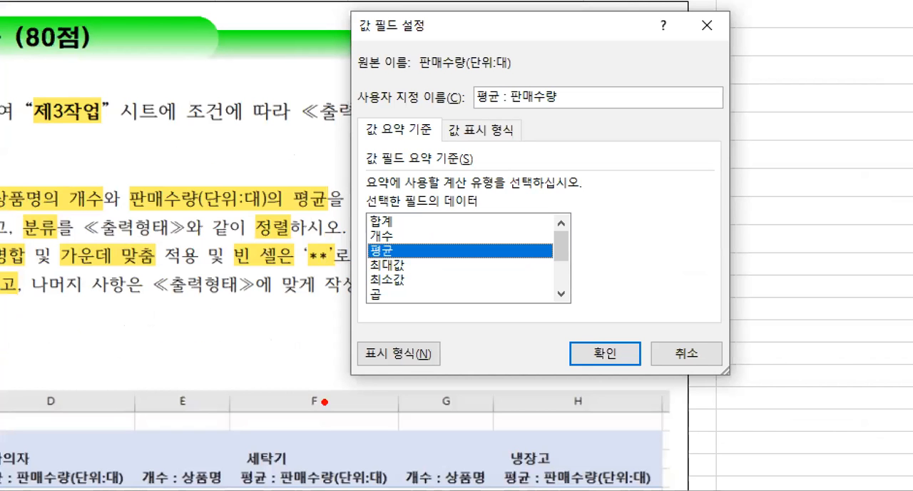
mouse_move(234, 464)
mouse_down()
mouse_move(284, 486)
mouse_move(391, 490)
mouse_up()
mouse_move(471, 76)
mouse_down()
mouse_move(497, 114)
mouse_move(670, 113)
mouse_up()
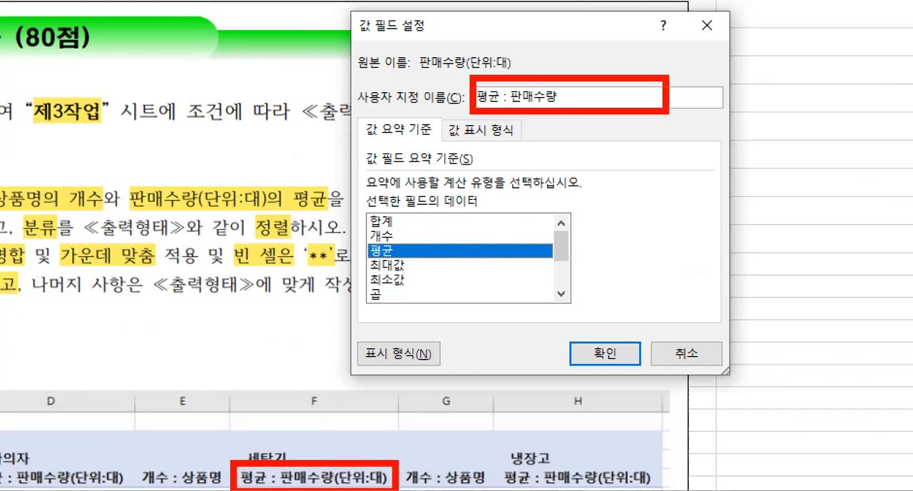
mouse_move(532, 119)
mouse_down()
mouse_move(468, 222)
mouse_move(341, 483)
mouse_up()
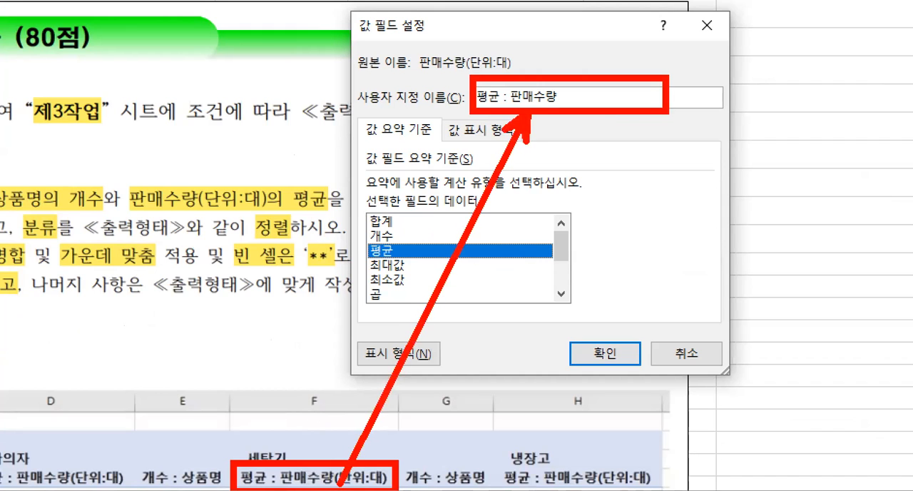
drag(562, 67, 562, 123)
key(Escape)
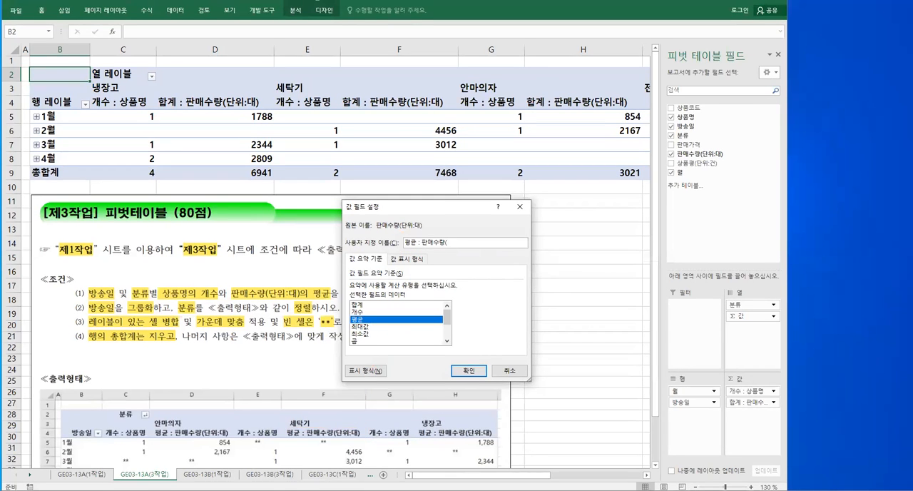
Complete the value field's custom name as 평균 : 판매수량(단위:대)
text(eksdnl)
text(eksd)
text(nl)
text(e)
text())
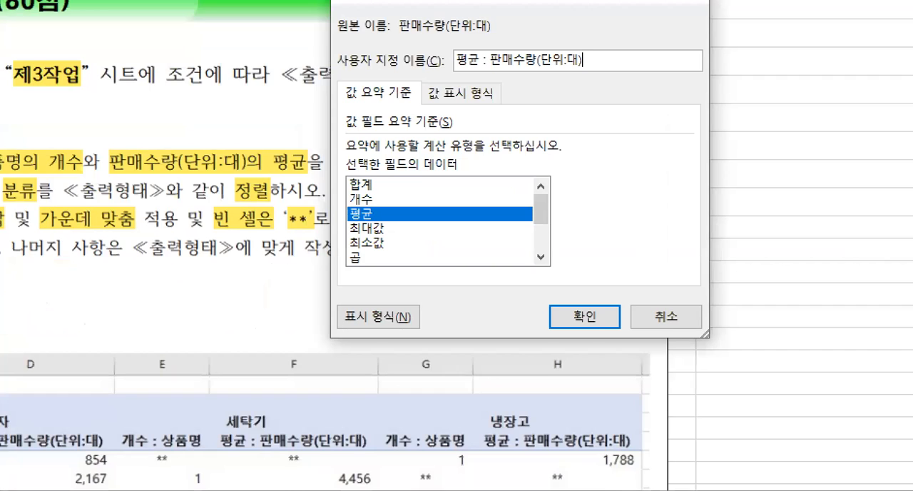
click(358, 388)
mouse_move(202, 428)
mouse_down()
mouse_move(239, 452)
mouse_move(376, 453)
mouse_up()
mouse_move(449, 66)
mouse_down()
mouse_move(476, 93)
mouse_move(601, 97)
mouse_up()
drag(397, 89, 448, 91)
mouse_move(482, 102)
mouse_down()
mouse_move(365, 352)
mouse_move(339, 447)
mouse_up()
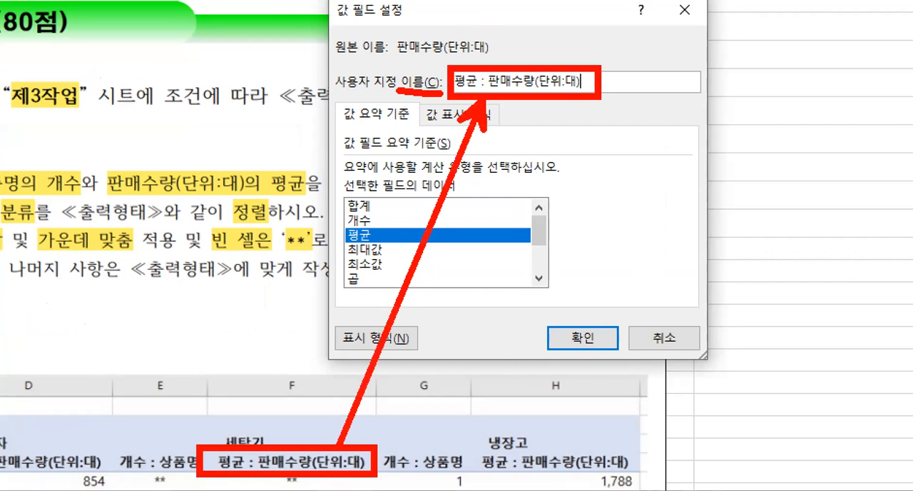
mouse_move(377, 246)
mouse_down()
mouse_move(355, 251)
mouse_move(357, 229)
mouse_move(382, 254)
mouse_up()
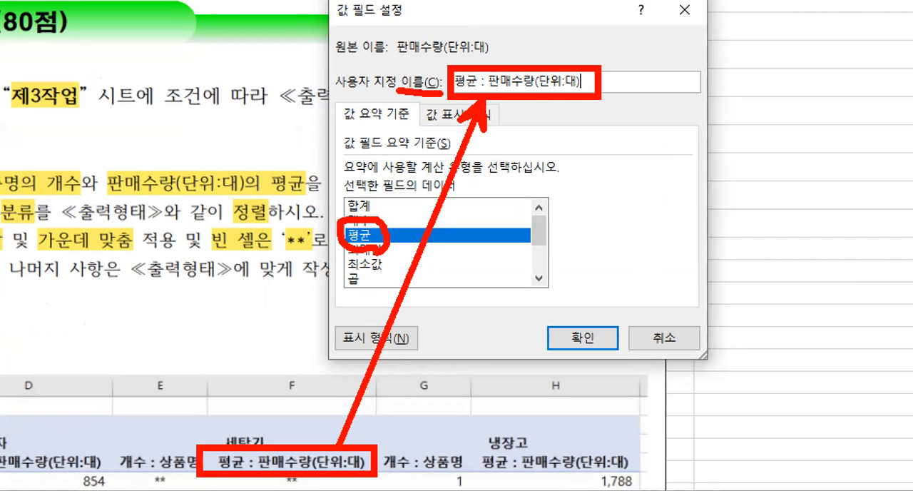
mouse_move(319, 1)
mouse_down()
mouse_move(412, 34)
mouse_move(307, 128)
mouse_up()
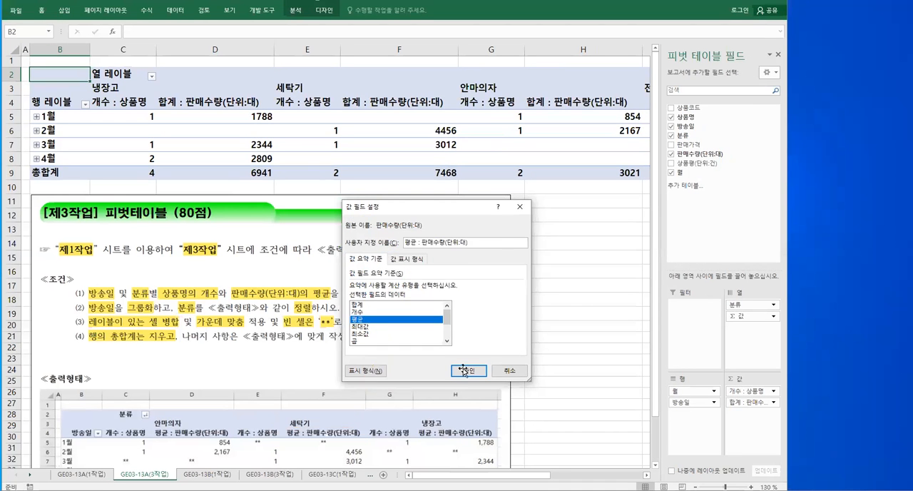
Apply the average calculation and custom name to the 판매수량(단위:대) value field
click(579, 335)
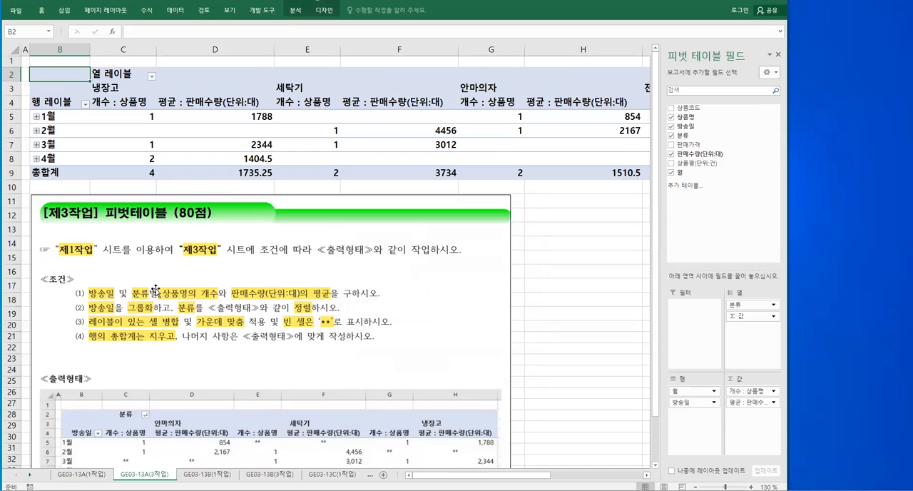
key(ctrl+2)
mouse_move(87, 444)
mouse_down()
mouse_move(59, 433)
mouse_move(89, 443)
mouse_move(142, 400)
mouse_move(120, 422)
mouse_up()
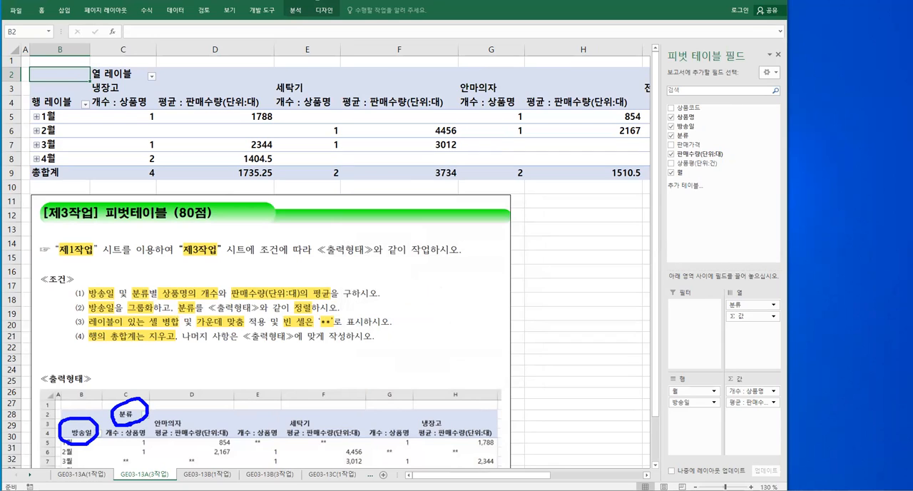
key(Escape)
Rename the pivot table's row label header in B4 as 방송일 and its column label header in C2 as 분류
click(60, 104)
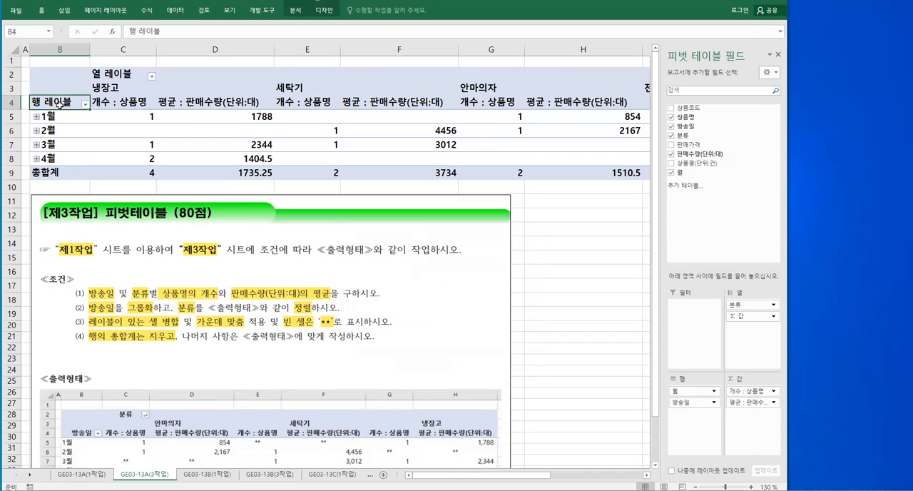
text(방송일)
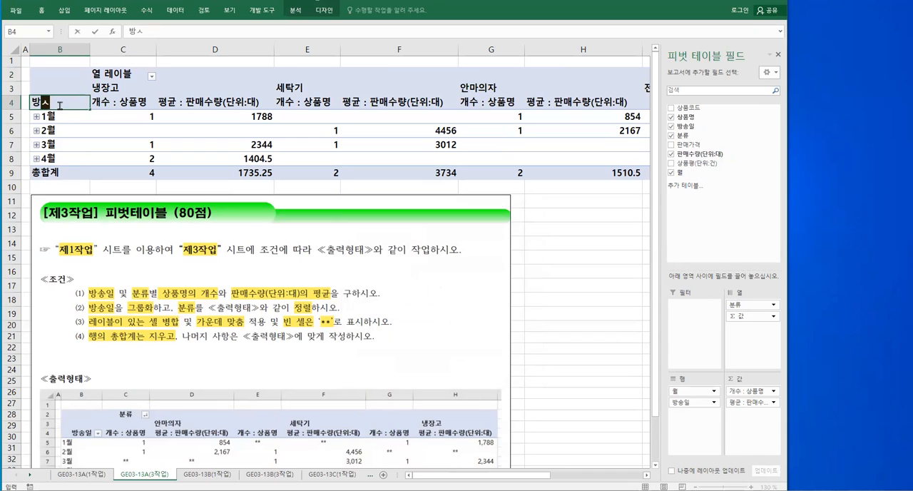
key(Return)
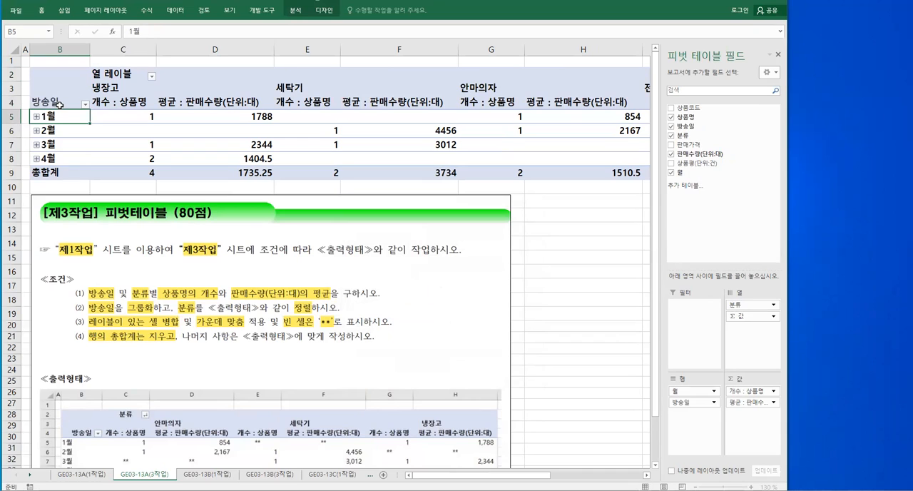
click(108, 75)
text(분류)
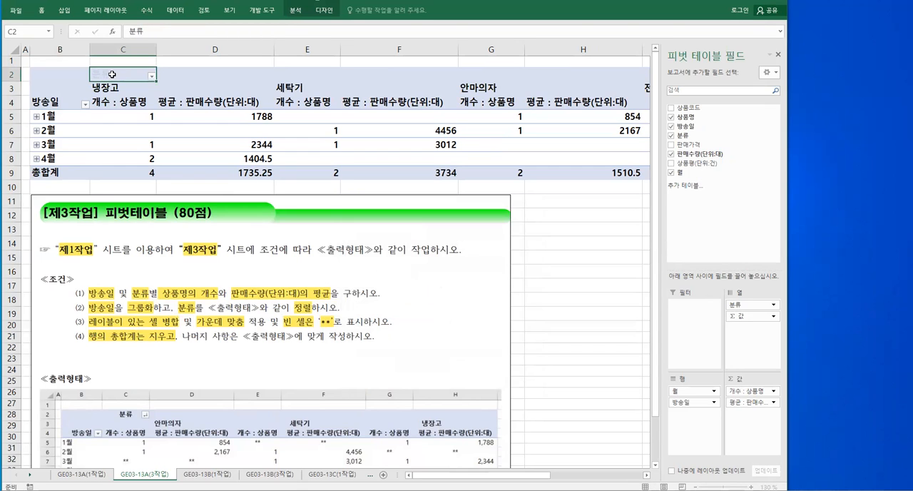
key(Return)
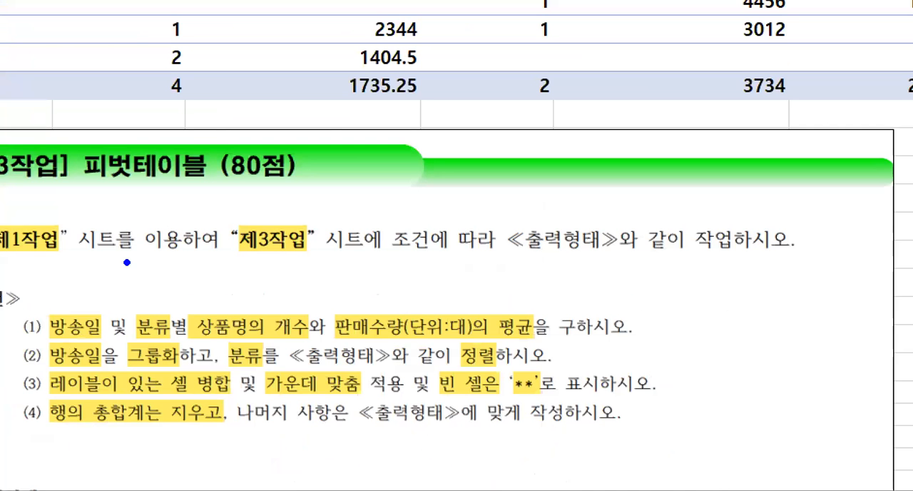
mouse_move(224, 335)
mouse_down()
mouse_move(444, 374)
mouse_move(511, 372)
mouse_up()
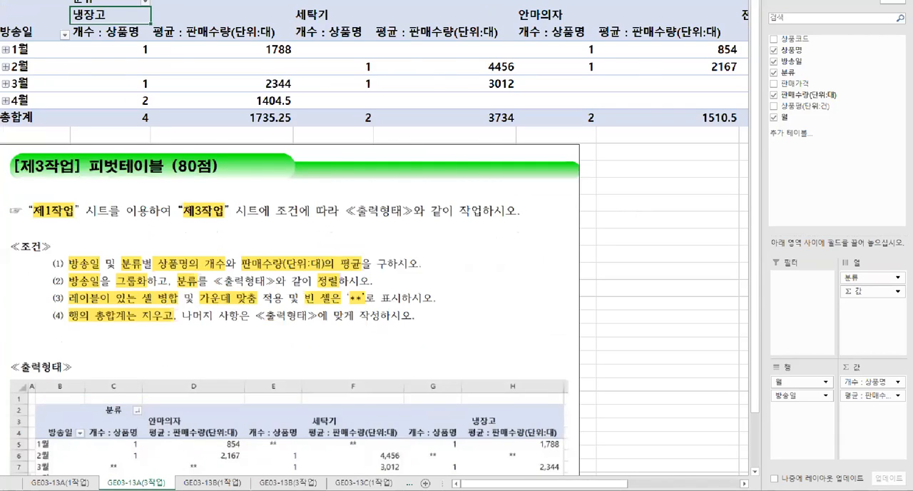
key(r)
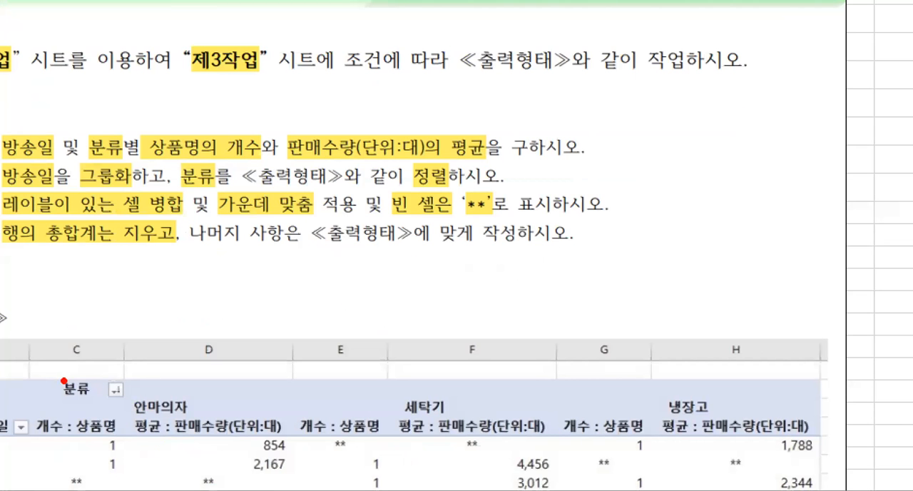
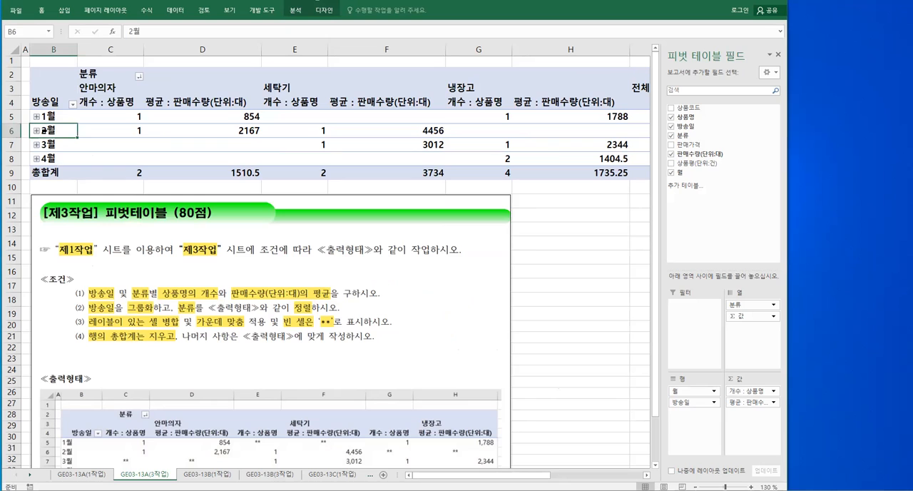
Group the pivot table's 방송일 row field by 월 only, leaving 일 unselected as a grouping unit
right_click(60, 131)
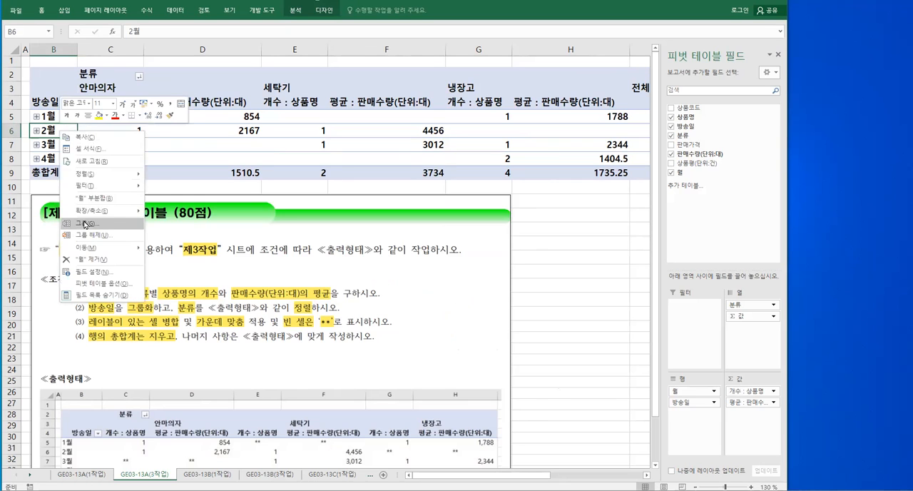
click(85, 222)
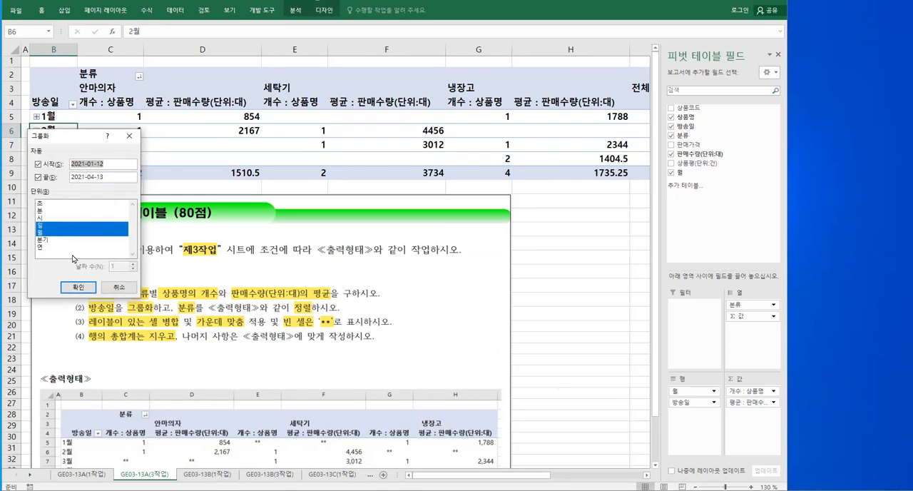
click(43, 226)
click(52, 226)
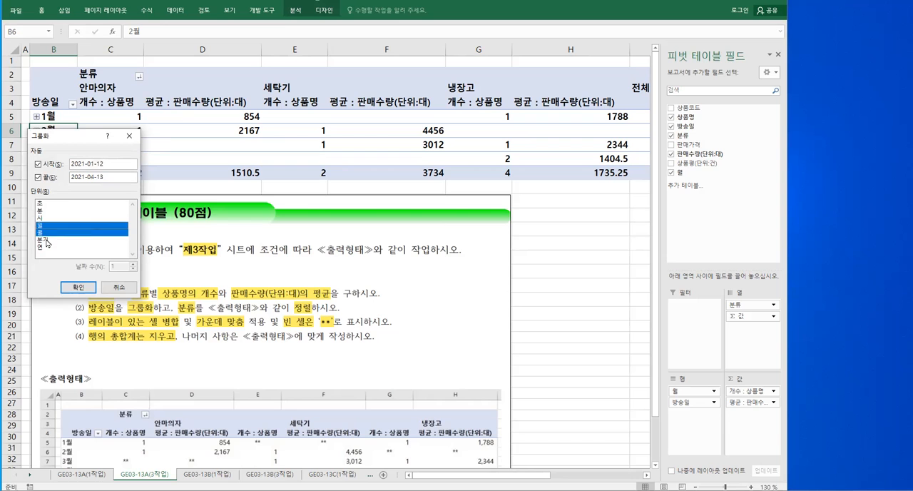
click(45, 240)
click(45, 241)
click(45, 227)
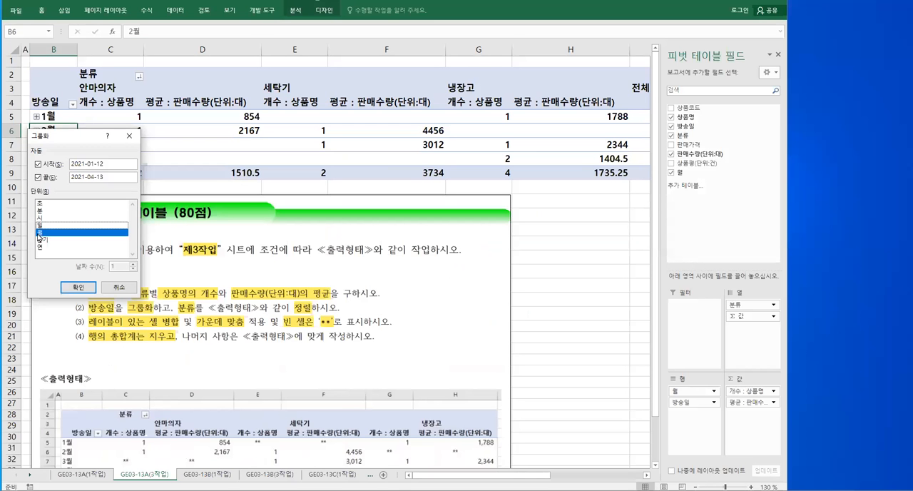
click(39, 234)
click(39, 232)
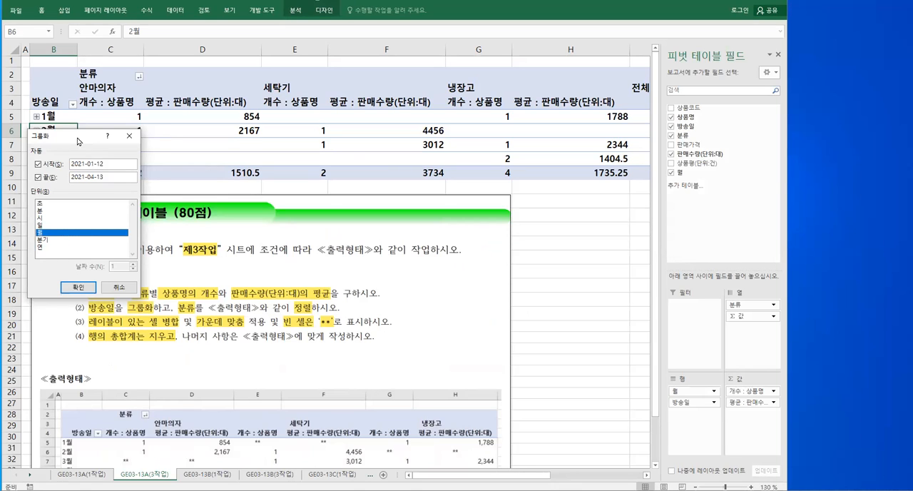
drag(78, 141, 115, 251)
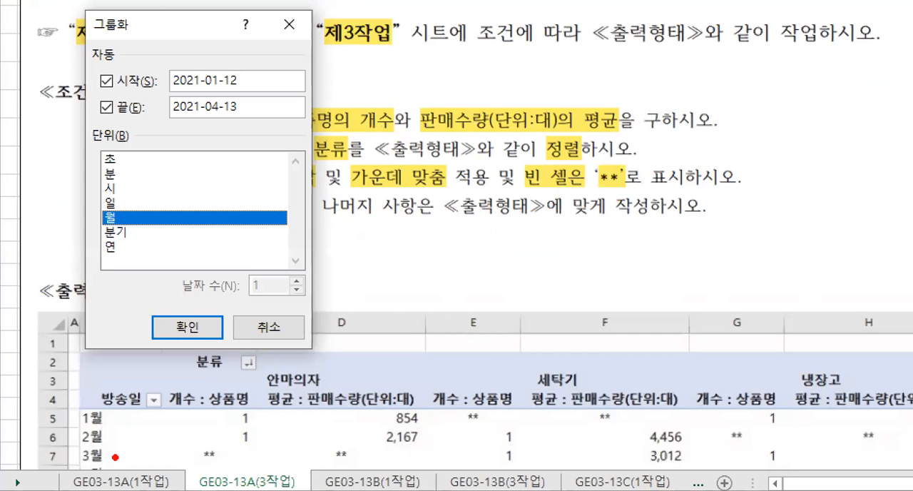
drag(87, 409, 112, 467)
mouse_move(95, 208)
mouse_down()
mouse_move(117, 227)
mouse_move(125, 204)
mouse_move(107, 204)
mouse_up()
drag(93, 238, 131, 263)
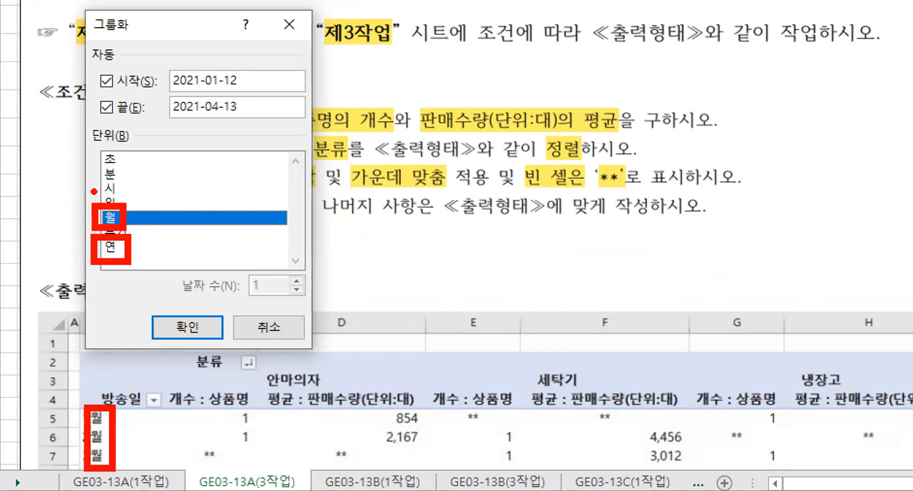
drag(188, 300, 293, 297)
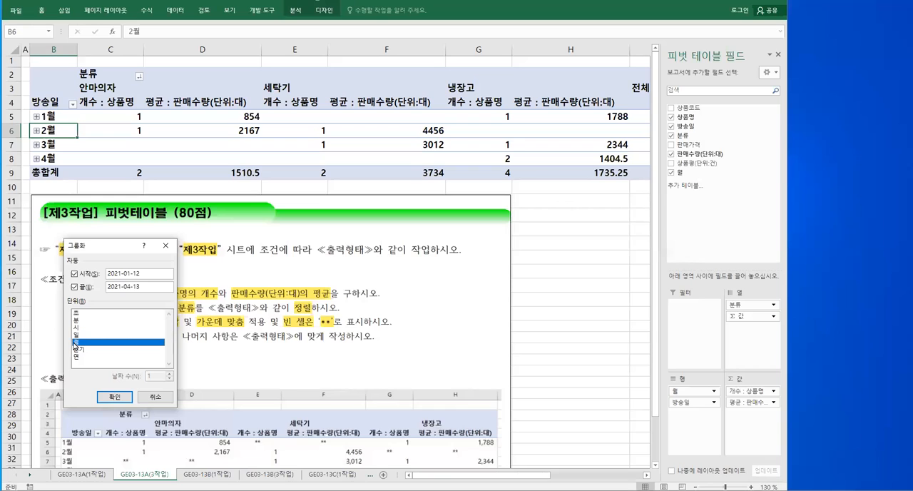
click(114, 396)
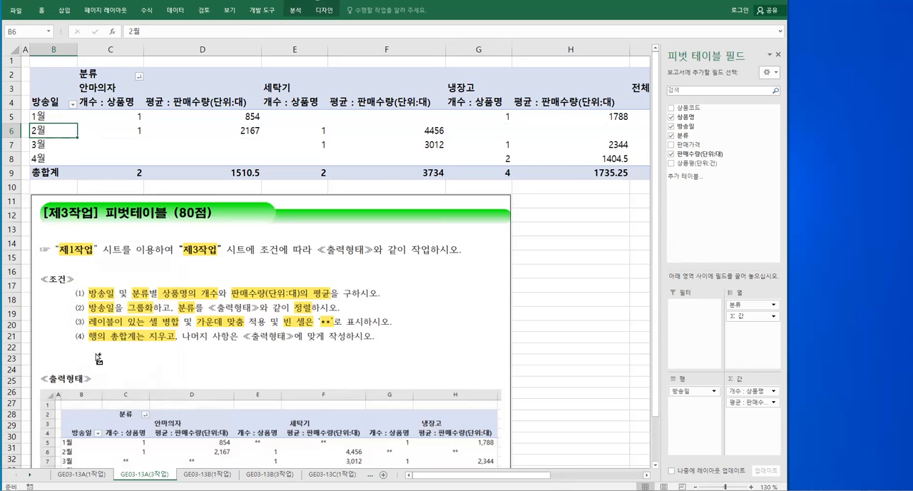
mouse_move(67, 314)
mouse_down()
mouse_move(401, 343)
mouse_move(430, 311)
mouse_move(447, 325)
mouse_up()
mouse_move(429, 345)
mouse_down()
mouse_move(425, 359)
mouse_move(441, 357)
mouse_up()
drag(450, 316, 452, 350)
mouse_move(456, 332)
mouse_down()
mouse_move(467, 344)
mouse_move(485, 335)
mouse_move(484, 348)
mouse_up()
mouse_move(471, 343)
mouse_down()
mouse_move(473, 358)
mouse_move(488, 350)
mouse_up()
key(Escape)
In the pivot table options, merge and centre cells with labels and set empty cells to show **
right_click(69, 133)
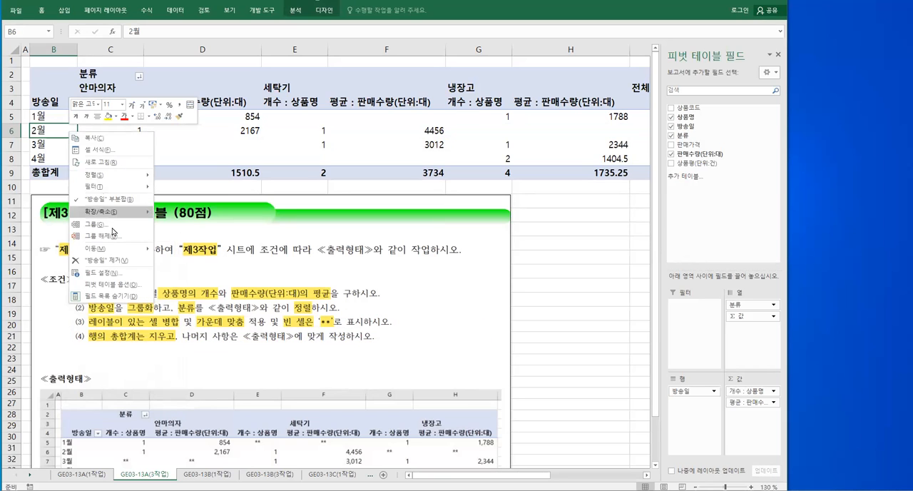
click(117, 285)
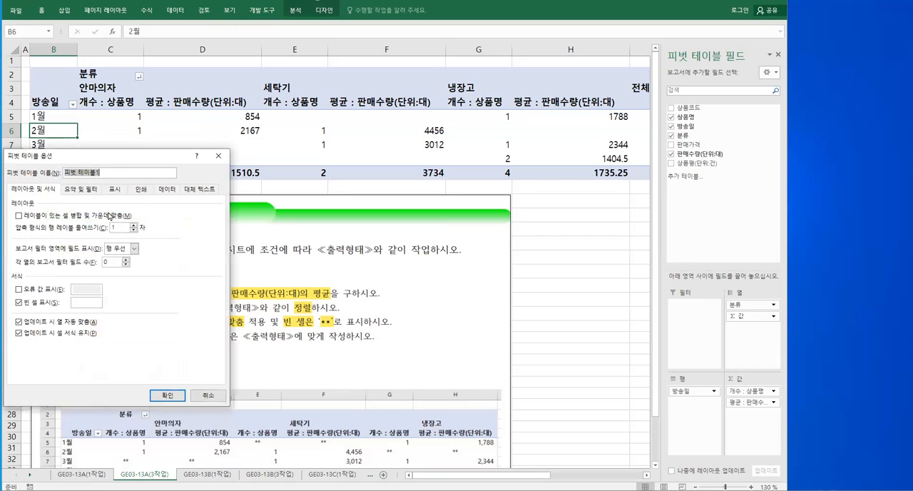
click(18, 215)
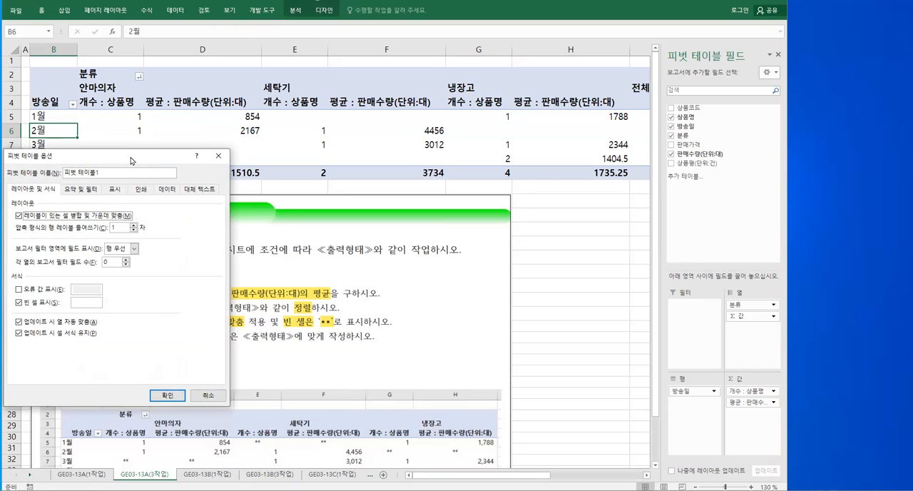
drag(130, 159, 338, 106)
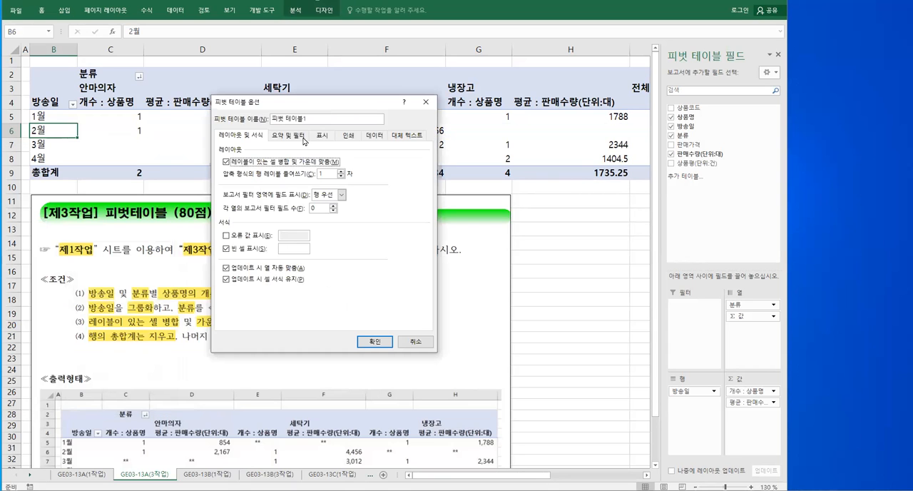
click(294, 250)
Turn off the row grand totals (행 총합계 표시) and apply the pivot table options
click(297, 139)
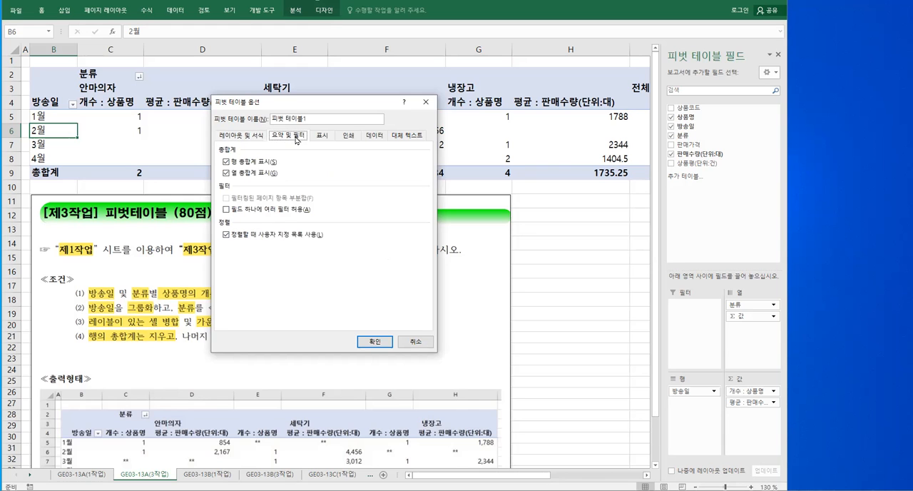
click(225, 162)
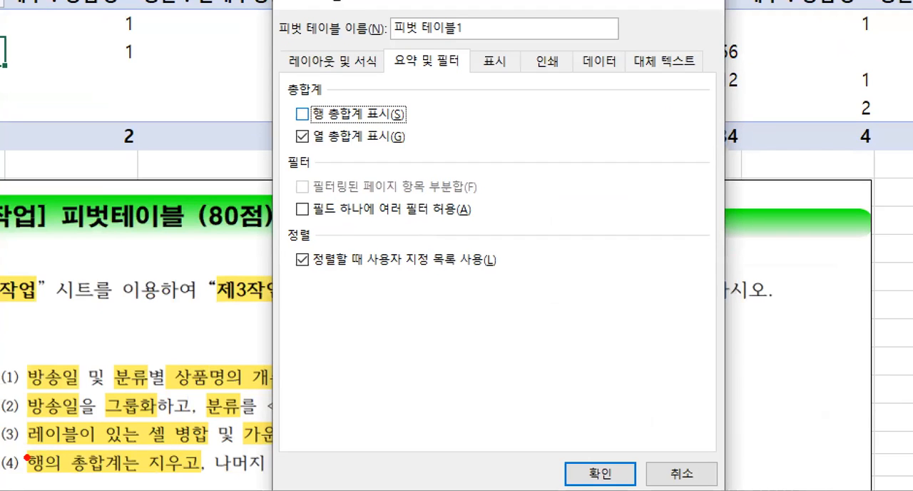
mouse_move(27, 448)
mouse_down()
mouse_move(35, 457)
mouse_move(204, 482)
mouse_up()
drag(384, 50, 473, 79)
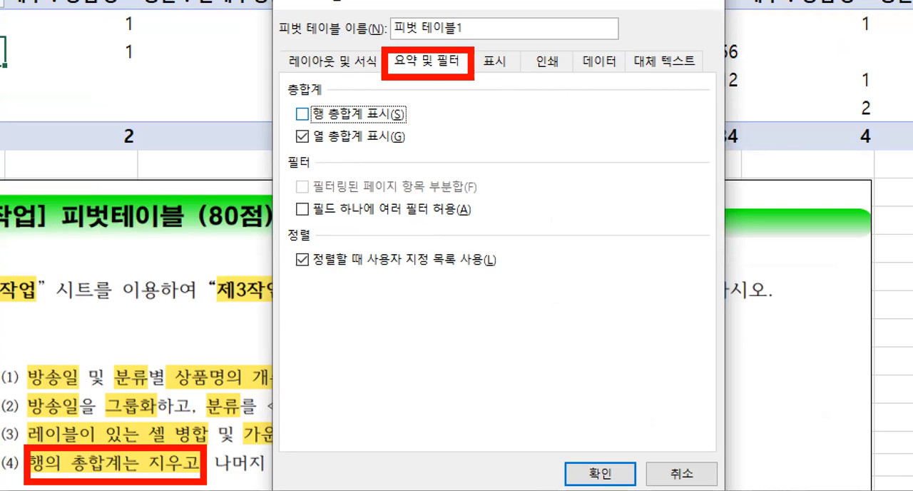
mouse_move(280, 47)
mouse_down()
mouse_move(374, 80)
mouse_move(353, 108)
mouse_up()
drag(437, 72, 448, 114)
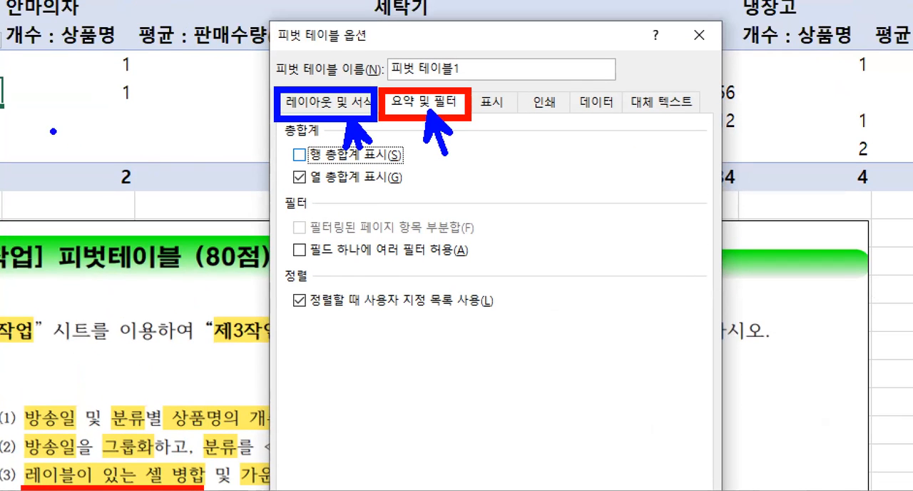
drag(269, 19, 379, 50)
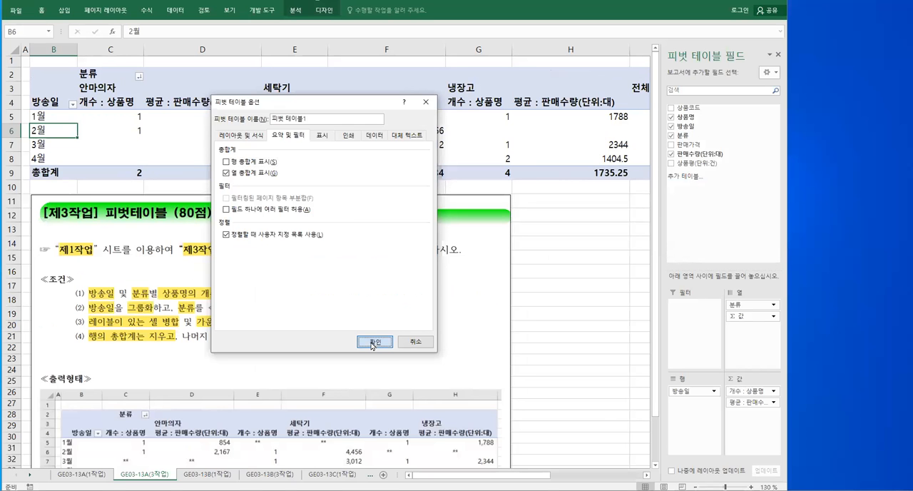
click(373, 342)
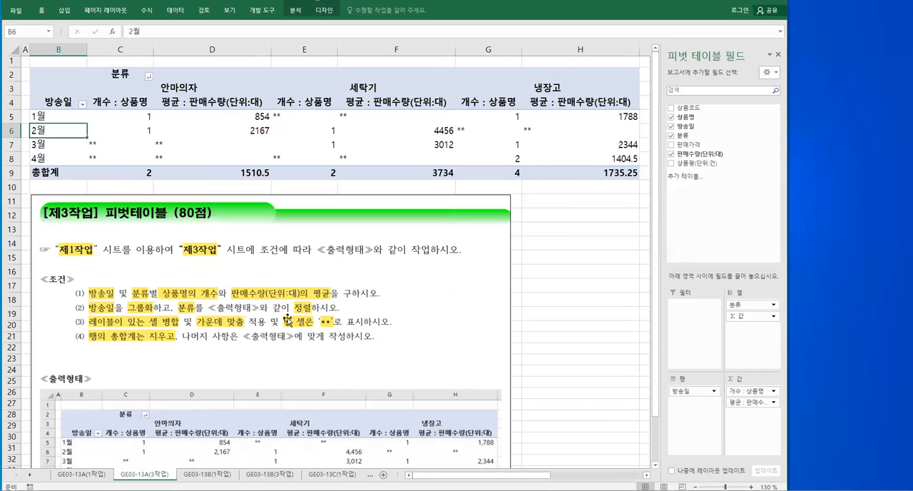
key(ctrl+2)
mouse_move(175, 328)
mouse_down()
mouse_move(233, 347)
mouse_move(391, 348)
mouse_up()
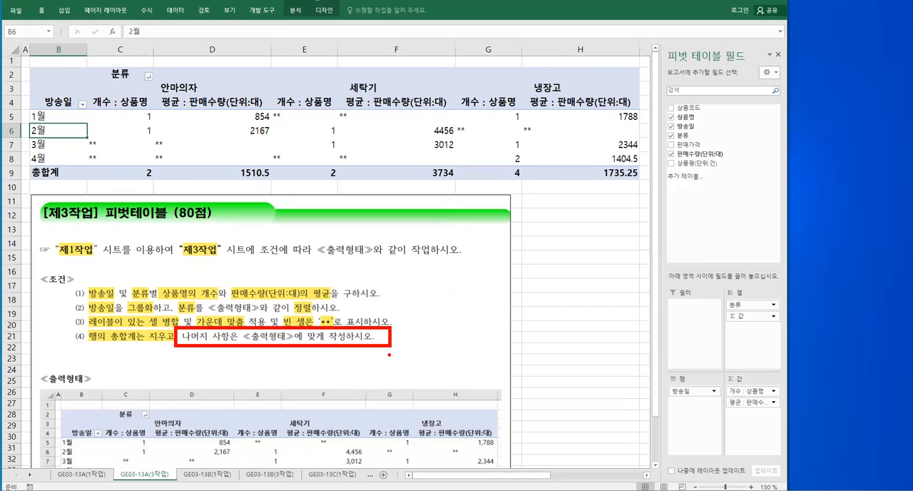
mouse_move(347, 460)
mouse_down()
mouse_move(360, 432)
mouse_move(378, 432)
mouse_up()
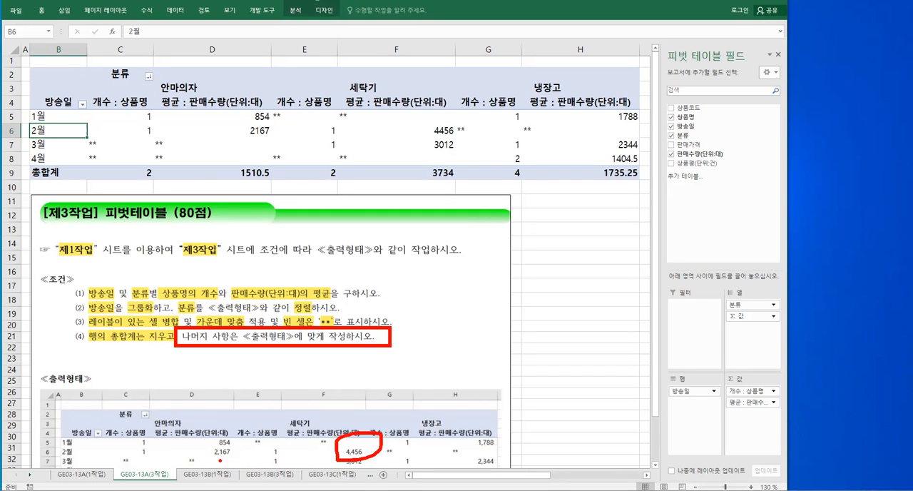
key(Escape)
Apply the comma style to the pivot table values in C5:H9
drag(145, 118, 575, 169)
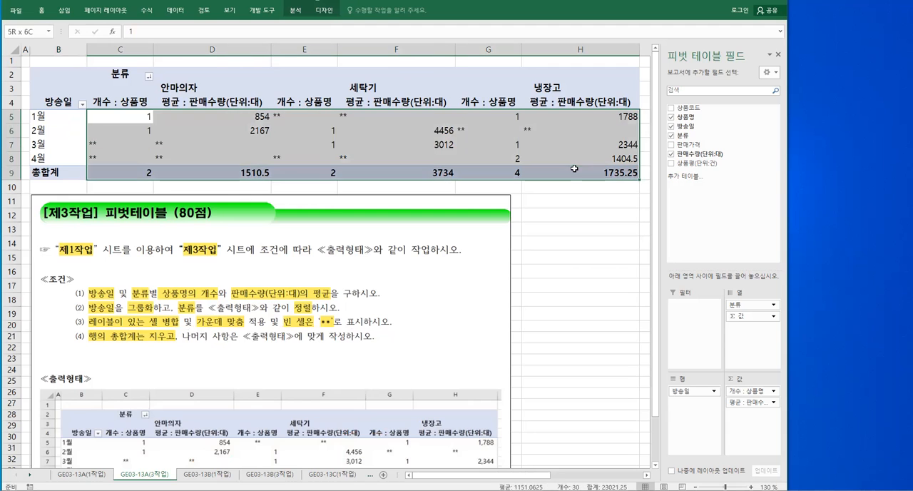
right_click(243, 143)
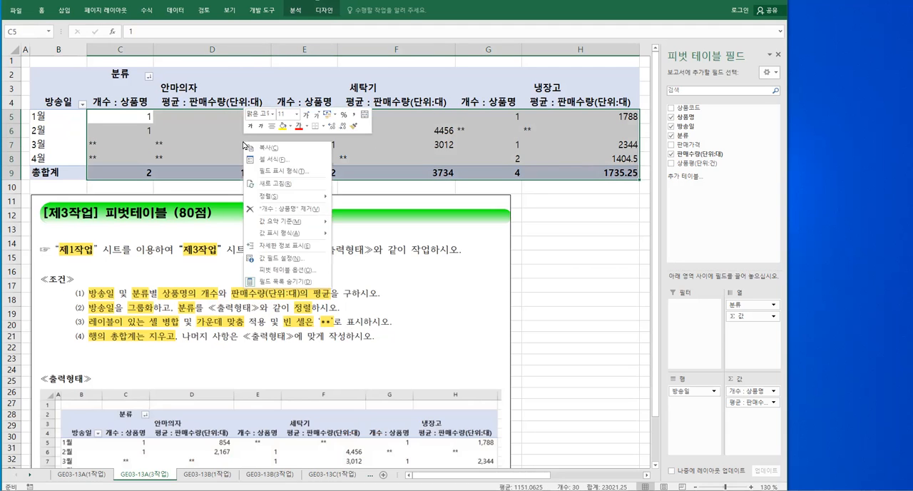
click(354, 114)
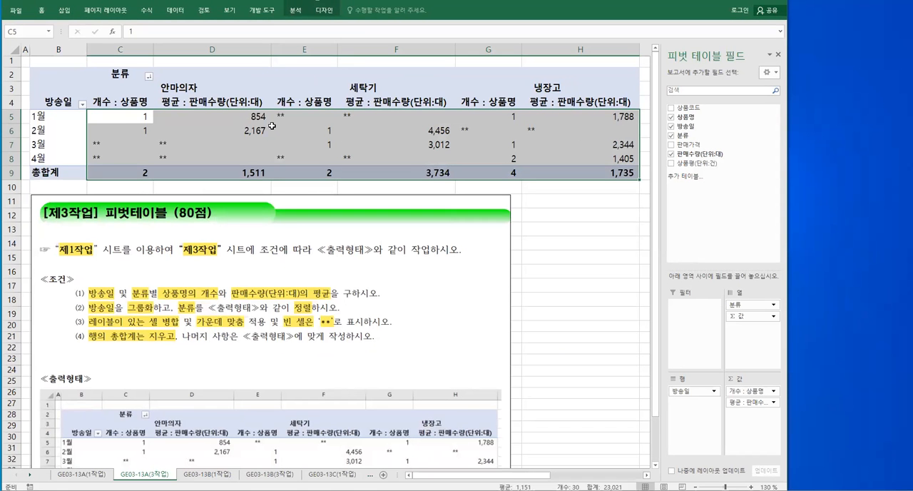
Centre-align the pivot table values in C5:H9
right_click(276, 150)
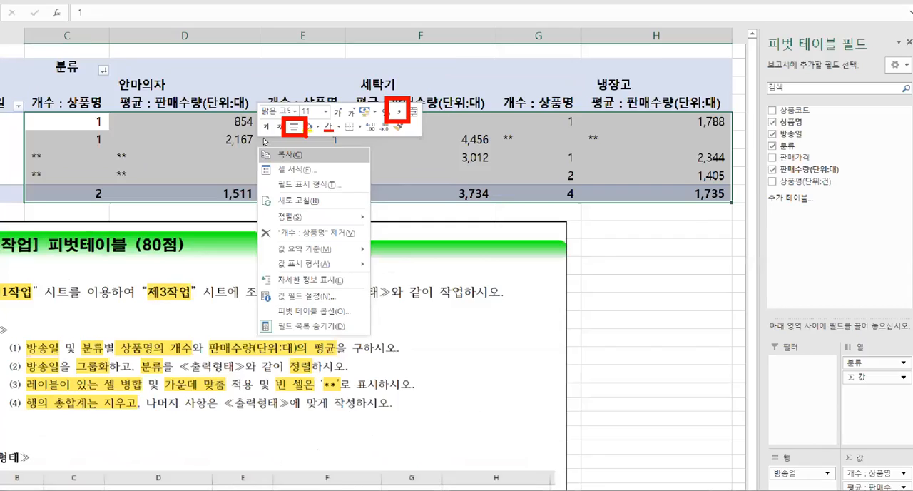
key(Escape)
right_click(268, 150)
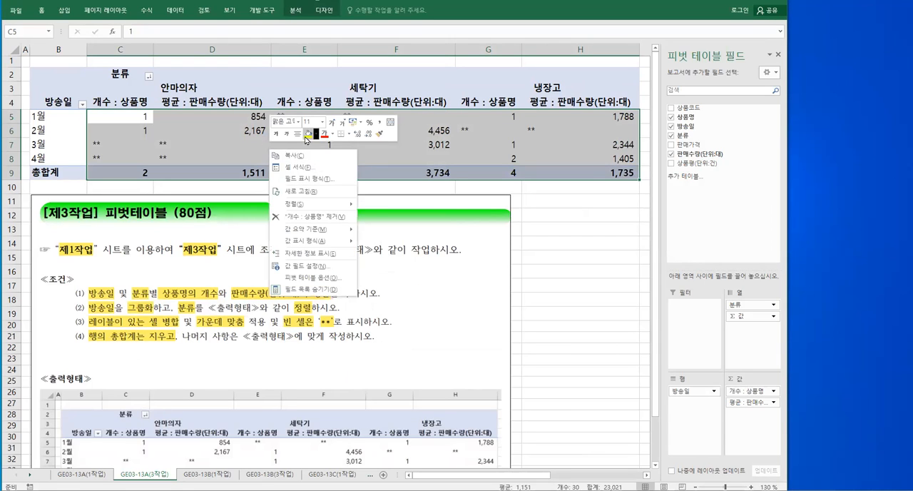
click(297, 133)
click(307, 149)
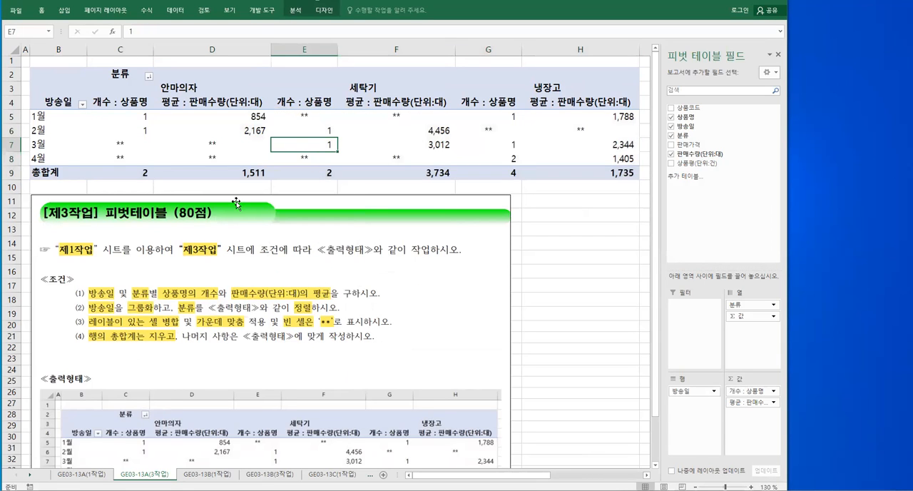
Compare the pivot table with the sample ≪출력형태≫ and review the 방송일 grouping condition
scroll(390, 318, down, 1)
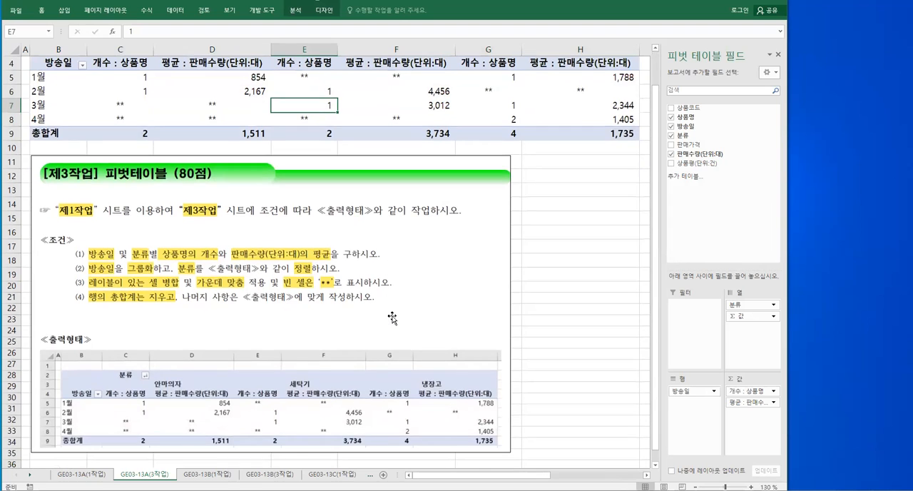
mouse_move(27, 324)
mouse_down()
mouse_move(331, 433)
mouse_move(510, 451)
mouse_up()
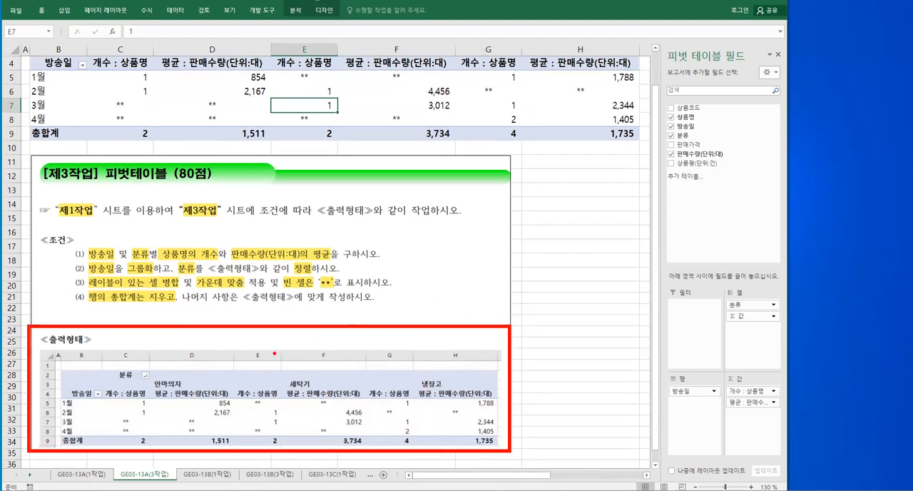
key(Escape)
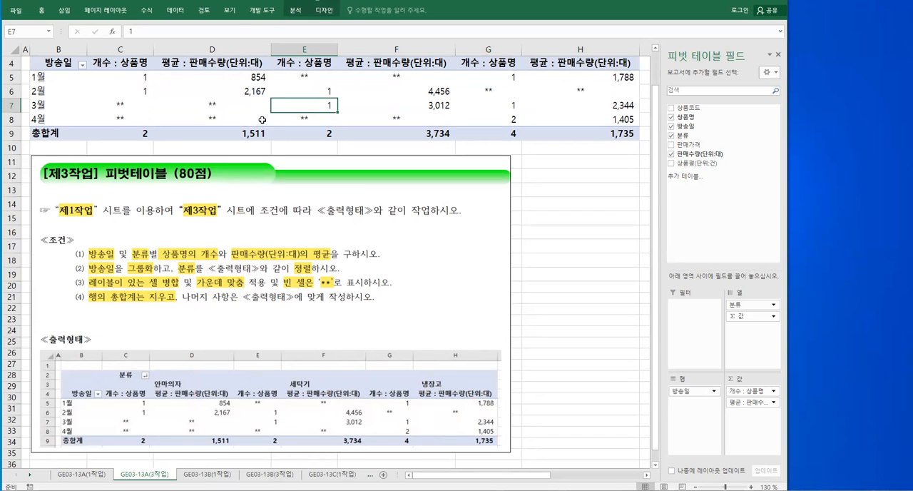
scroll(264, 132, up, 1)
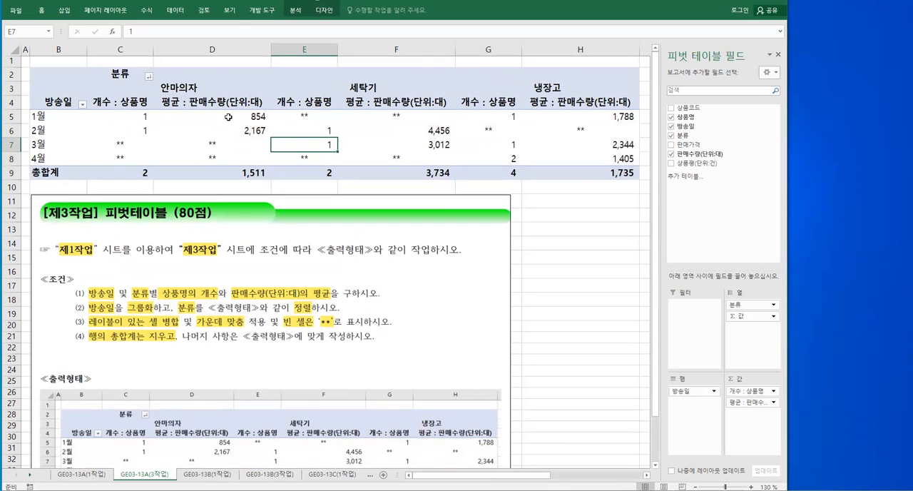
click(295, 12)
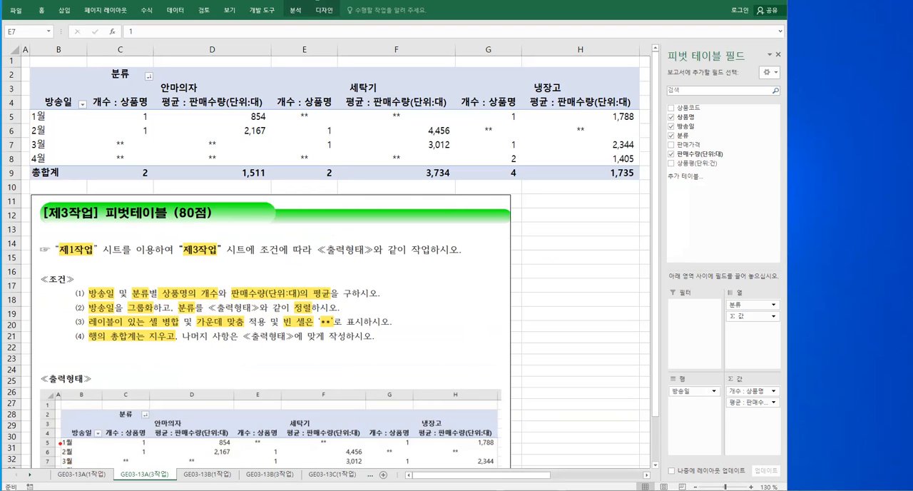
drag(124, 301, 161, 317)
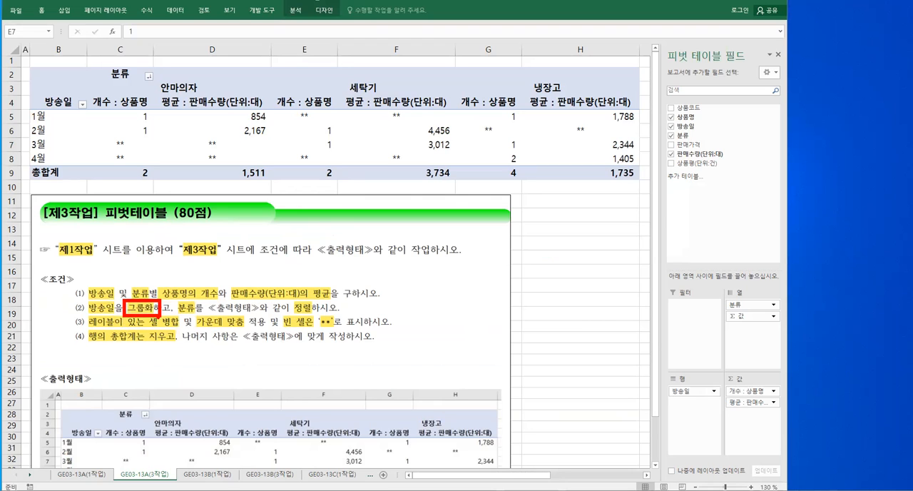
mouse_move(82, 471)
mouse_down()
mouse_move(70, 472)
mouse_move(87, 423)
mouse_move(83, 470)
mouse_up()
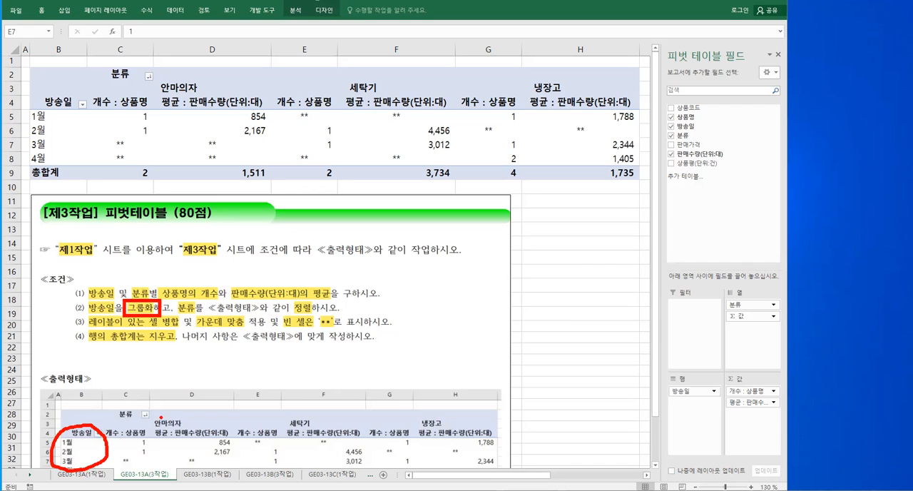
mouse_move(78, 277)
mouse_down()
mouse_move(57, 312)
mouse_move(81, 348)
mouse_up()
key(Escape)
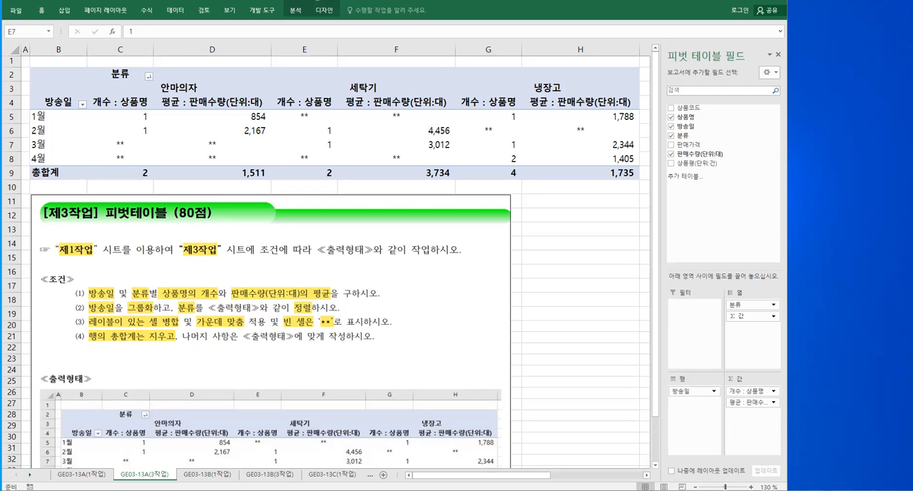
Switch to the PowerPoint lesson and view slide 72 on pivot table items not covered by the ≪조건≫
key(alt+Tab)
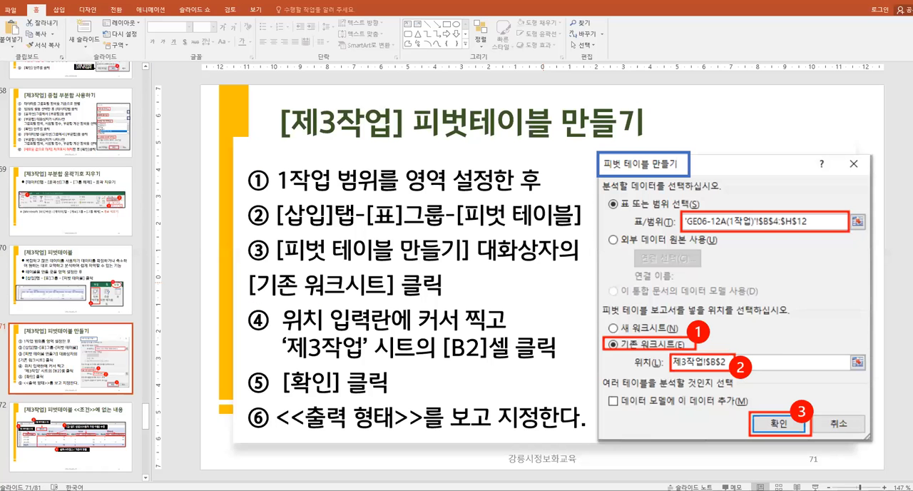
click(93, 431)
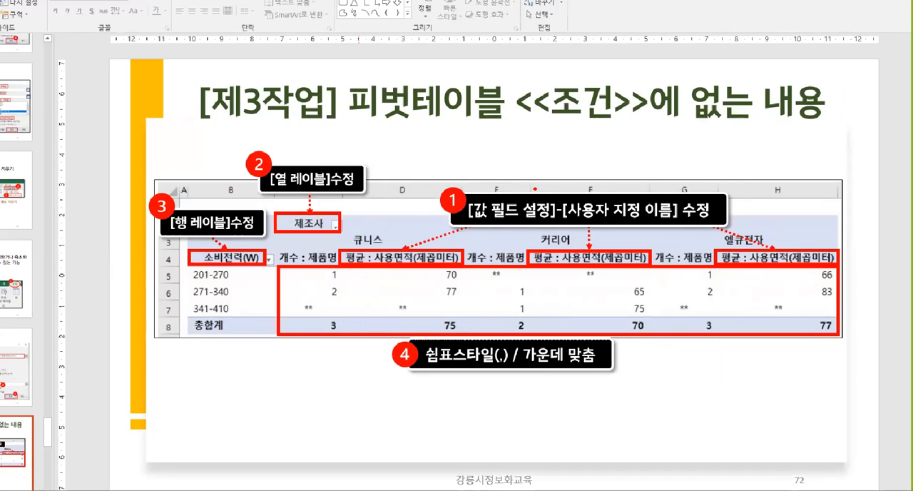
mouse_move(491, 174)
mouse_down()
mouse_move(506, 197)
mouse_move(527, 172)
mouse_up()
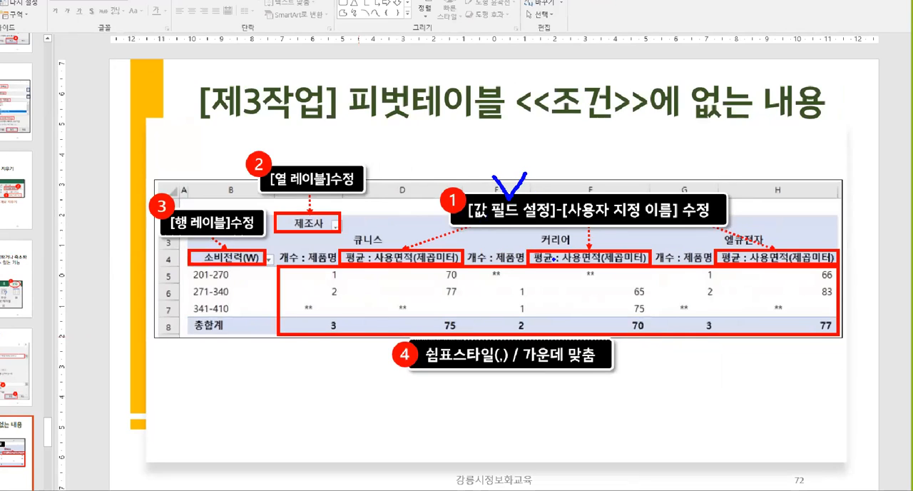